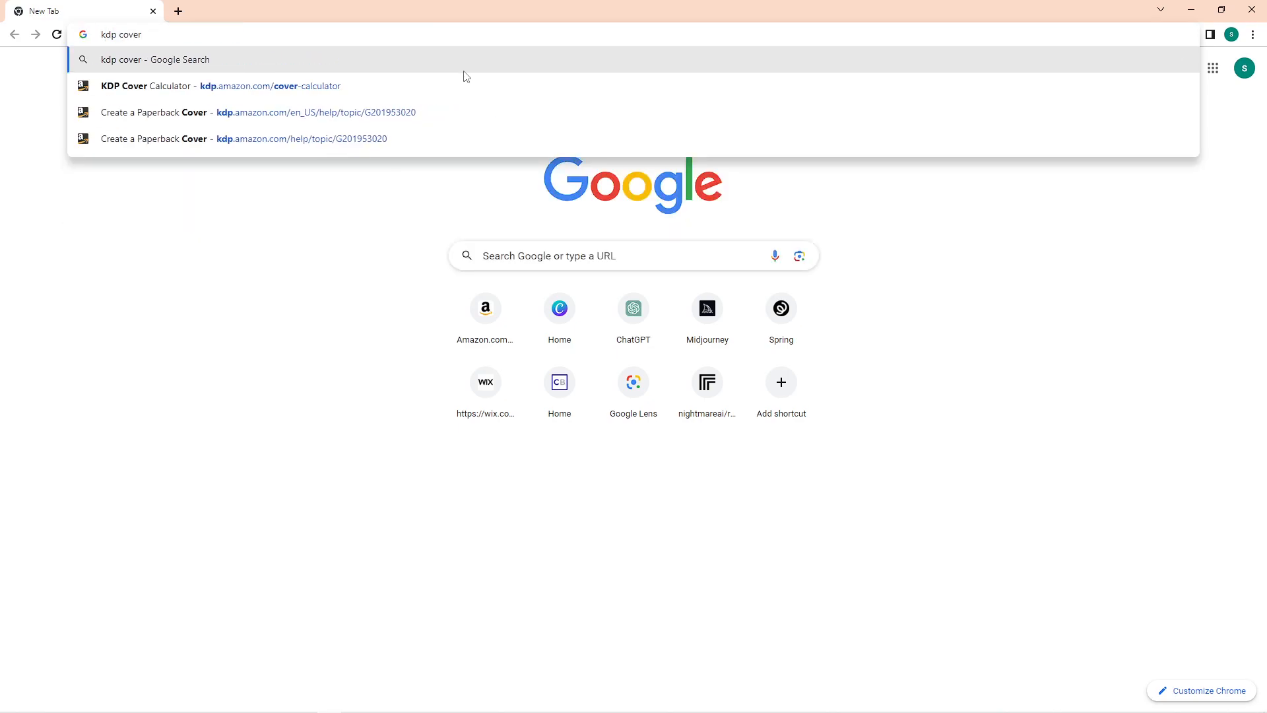
# Step: Search the web for "kdp cover calculator" and open Amazon's Print Cover Calculator and Templates page
pyautogui.write('calculator')
pyautogui.press('Return')
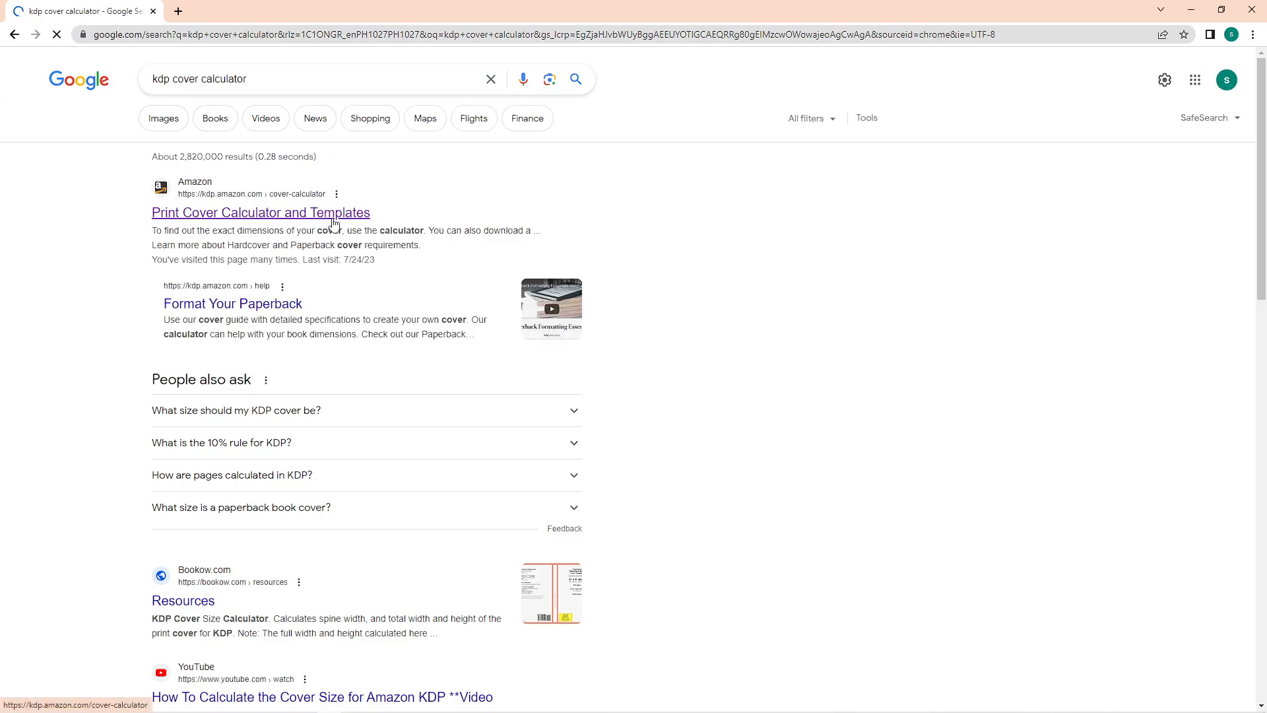
pyautogui.scroll(-1, 816, 246)
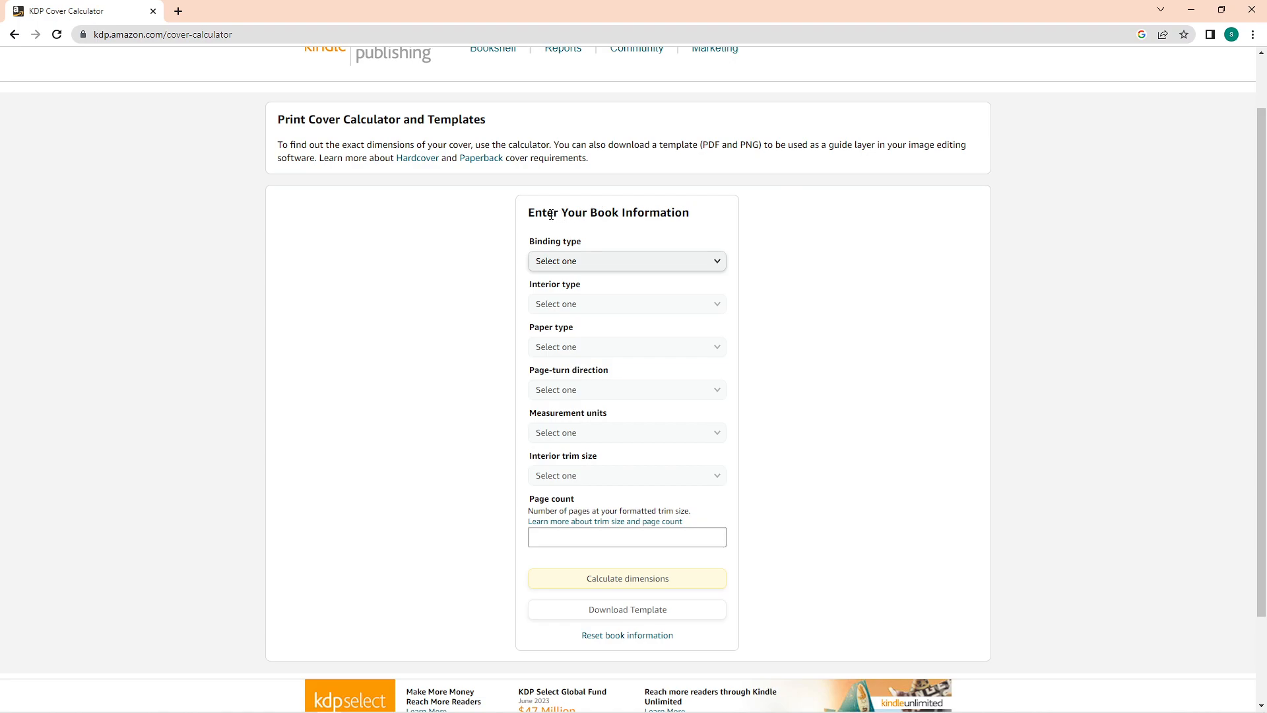
pyautogui.moveTo(536, 212); pyautogui.dragTo(686, 212)
pyautogui.click(682, 216)
pyautogui.moveTo(278, 145); pyautogui.dragTo(551, 149)
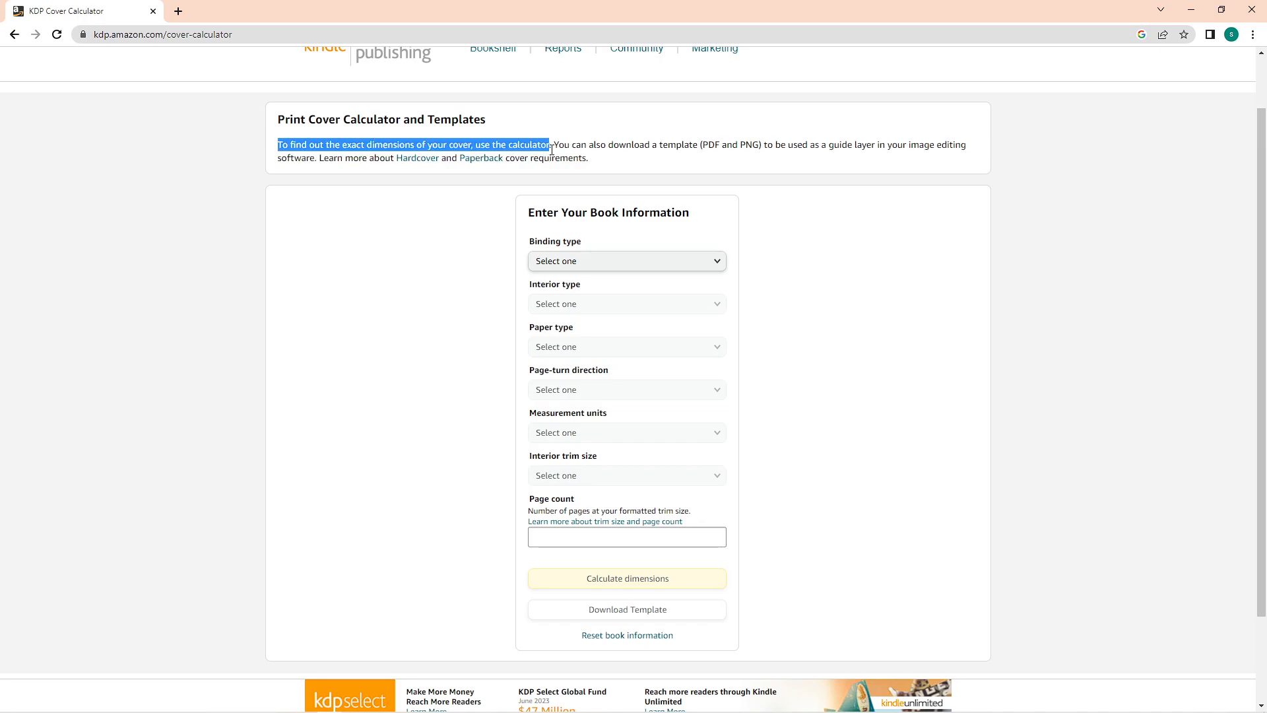
pyautogui.click(720, 134)
pyautogui.scroll(2, 720, 138)
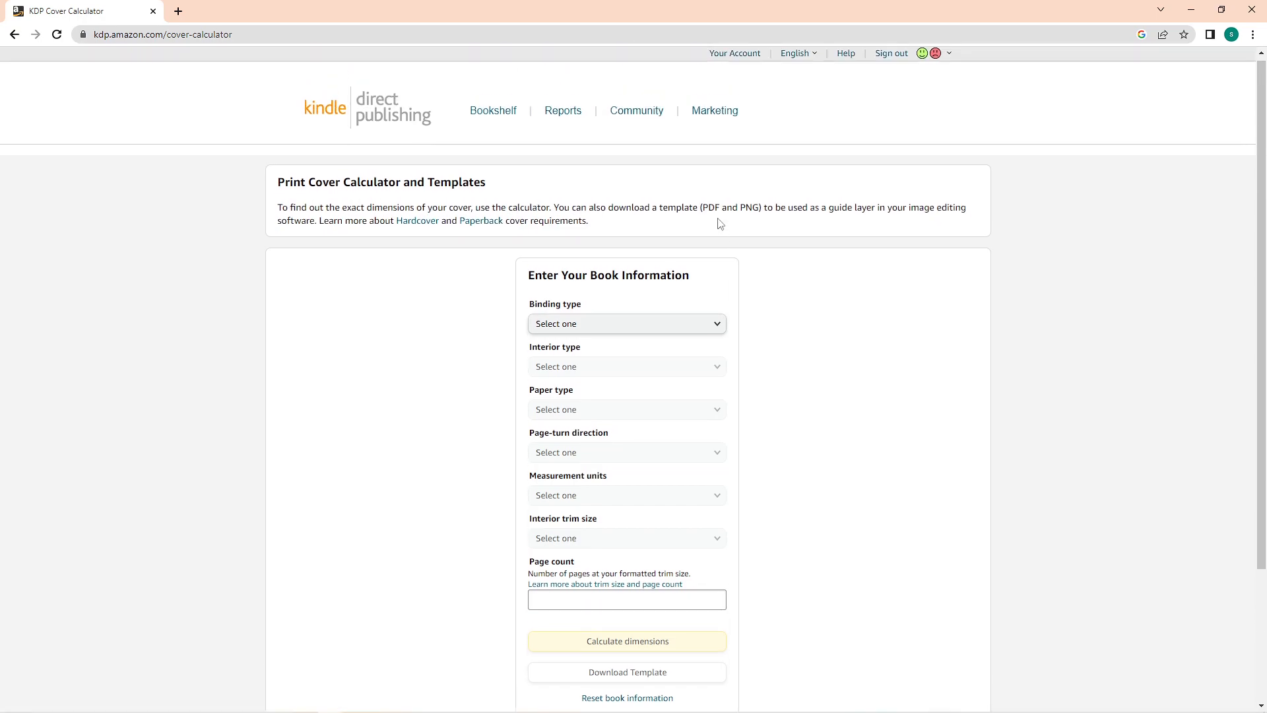
# Step: Set the book's binding type to Paperback and its interior type to Premium color
pyautogui.click(634, 329)
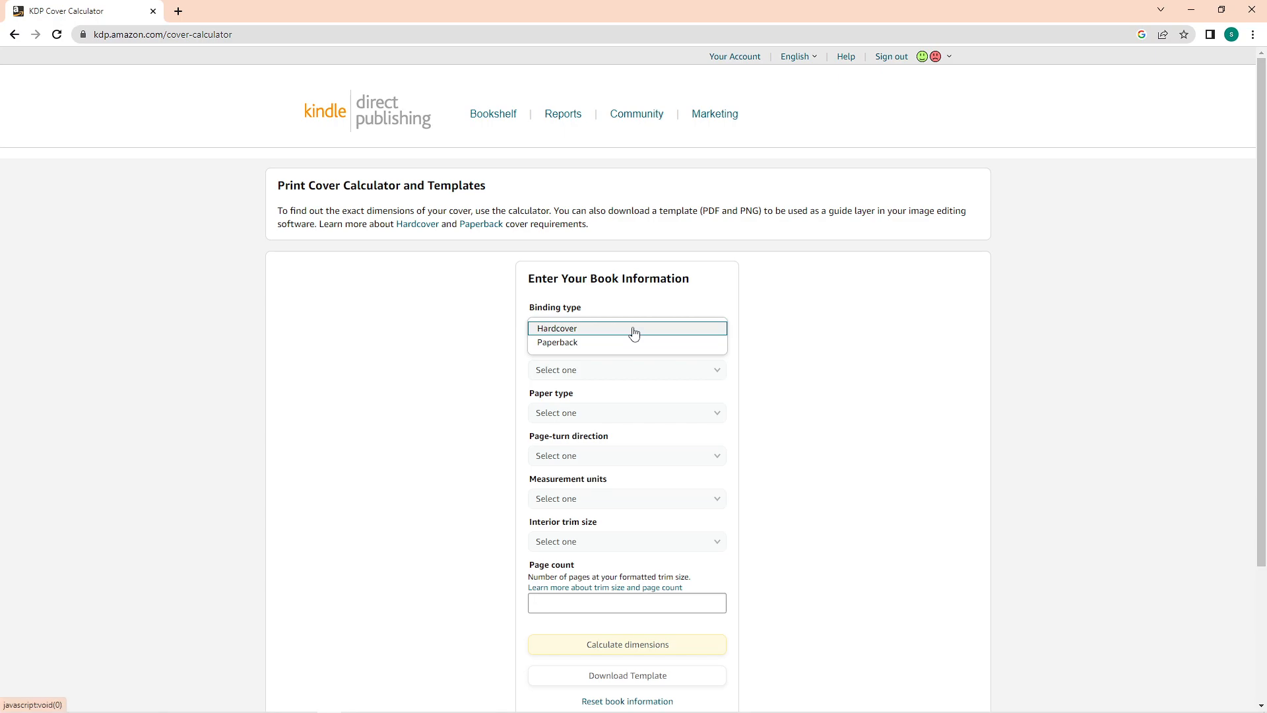
pyautogui.click(572, 342)
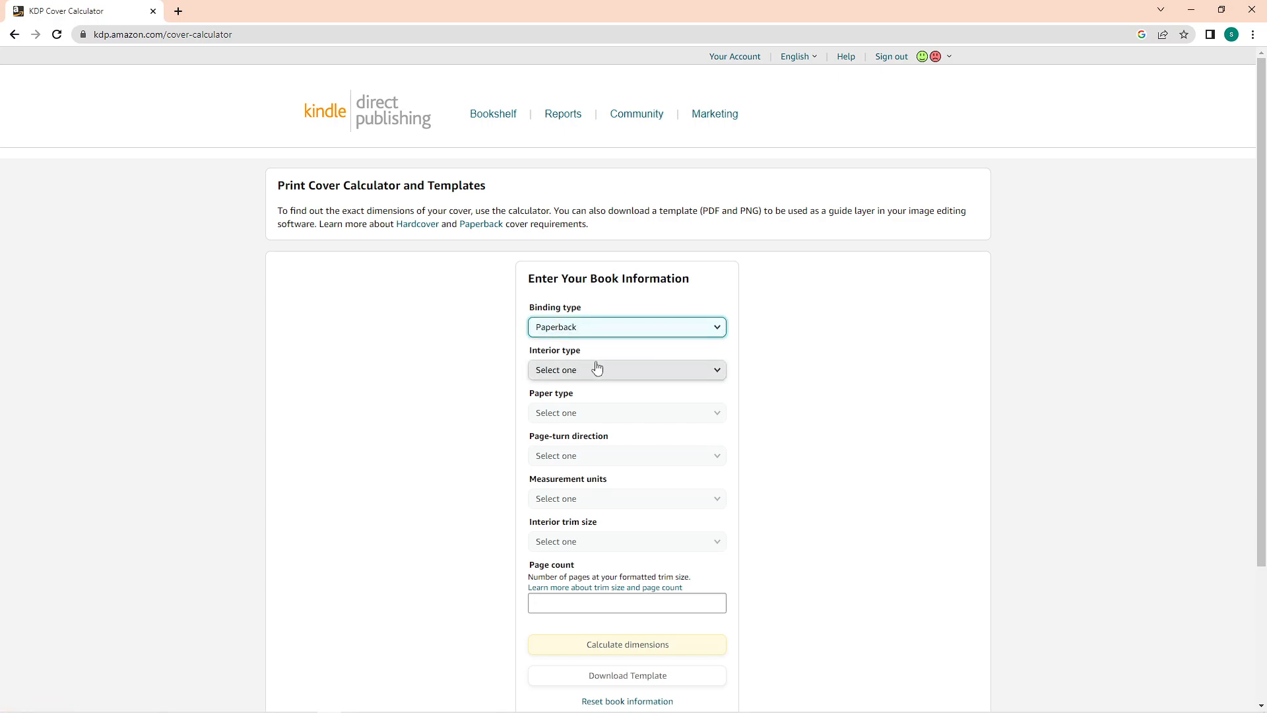
pyautogui.click(717, 373)
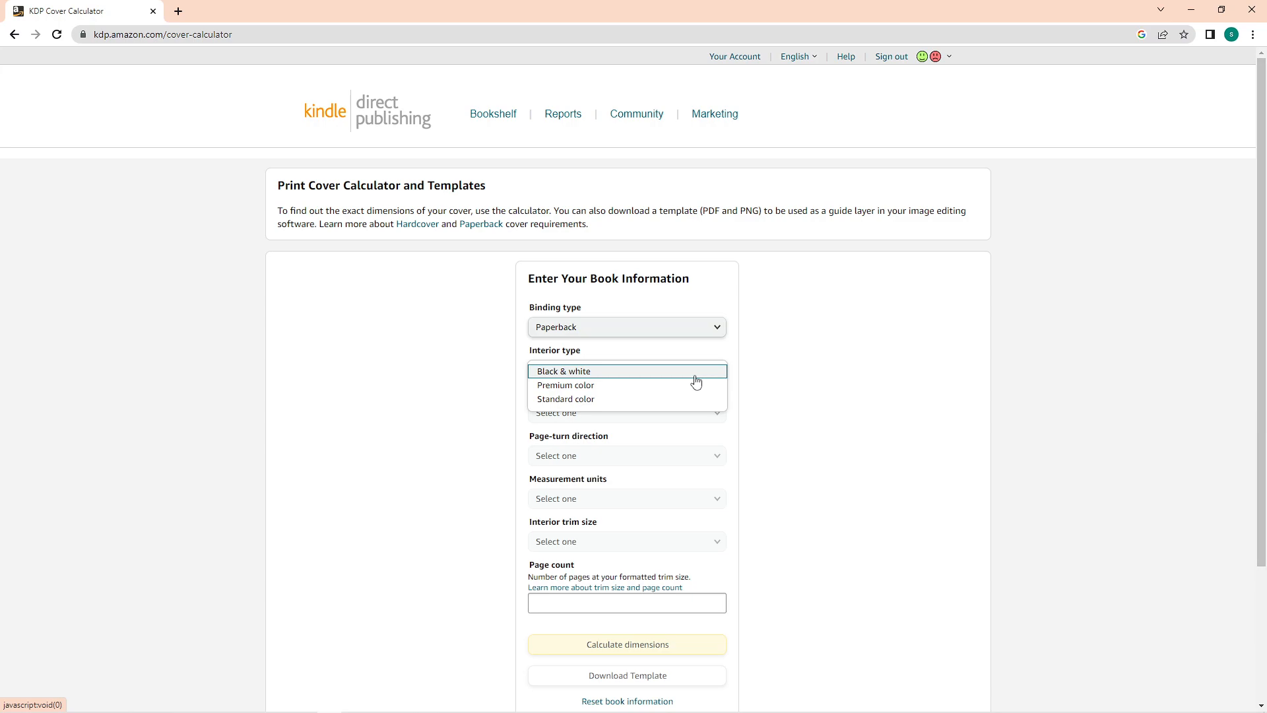
pyautogui.click(634, 371)
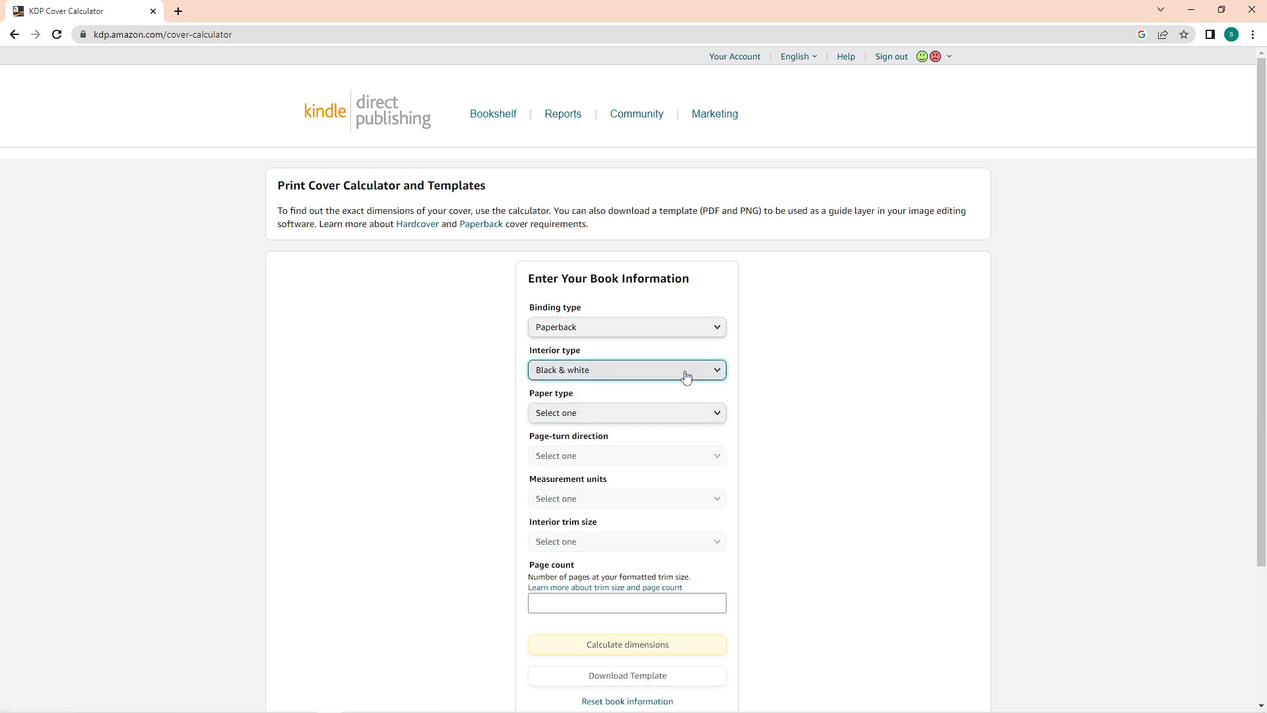
pyautogui.click(720, 373)
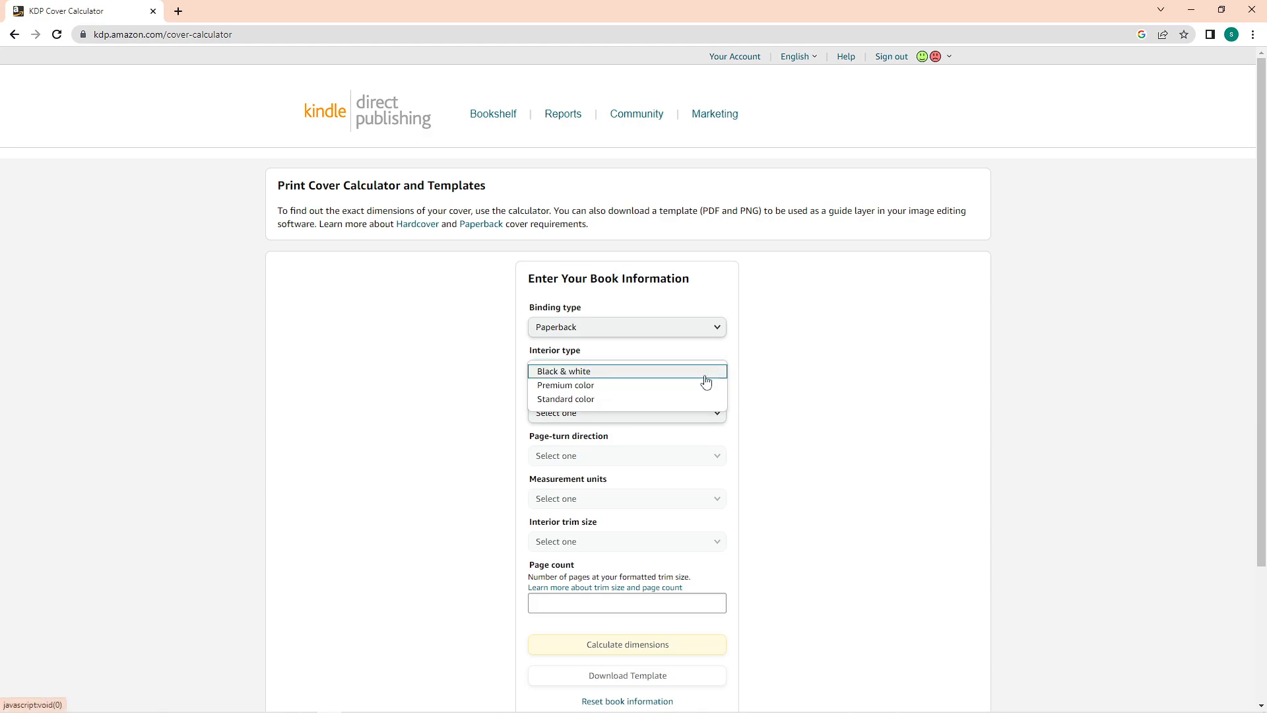
pyautogui.click(598, 388)
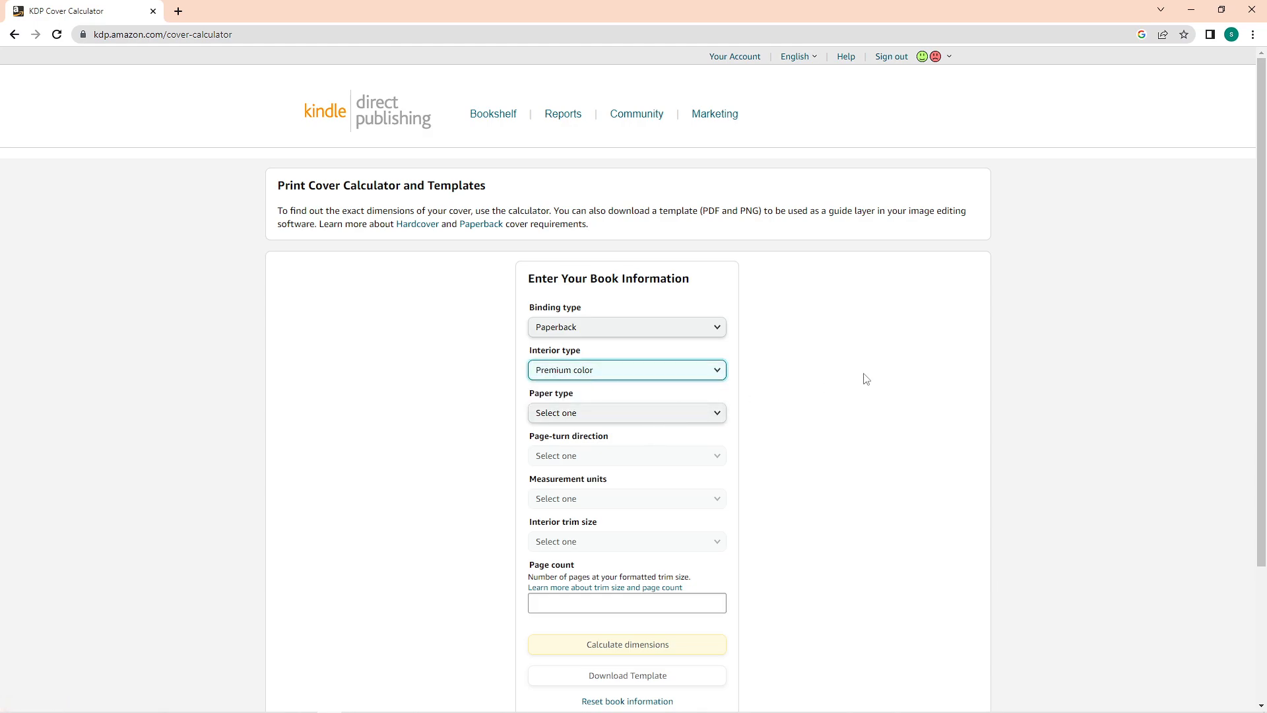
pyautogui.scroll(-1, 861, 380)
pyautogui.click(817, 362)
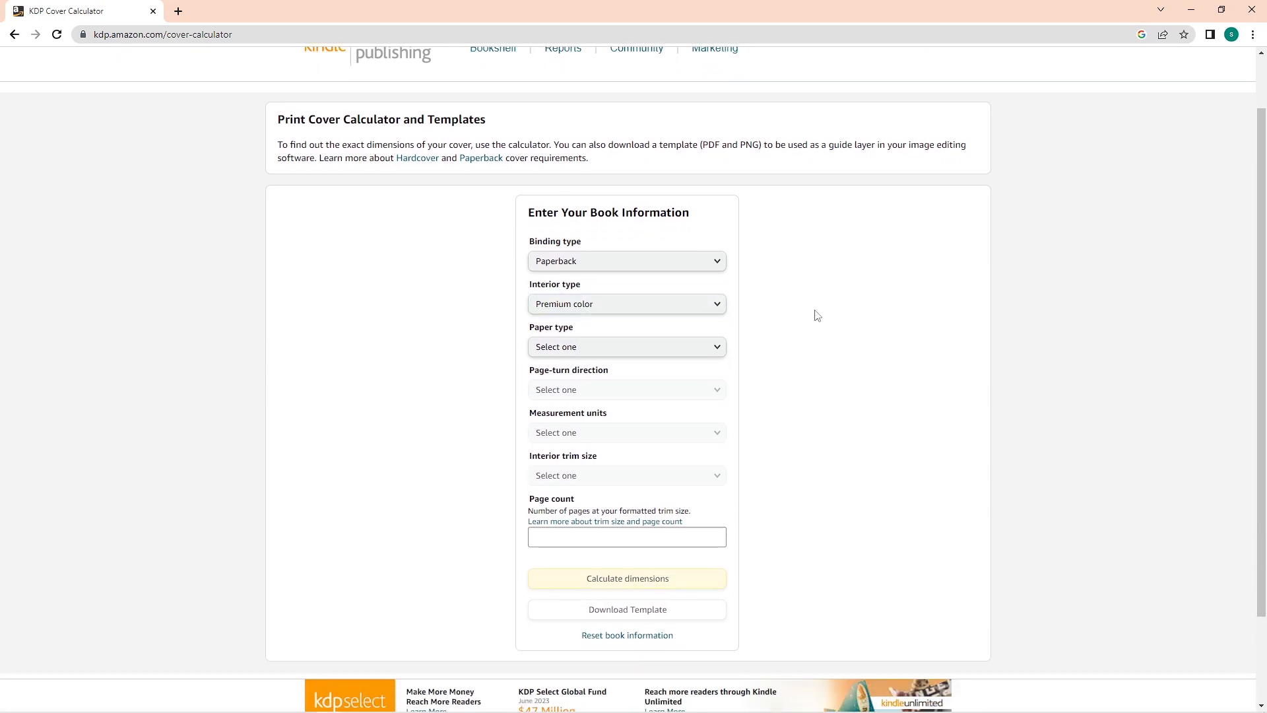
# Step: Set the paper type to White paper and the page-turn direction to Left to Right
pyautogui.click(726, 348)
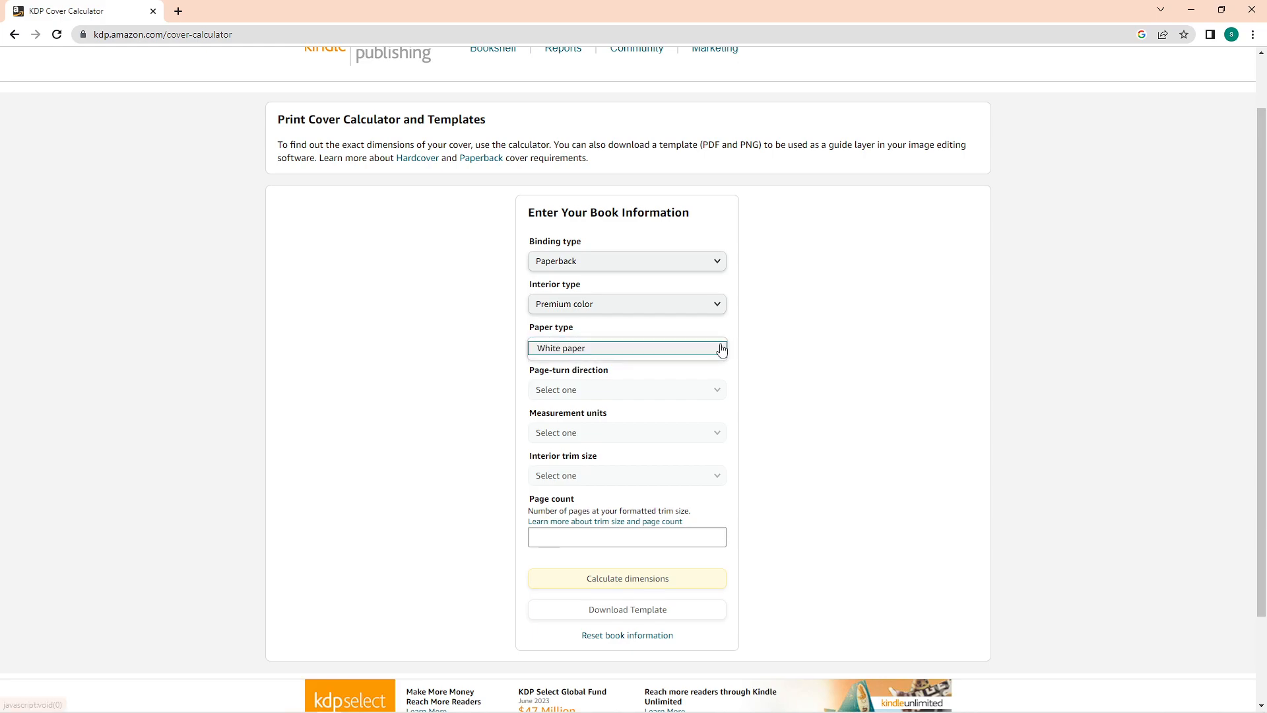
pyautogui.click(628, 355)
pyautogui.click(629, 358)
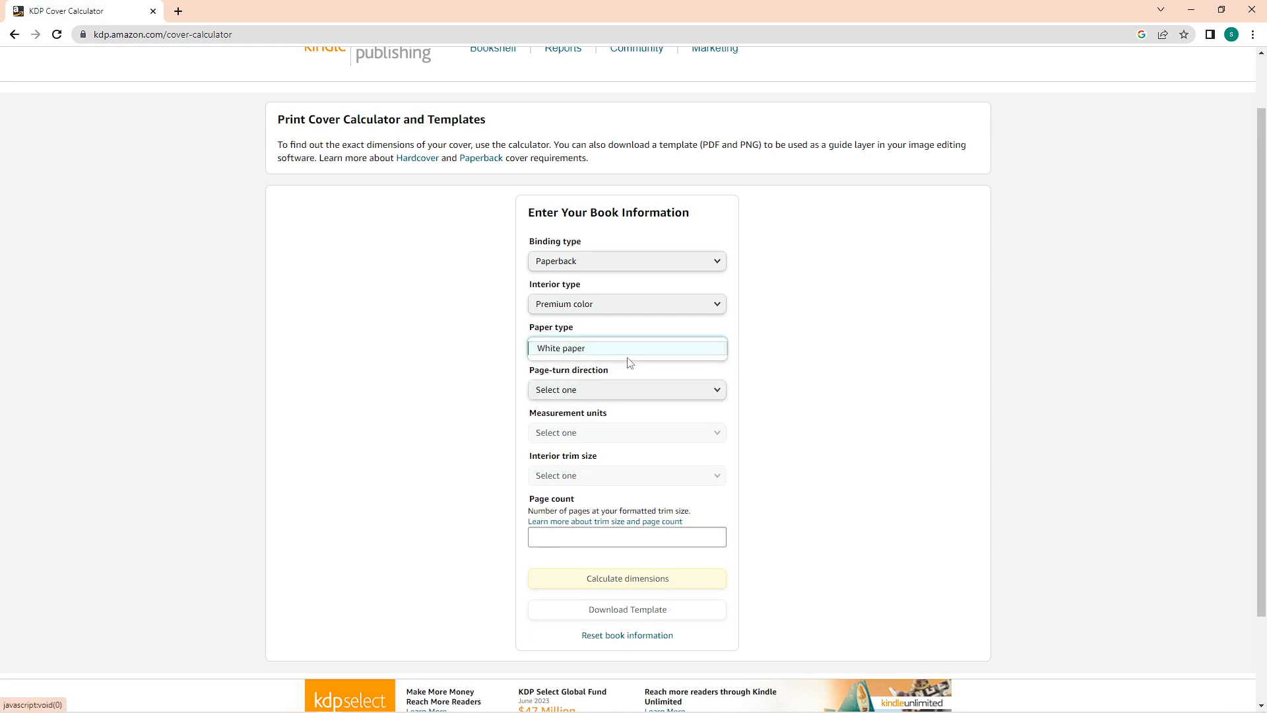
pyautogui.click(769, 359)
pyautogui.click(719, 348)
pyautogui.click(717, 369)
pyautogui.click(711, 393)
pyautogui.click(572, 393)
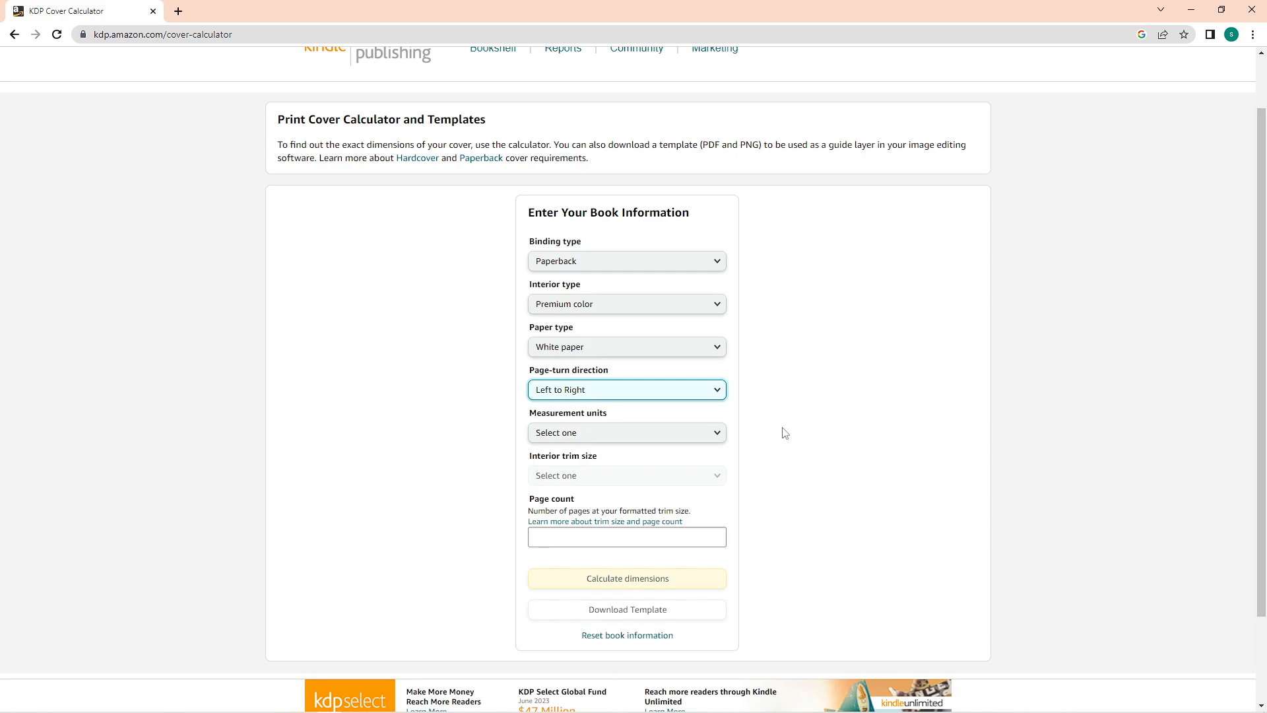
# Step: Choose Inches as the measurement units and 8.5 x 11 in as the interior trim size
pyautogui.click(654, 433)
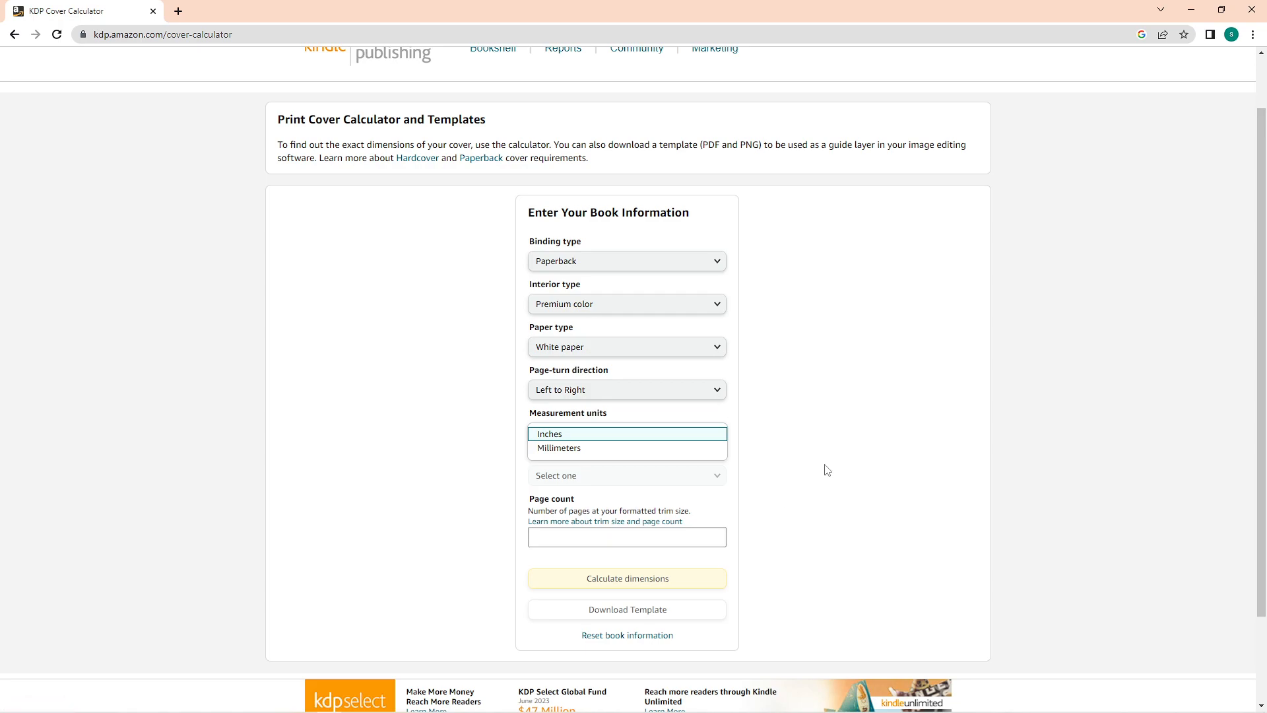
pyautogui.click(653, 433)
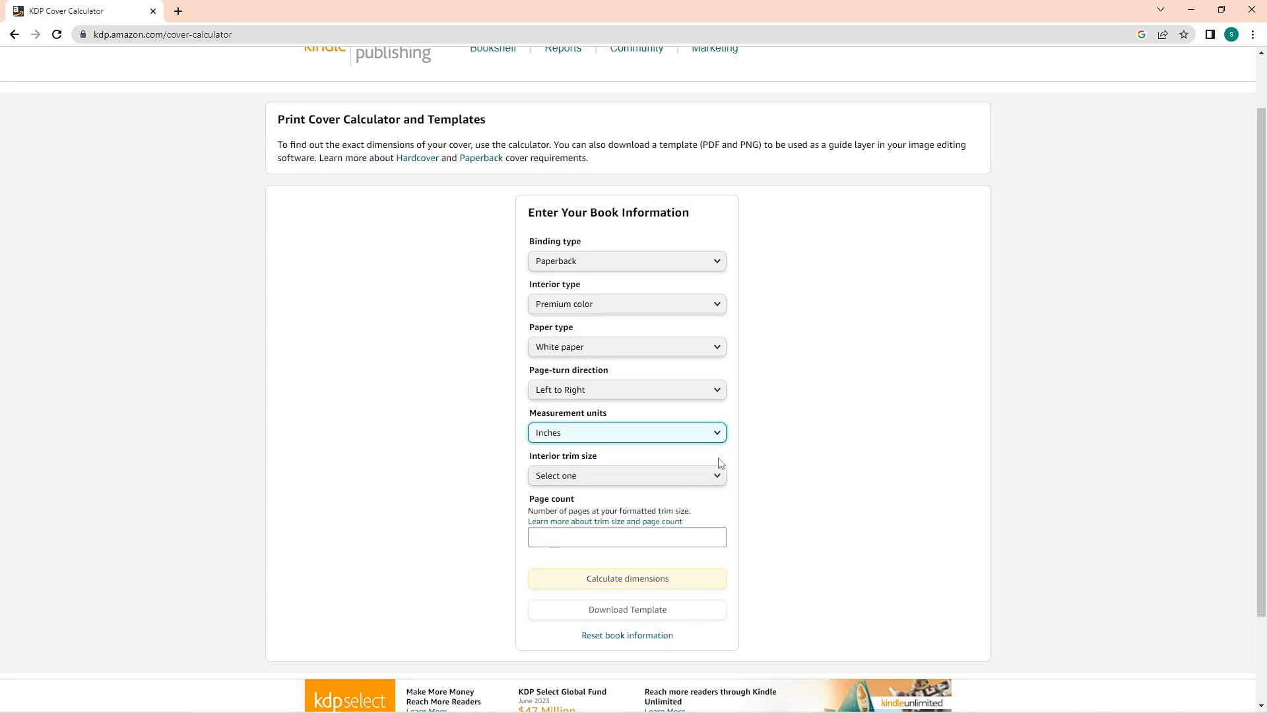
pyautogui.click(709, 475)
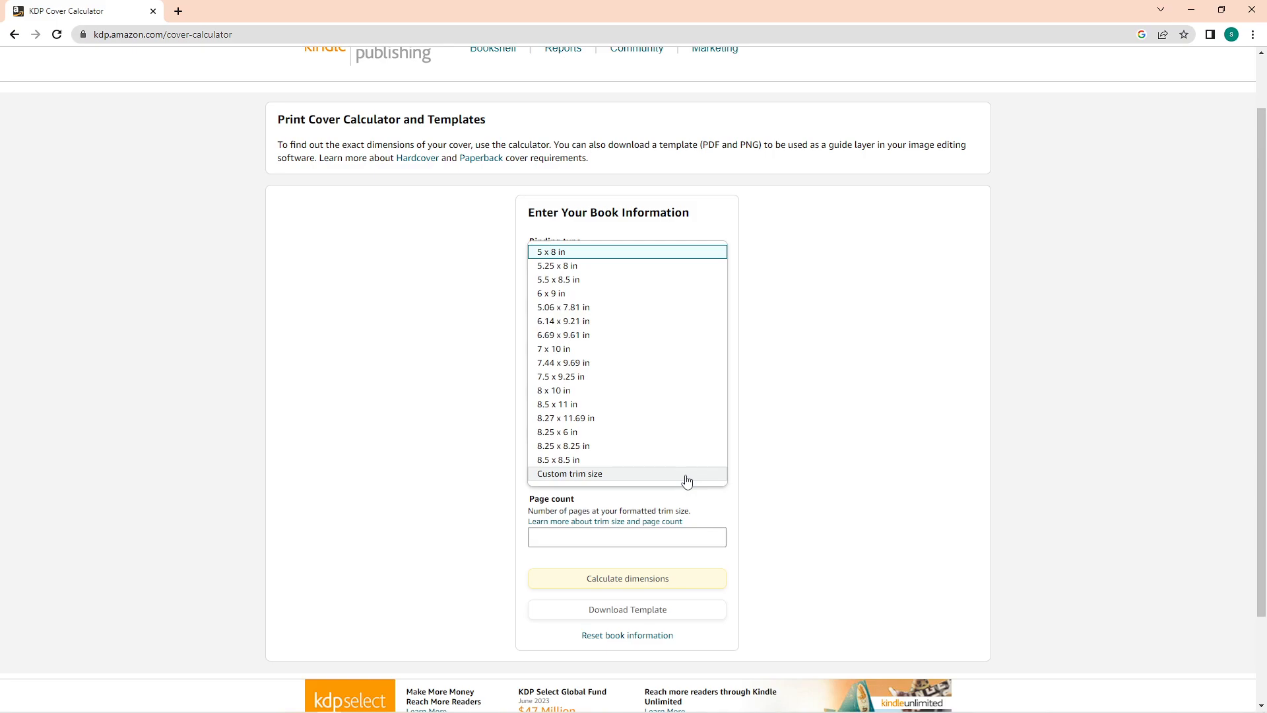
pyautogui.click(583, 405)
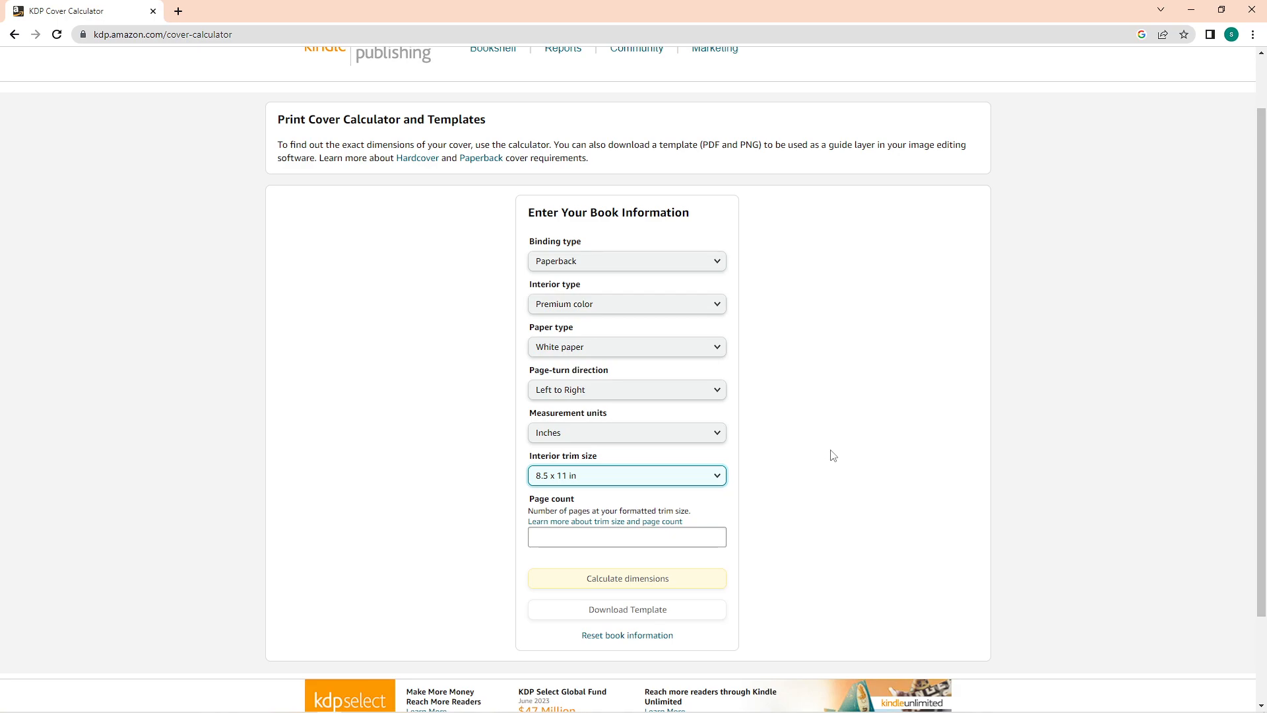
# Step: Set the page count to 25 and calculate the cover dimensions
pyautogui.click(604, 536)
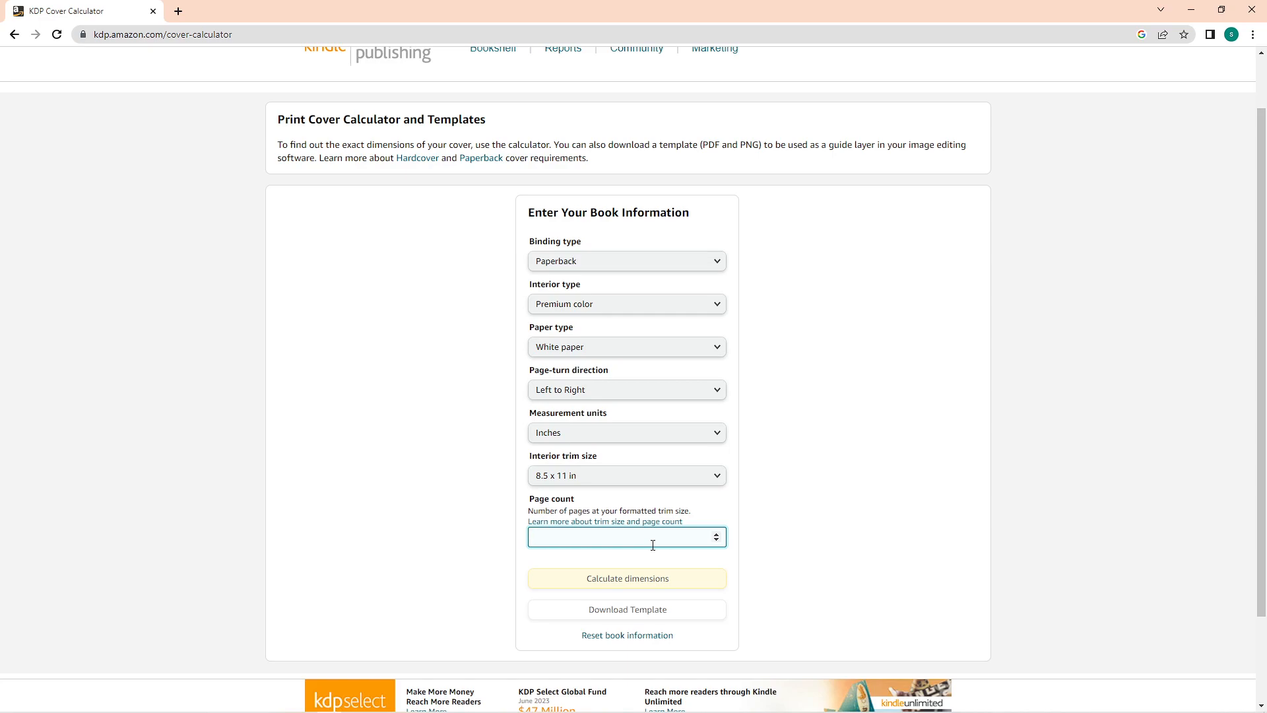
pyautogui.click(866, 517)
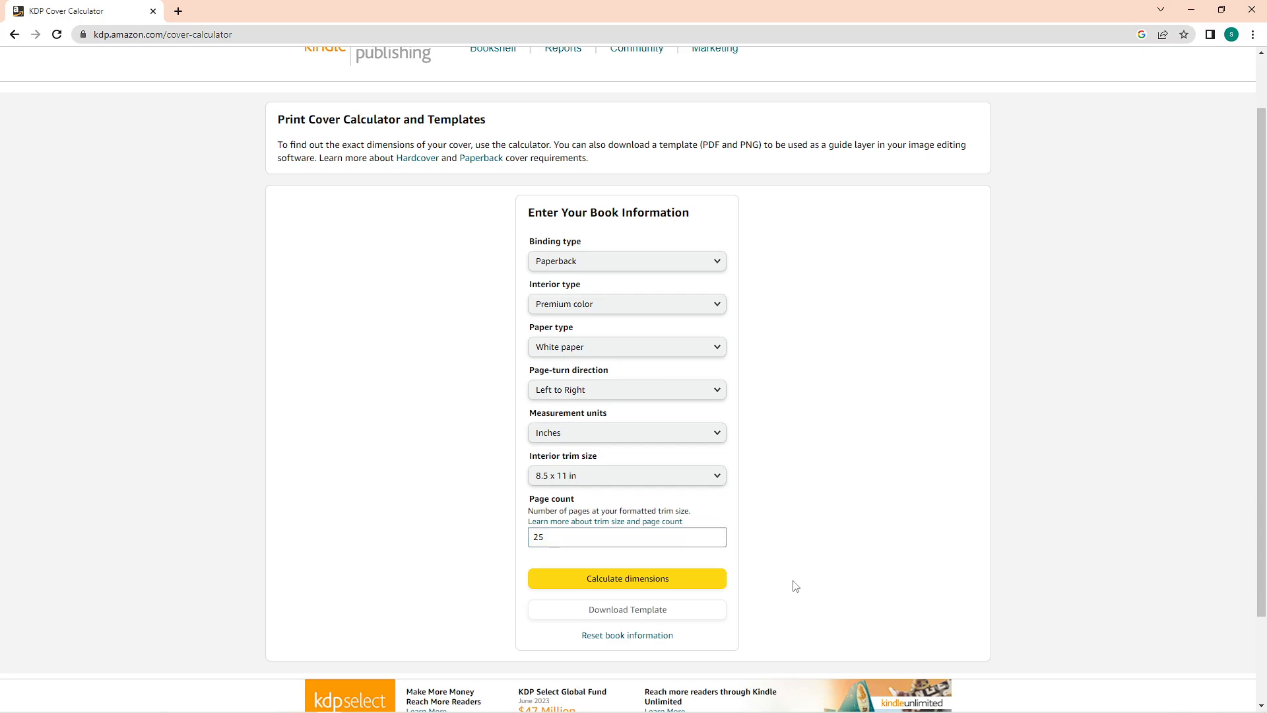
pyautogui.click(716, 579)
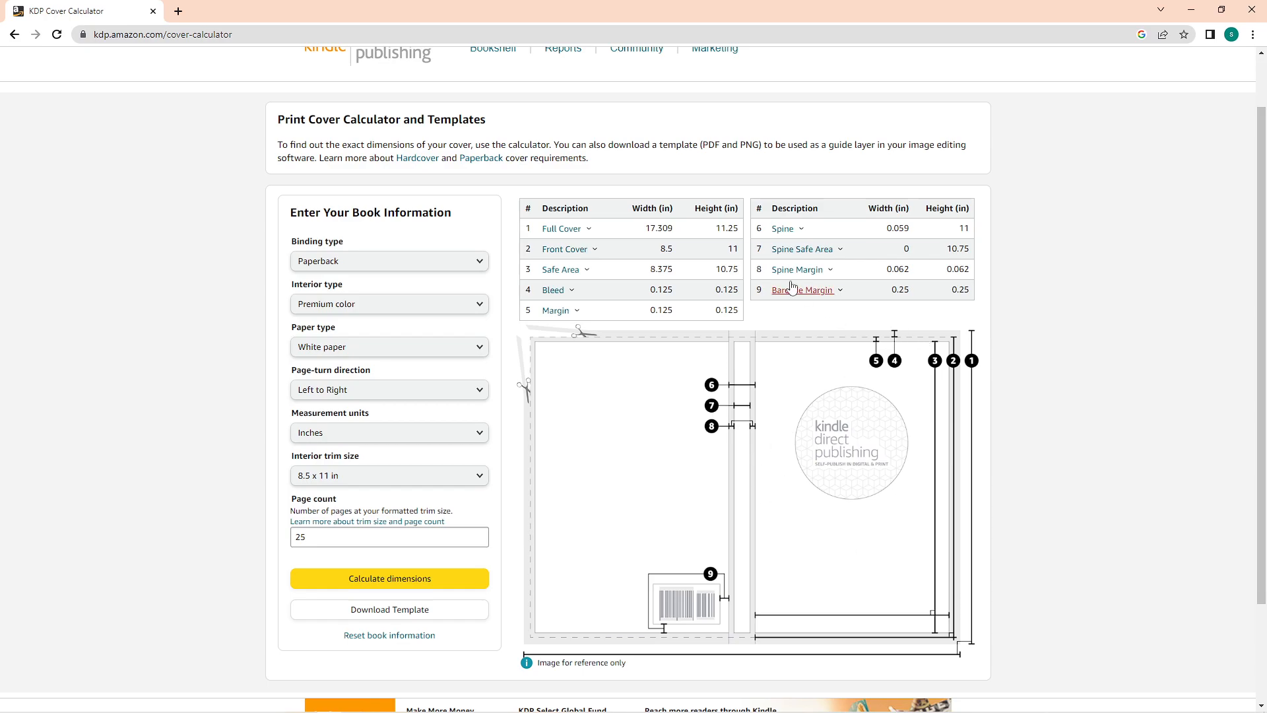
# Step: Download the cover template and extract its zip archive in place on drive D:, replacing all existing files
pyautogui.click(424, 610)
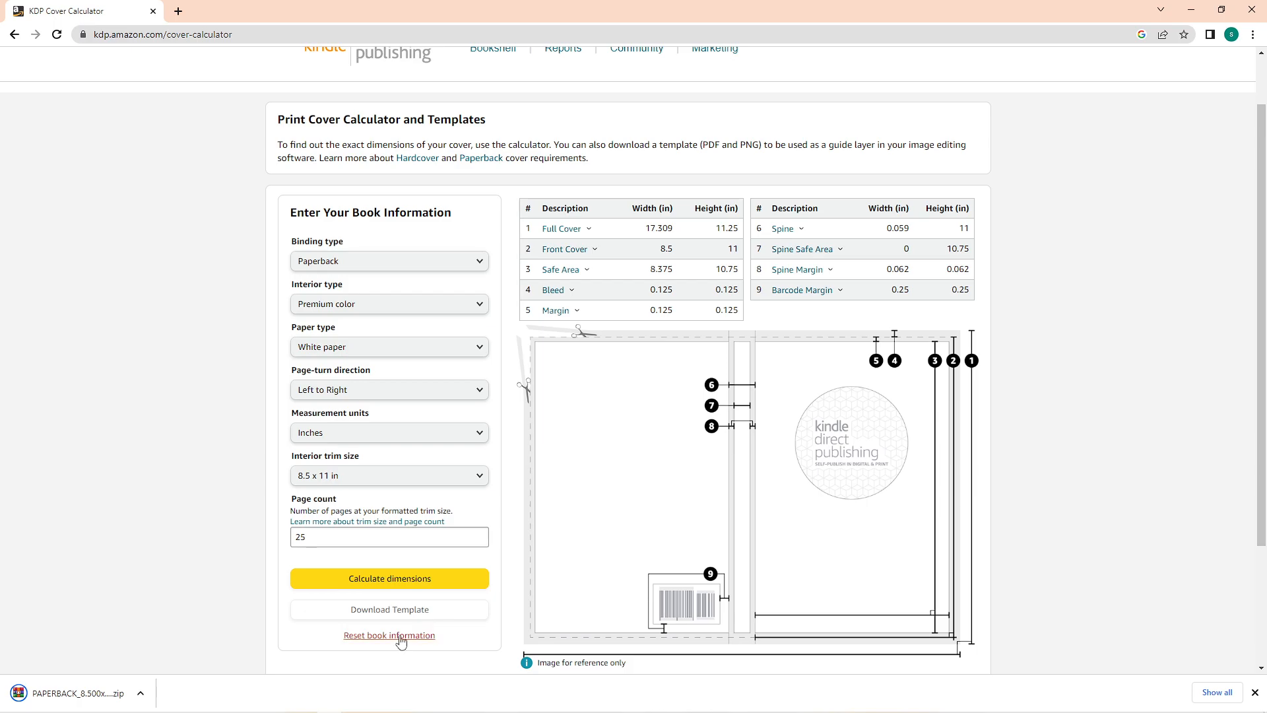
pyautogui.click(283, 703)
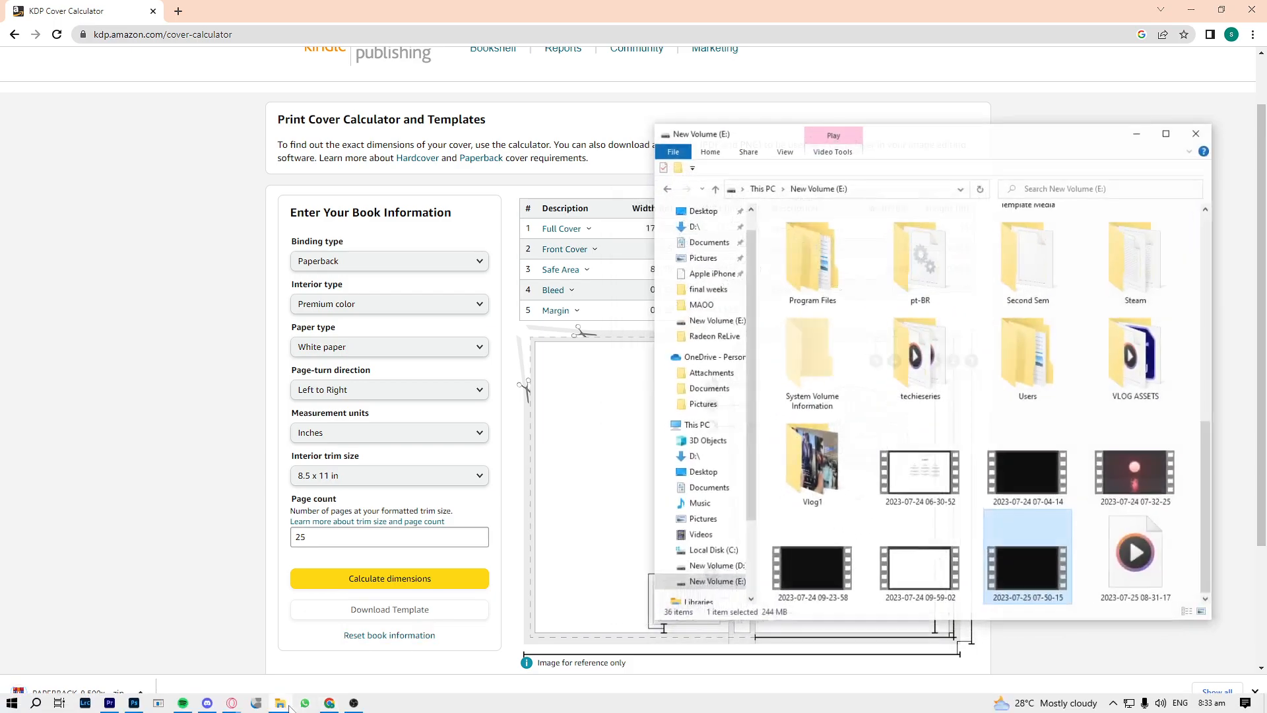
pyautogui.click(726, 564)
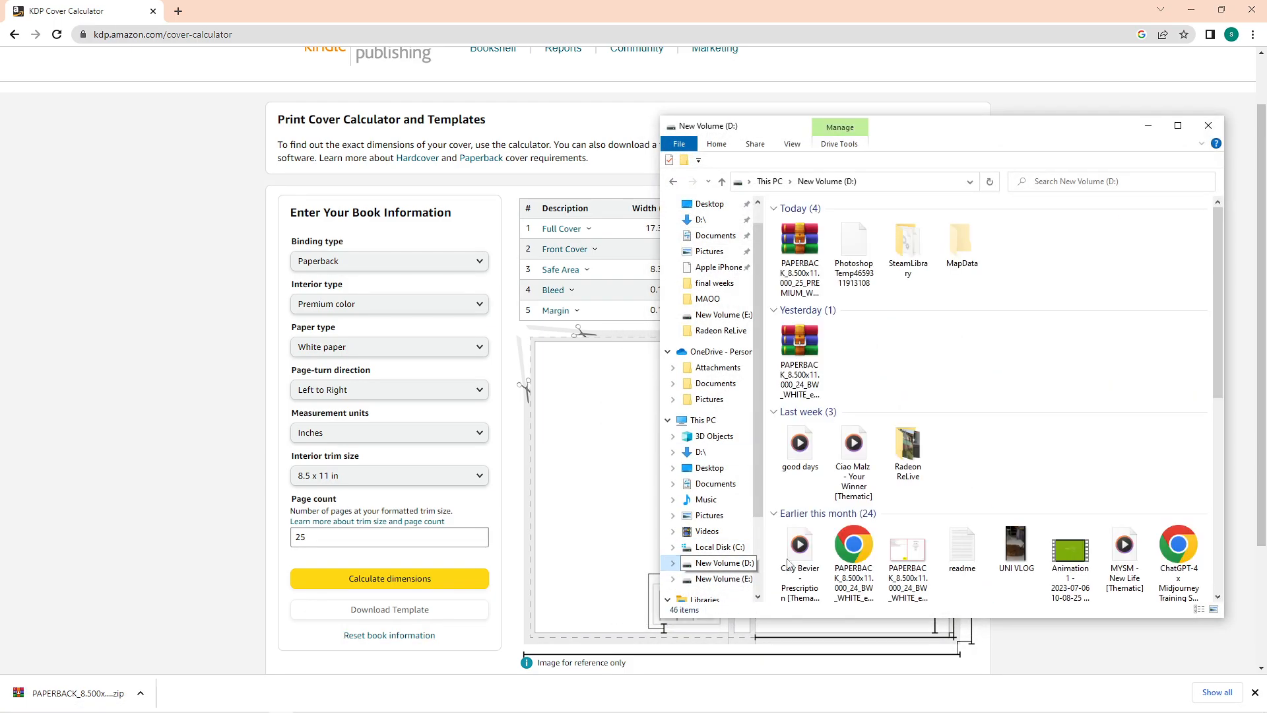
pyautogui.rightClick(811, 250)
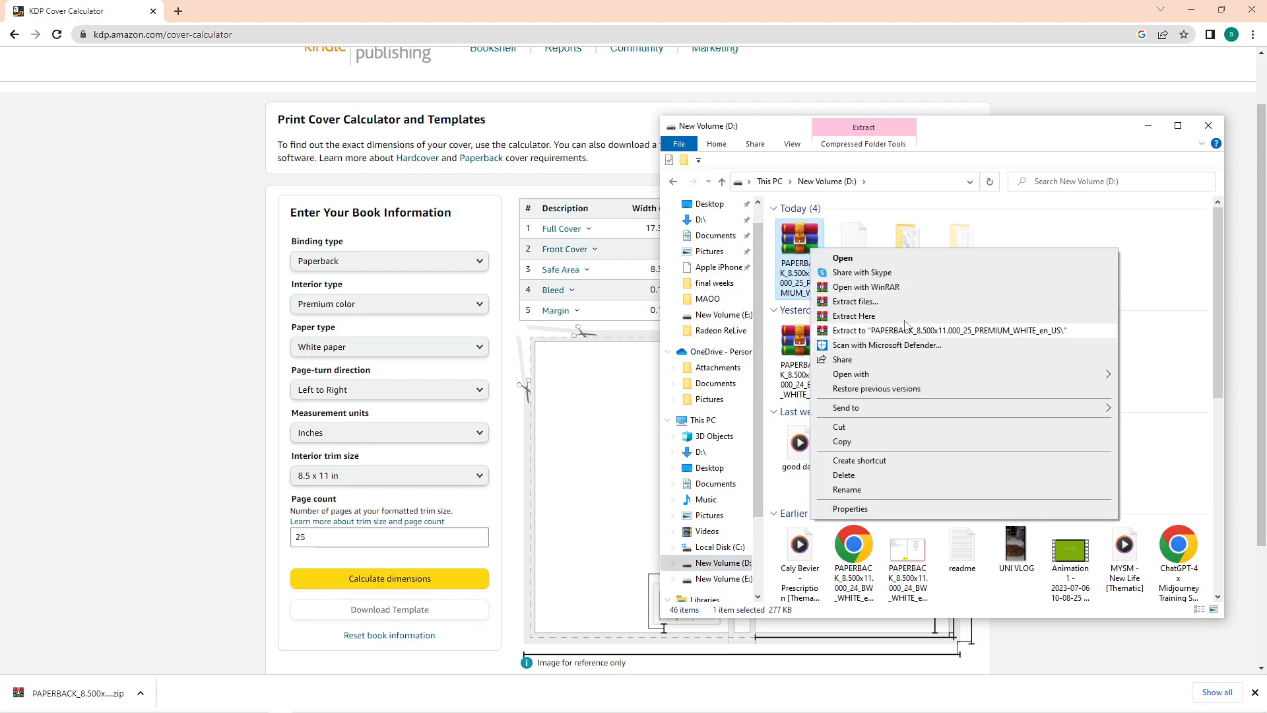
pyautogui.click(874, 317)
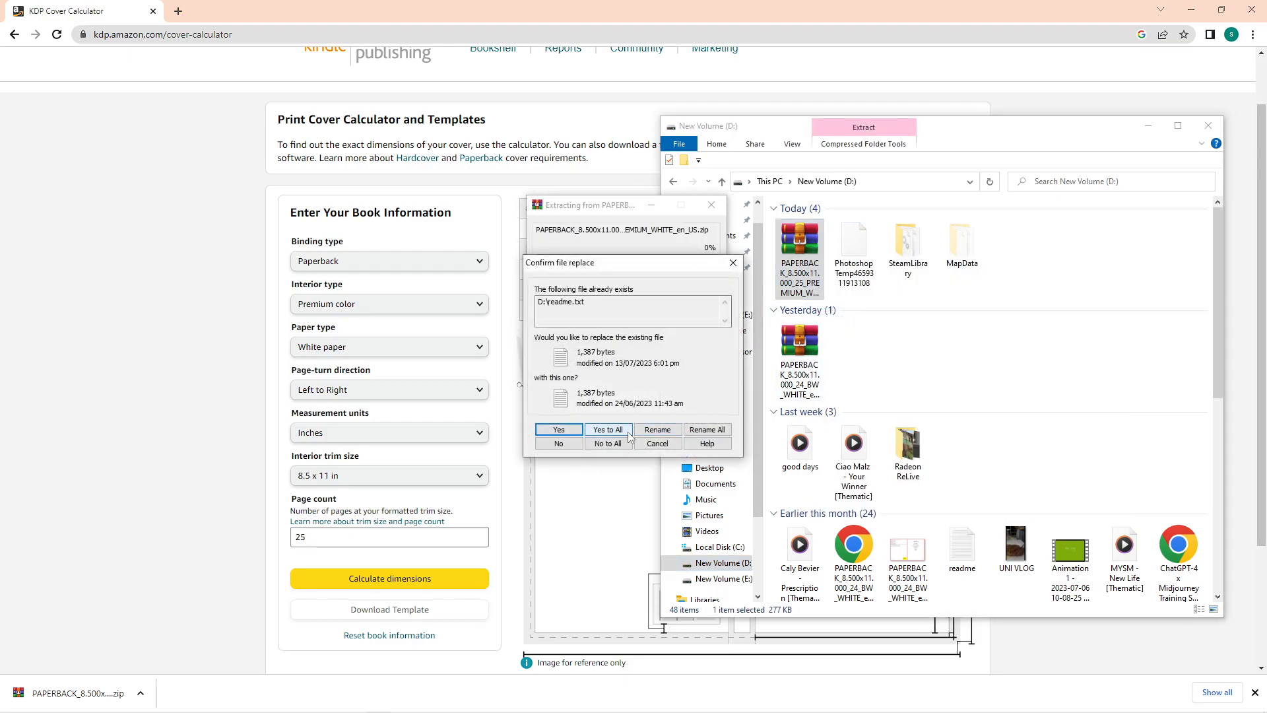
pyautogui.click(606, 429)
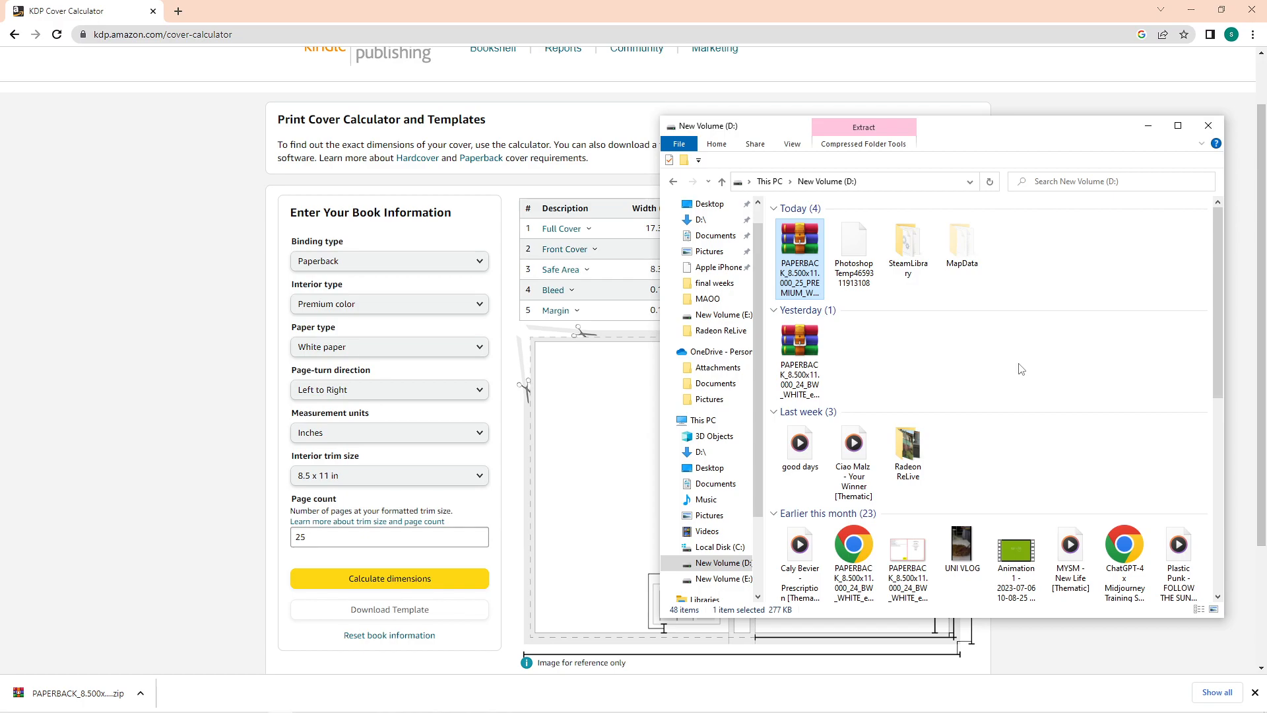
# Step: Switch to the cover template document in Photoshop and try out the opacity setting of Layer 1
pyautogui.click(913, 556)
pyautogui.moveTo(208, 704)
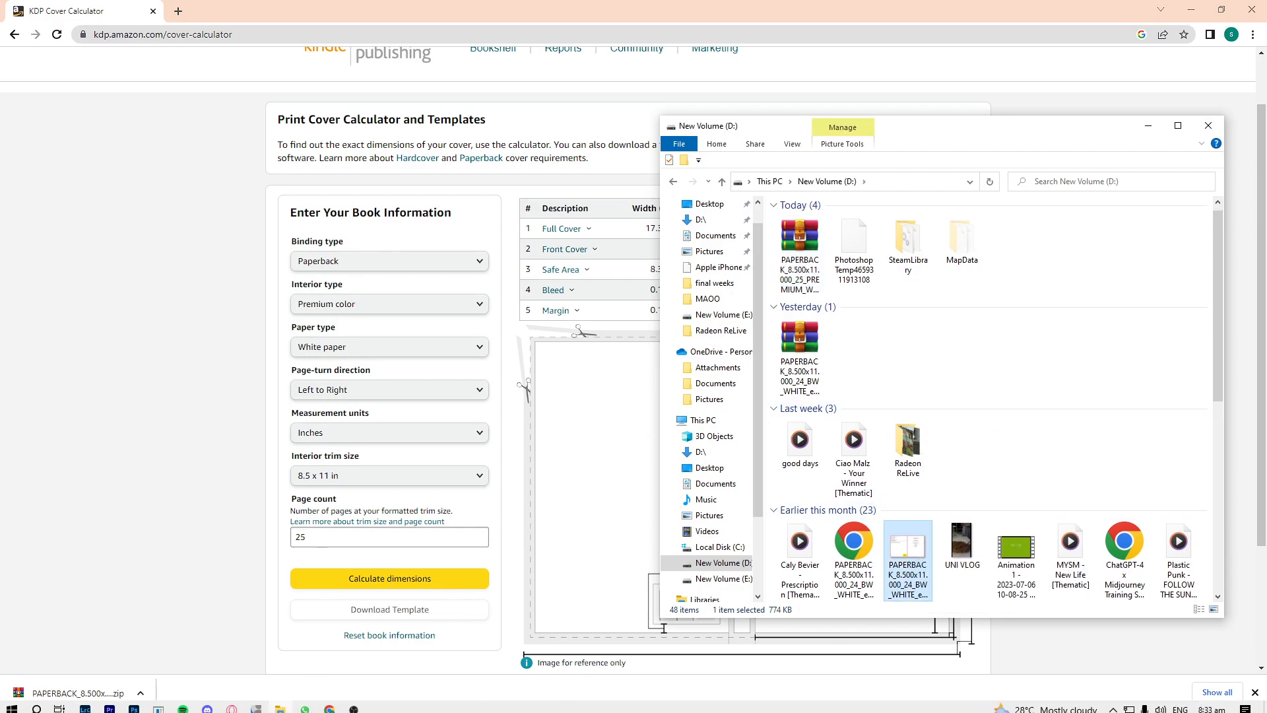
pyautogui.click(130, 705)
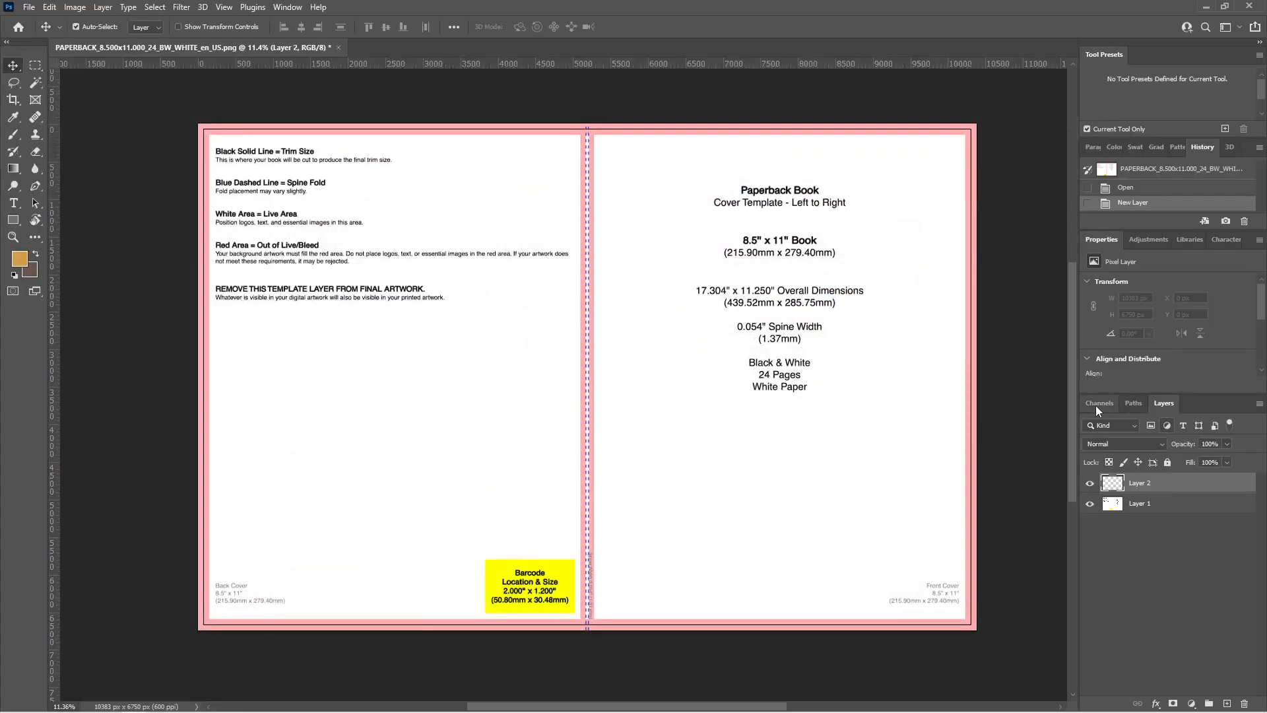
pyautogui.click(1156, 520)
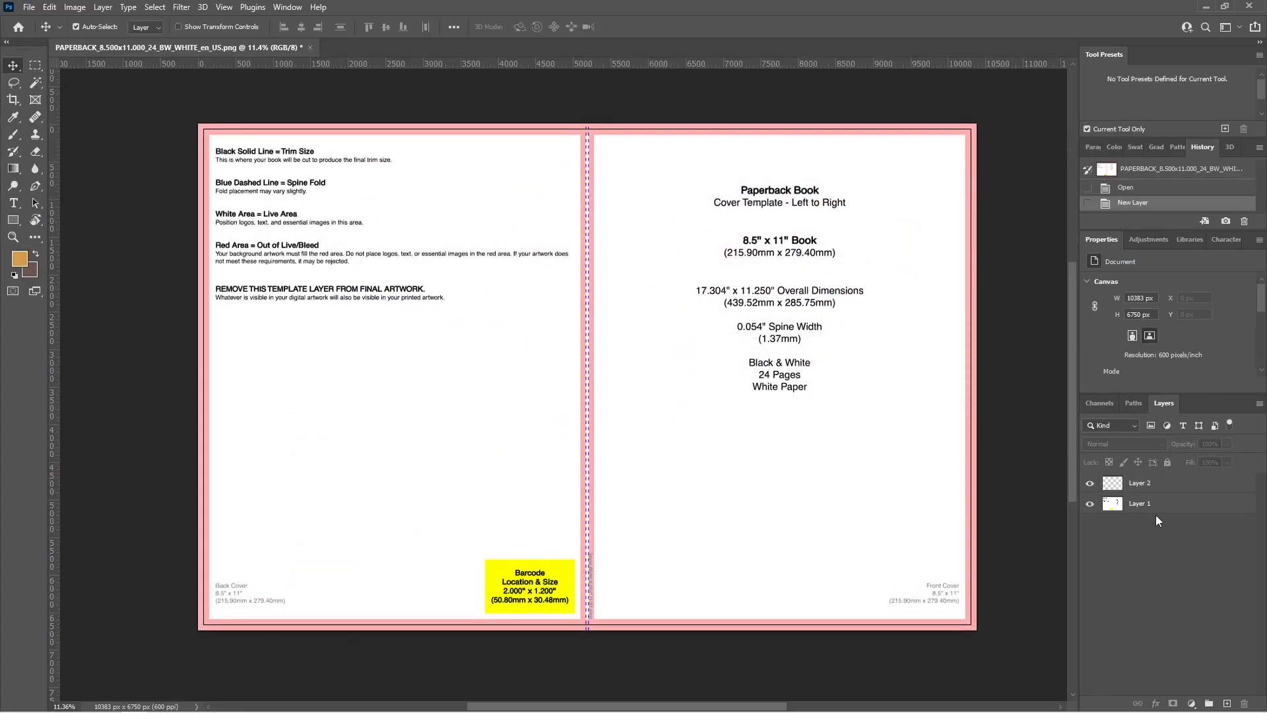
pyautogui.click(1151, 504)
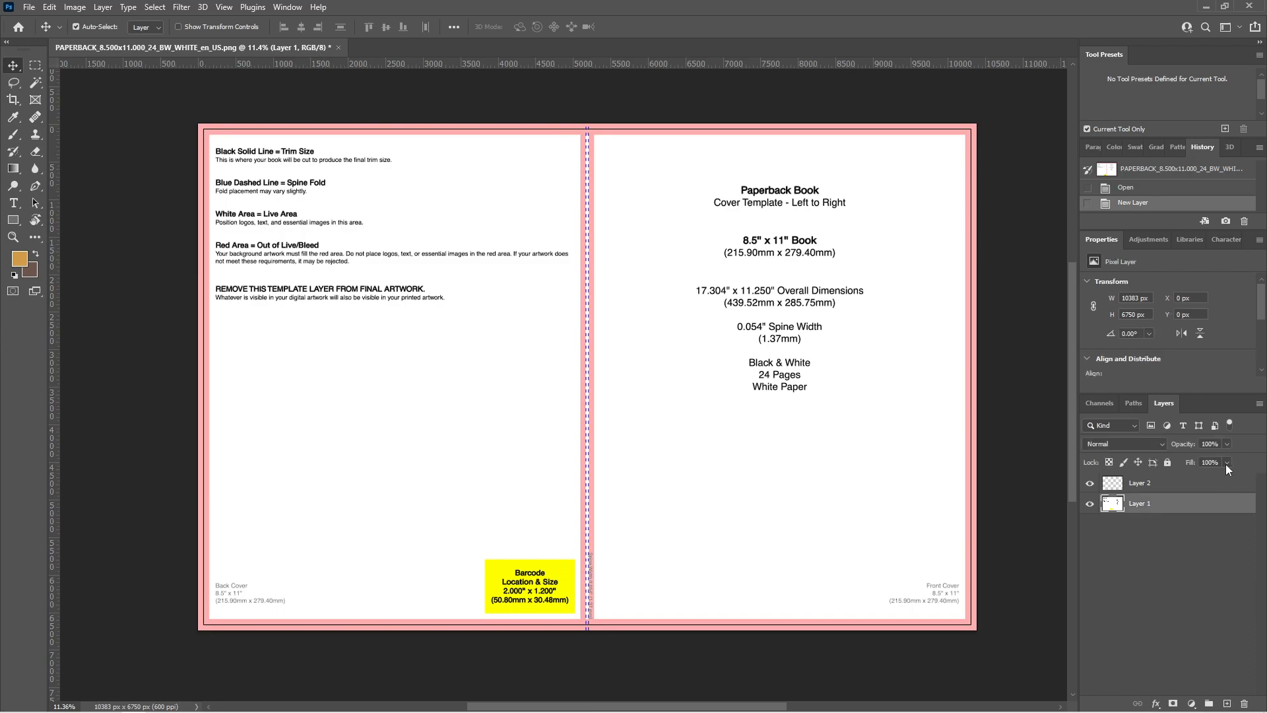
pyautogui.click(1227, 444)
pyautogui.moveTo(1227, 460)
pyautogui.mouseDown()
pyautogui.moveTo(1164, 462)
pyautogui.moveTo(1229, 459)
pyautogui.mouseUp()
# Step: Switch back to Chrome and open canva.com in a new tab
pyautogui.moveTo(529, 710)
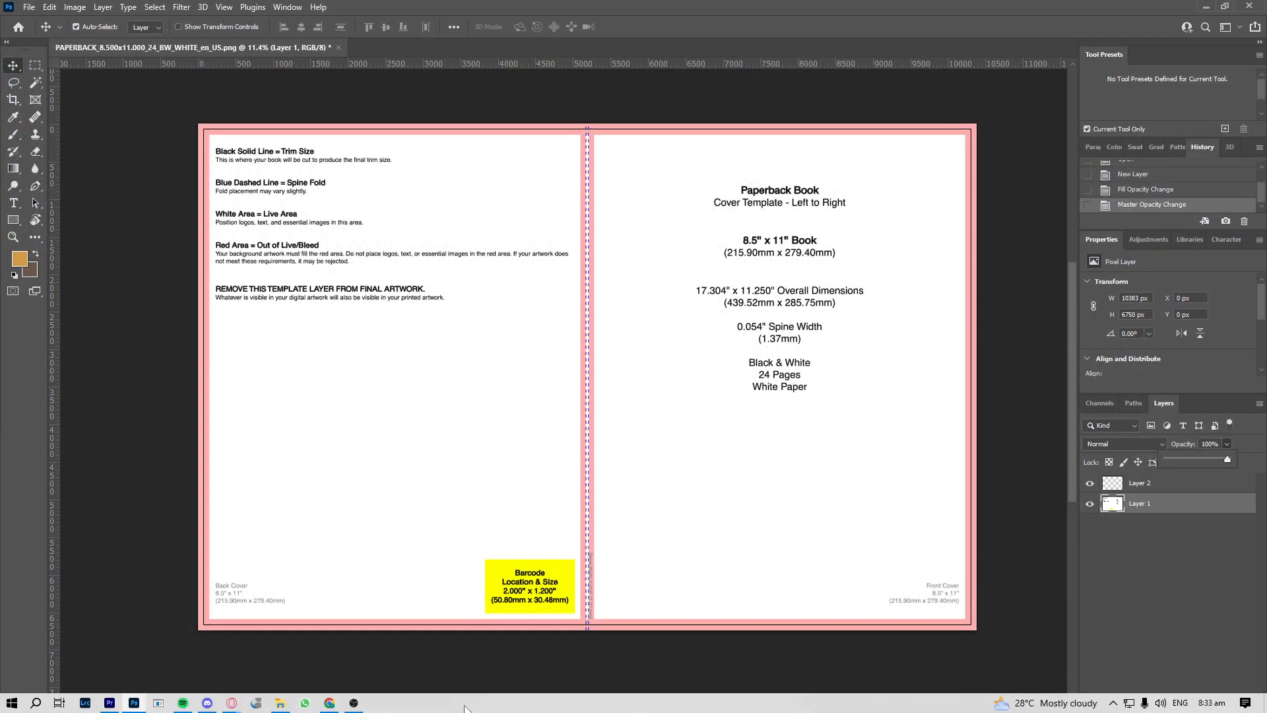
pyautogui.click(329, 706)
pyautogui.click(173, 9)
pyautogui.write('canva.com')
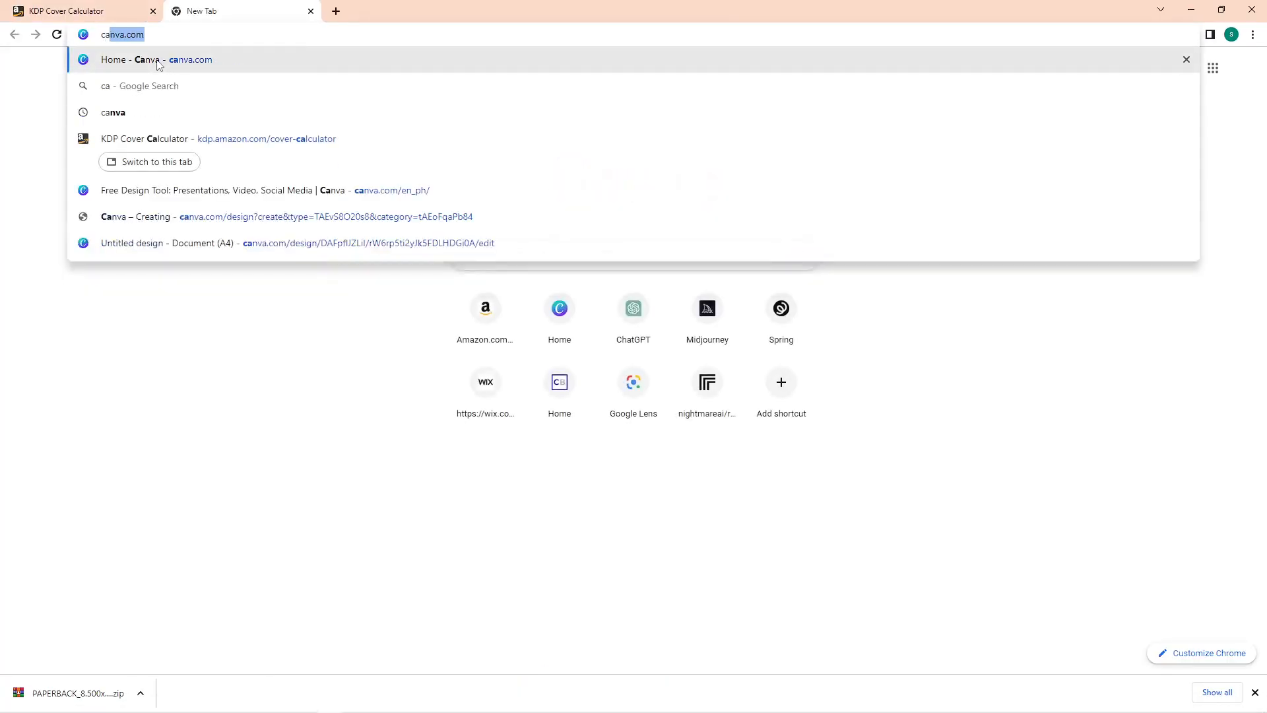
pyautogui.press('Return')
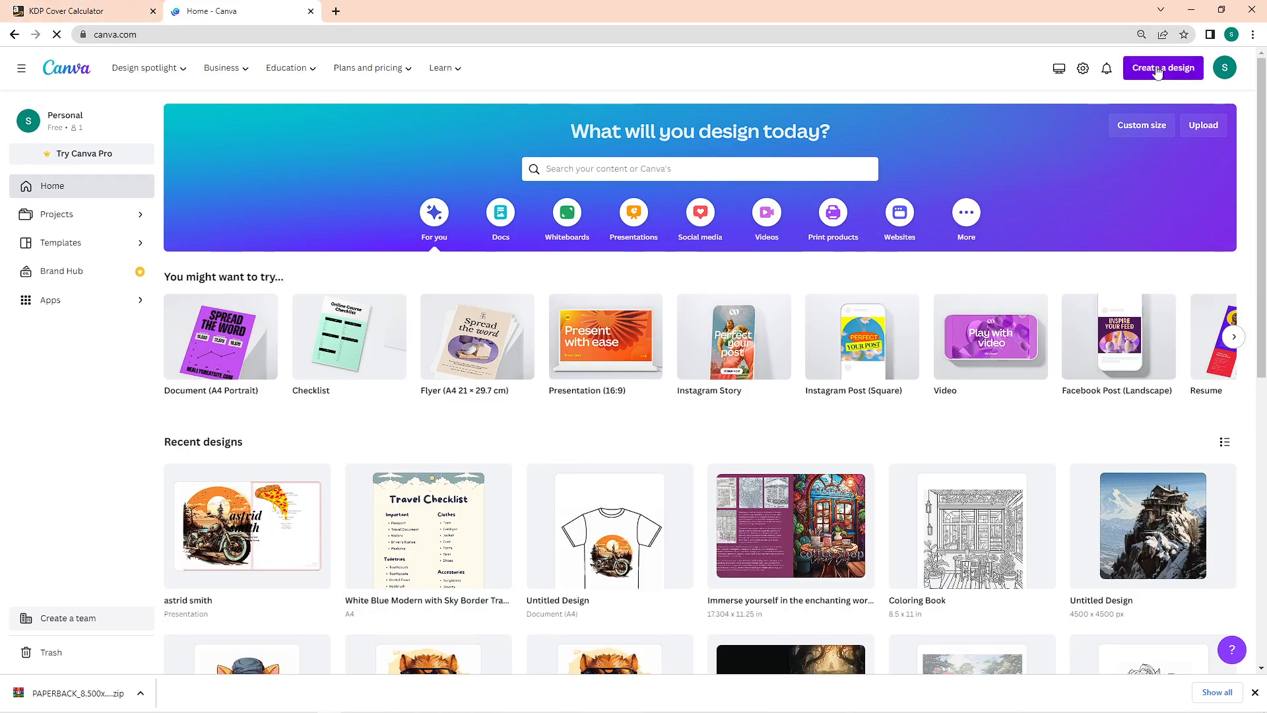
# Step: Create a new custom-size design of 17.309 × 11.25 inches, copying the full cover width from the KDP Cover Calculator
pyautogui.click(1163, 67)
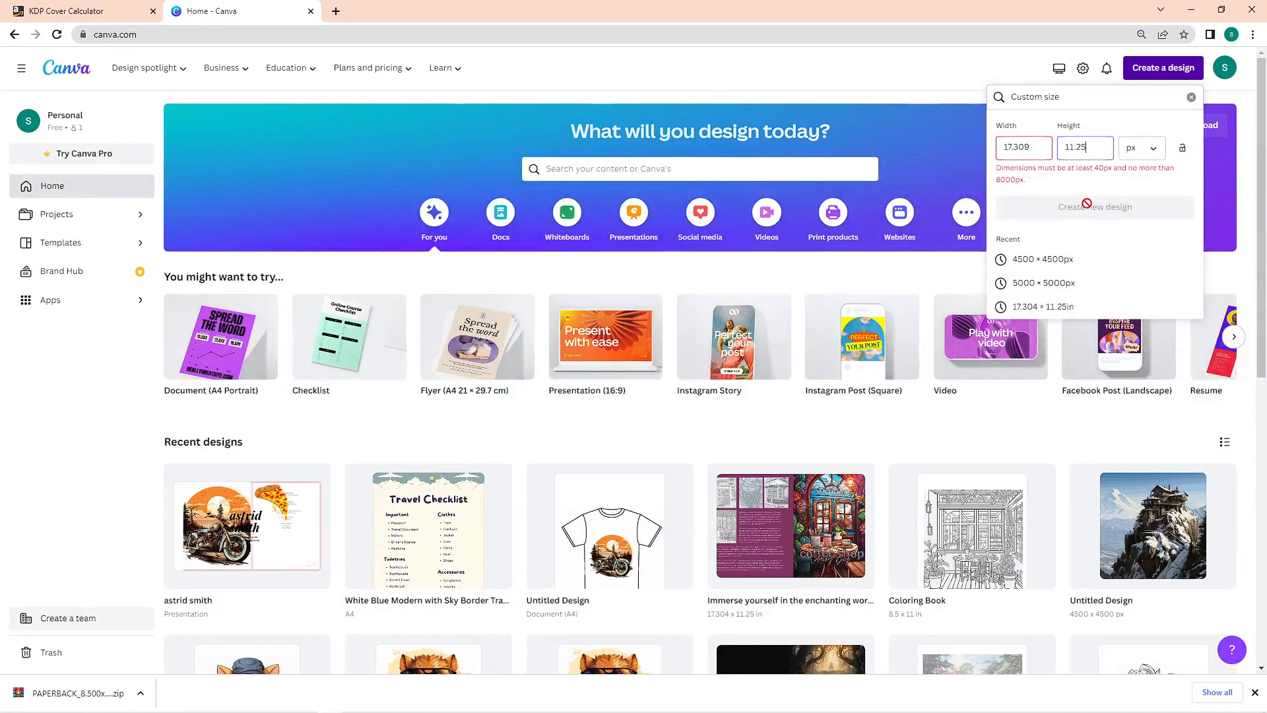
pyautogui.click(1142, 148)
pyautogui.click(1138, 193)
pyautogui.click(66, 11)
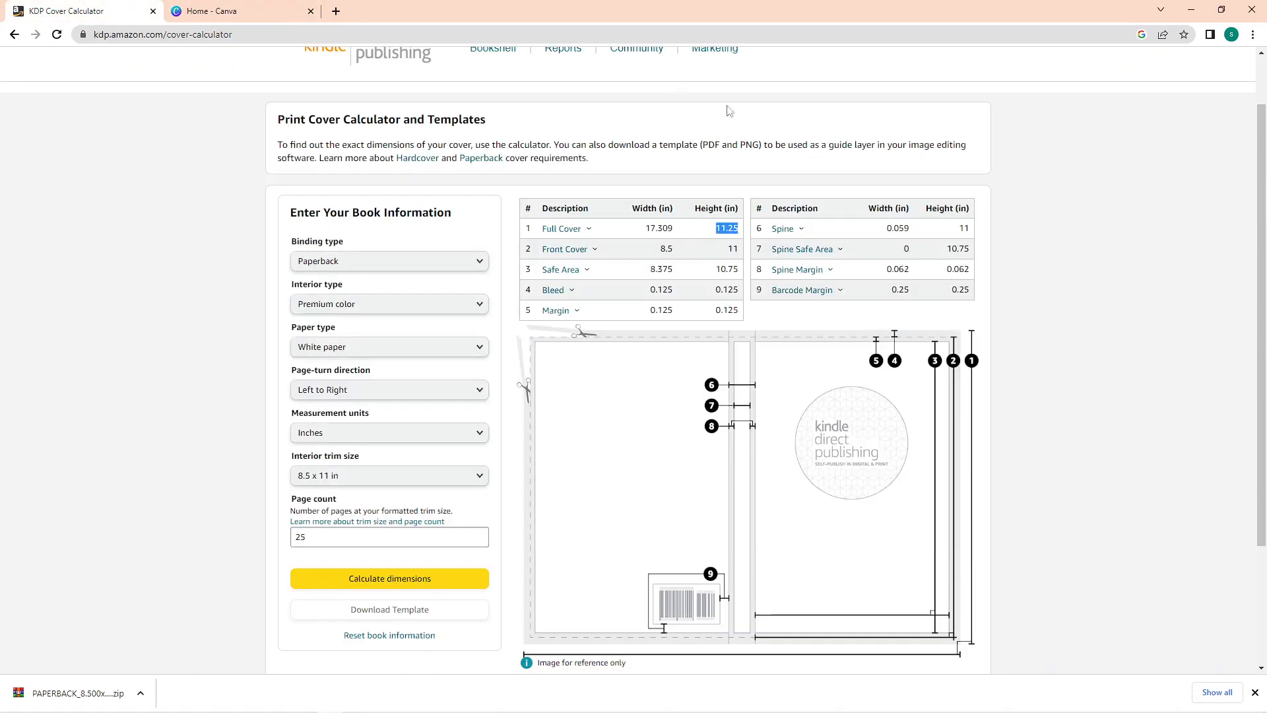
pyautogui.moveTo(674, 228); pyautogui.dragTo(639, 236)
pyautogui.hotkey('ctrl', 'c')
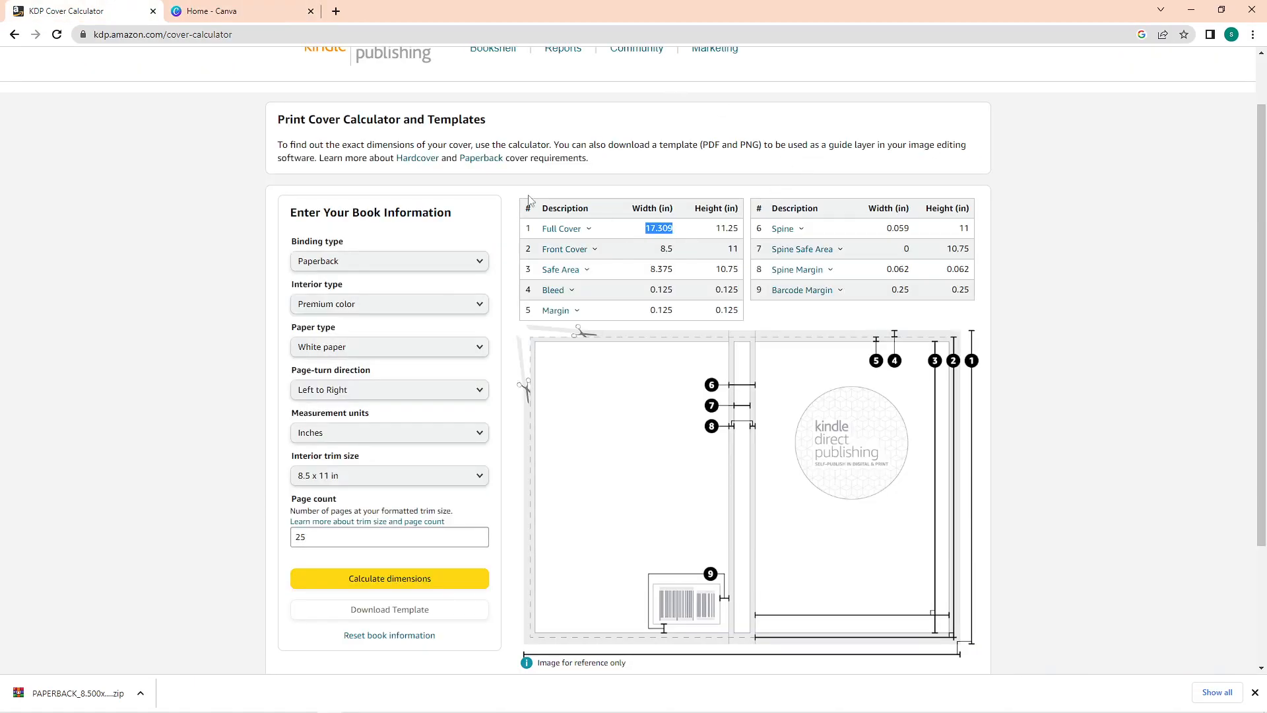
pyautogui.click(225, 11)
pyautogui.moveTo(1023, 147); pyautogui.dragTo(1001, 149)
pyautogui.hotkey('ctrl', 'v')
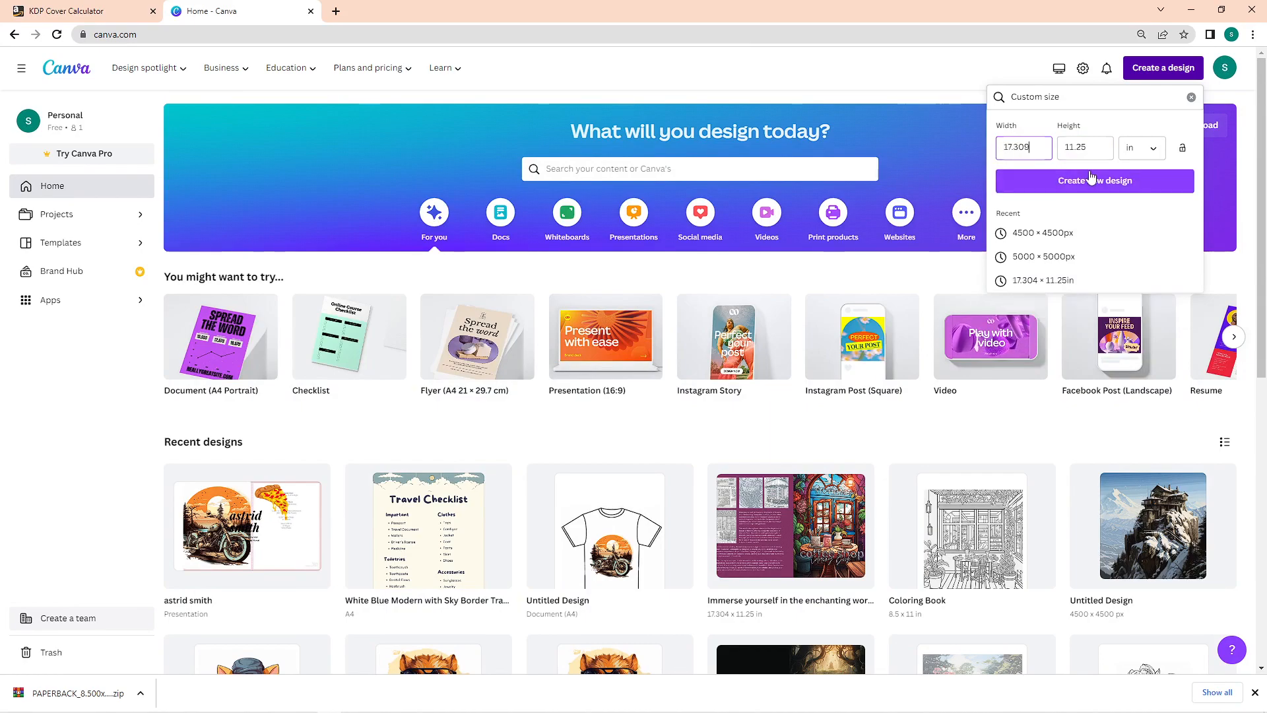
pyautogui.click(1094, 206)
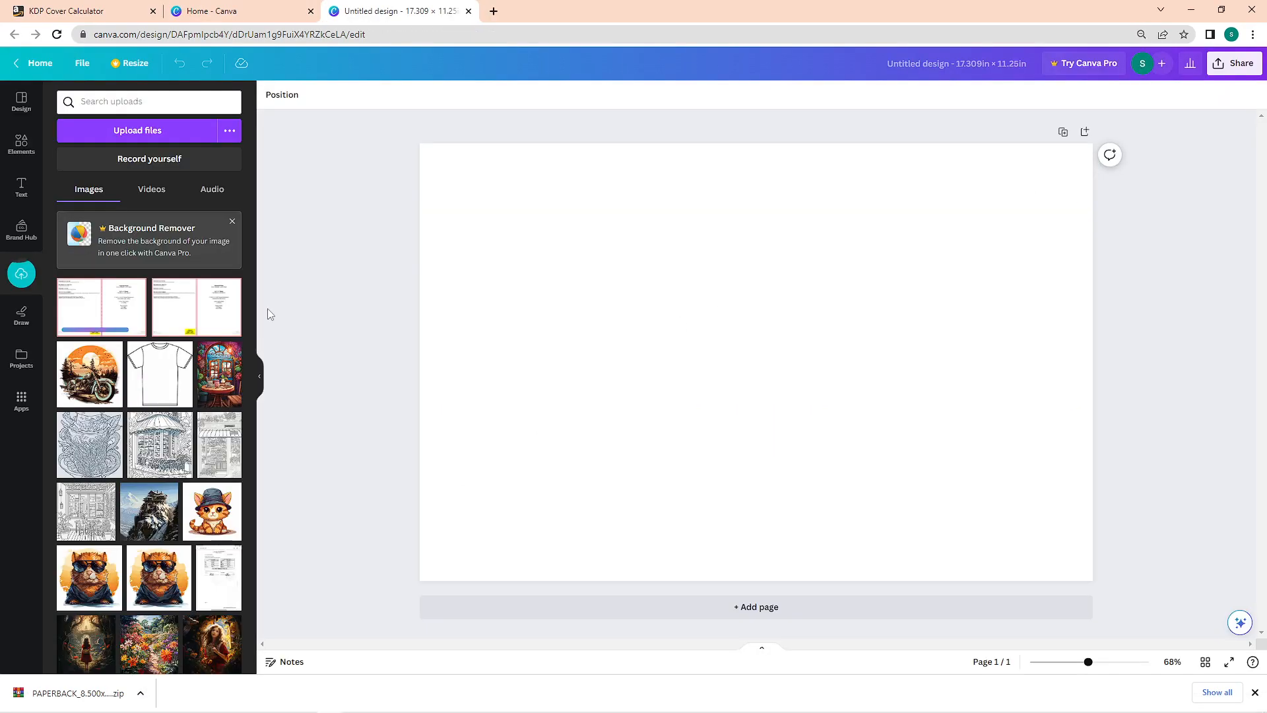
# Step: Place the uploaded paperback cover template image on the blank page and stretch it to fill the whole page
pyautogui.moveTo(99, 307); pyautogui.dragTo(642, 228)
pyautogui.moveTo(908, 463); pyautogui.dragTo(1117, 545)
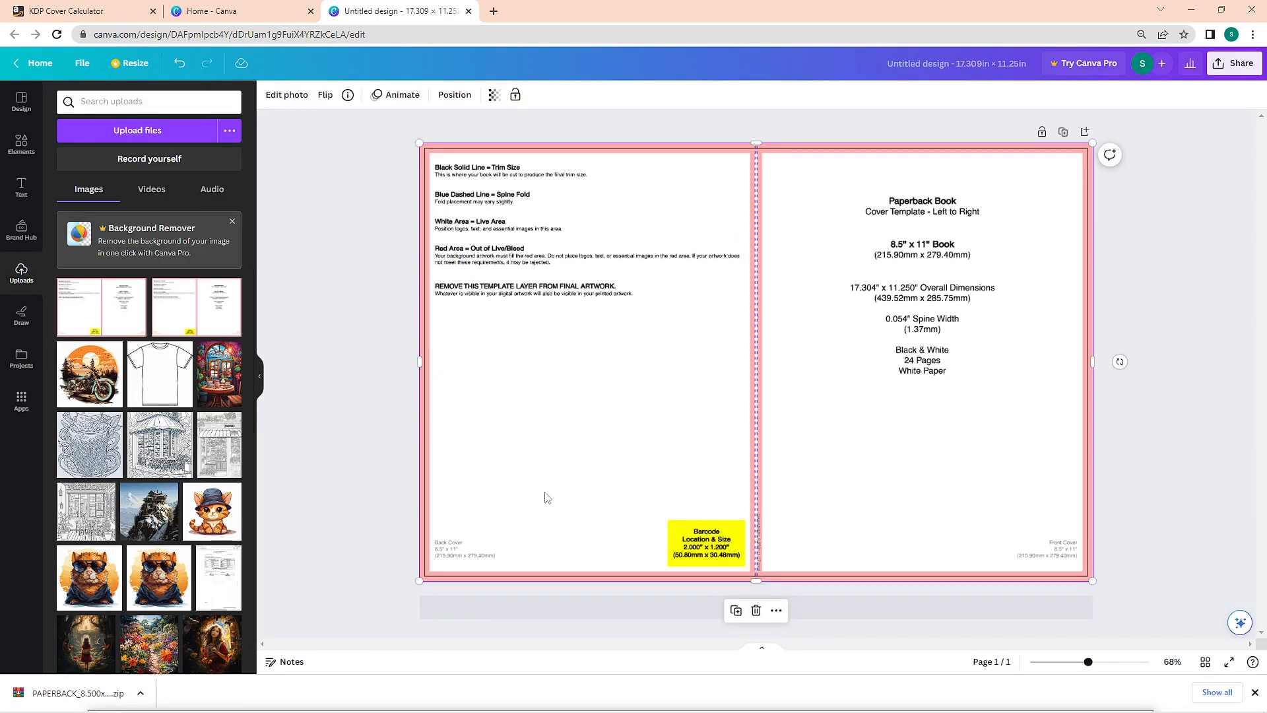
pyautogui.click(351, 396)
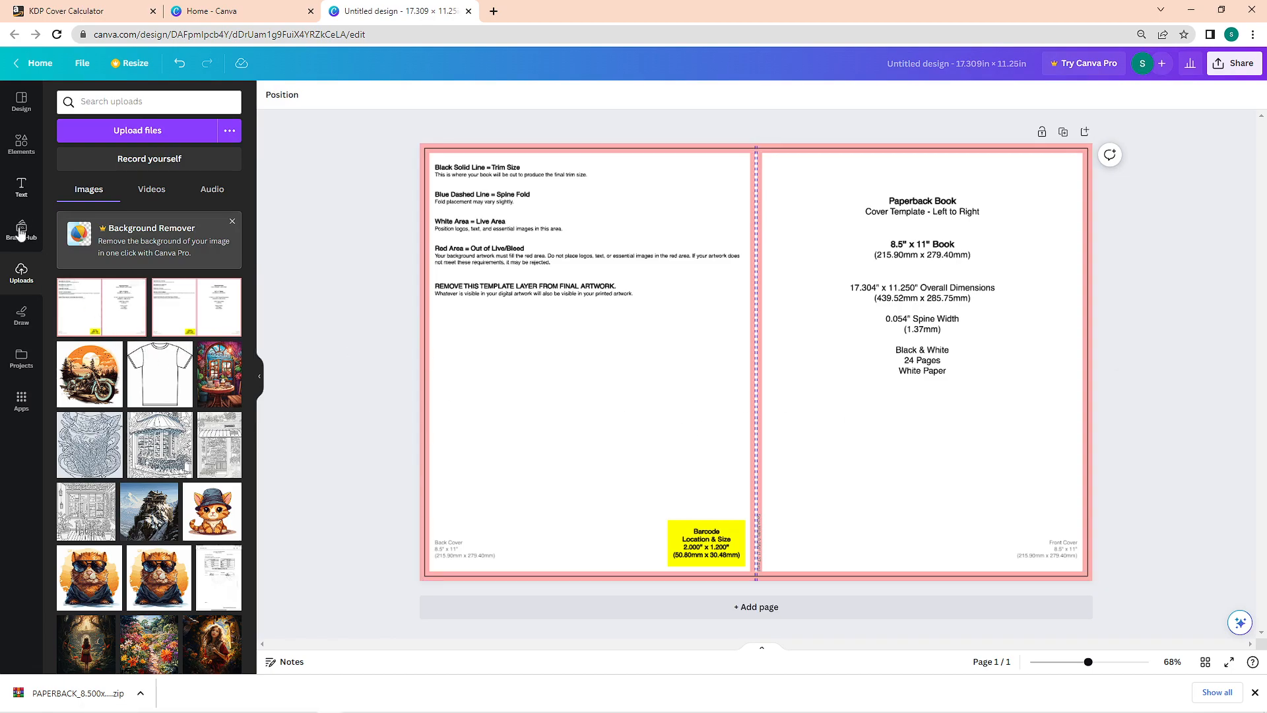
# Step: Add the avocado-and-mouse image from the uploads and move it to the upper outer corner of the front cover
pyautogui.scroll(-10, 177, 407)
pyautogui.scroll(-10, 177, 408)
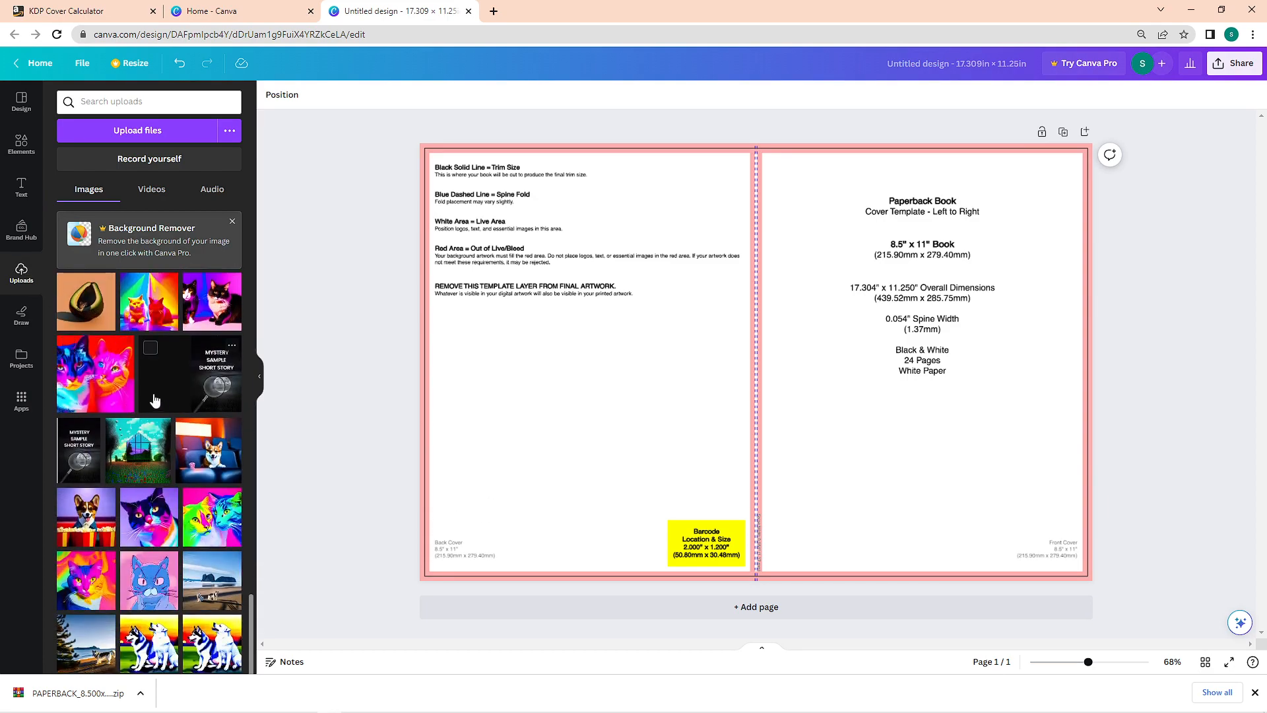
pyautogui.scroll(1, 99, 396)
pyautogui.click(92, 383)
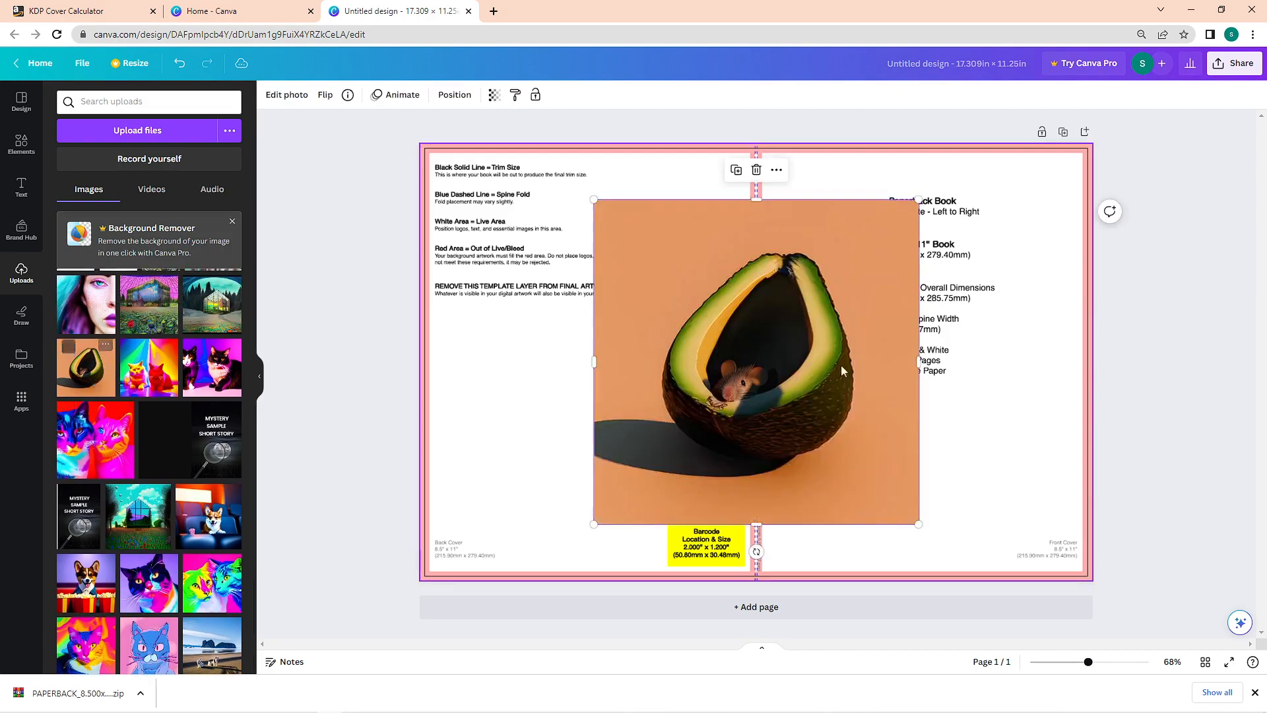
pyautogui.moveTo(829, 387); pyautogui.dragTo(994, 323)
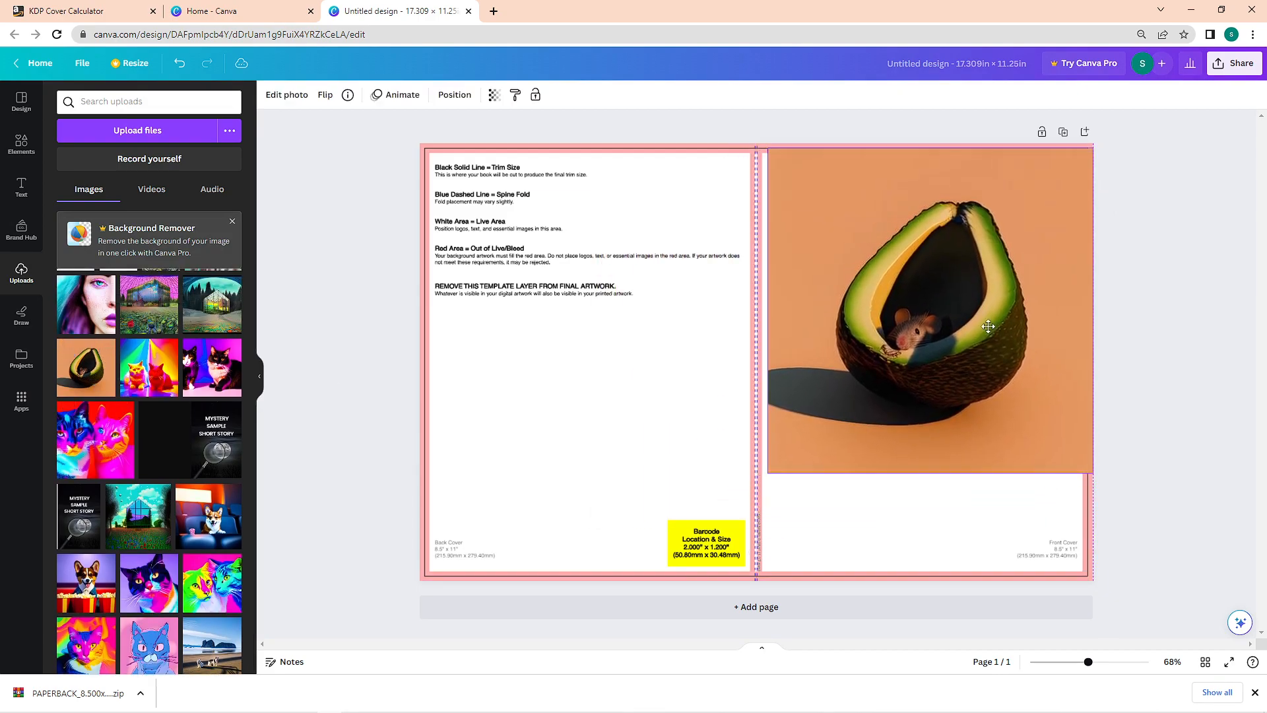
# Step: Enlarge and reposition the avocado image to span the front cover's full height, starting at the spine and extending past the outer edge
pyautogui.click(689, 308)
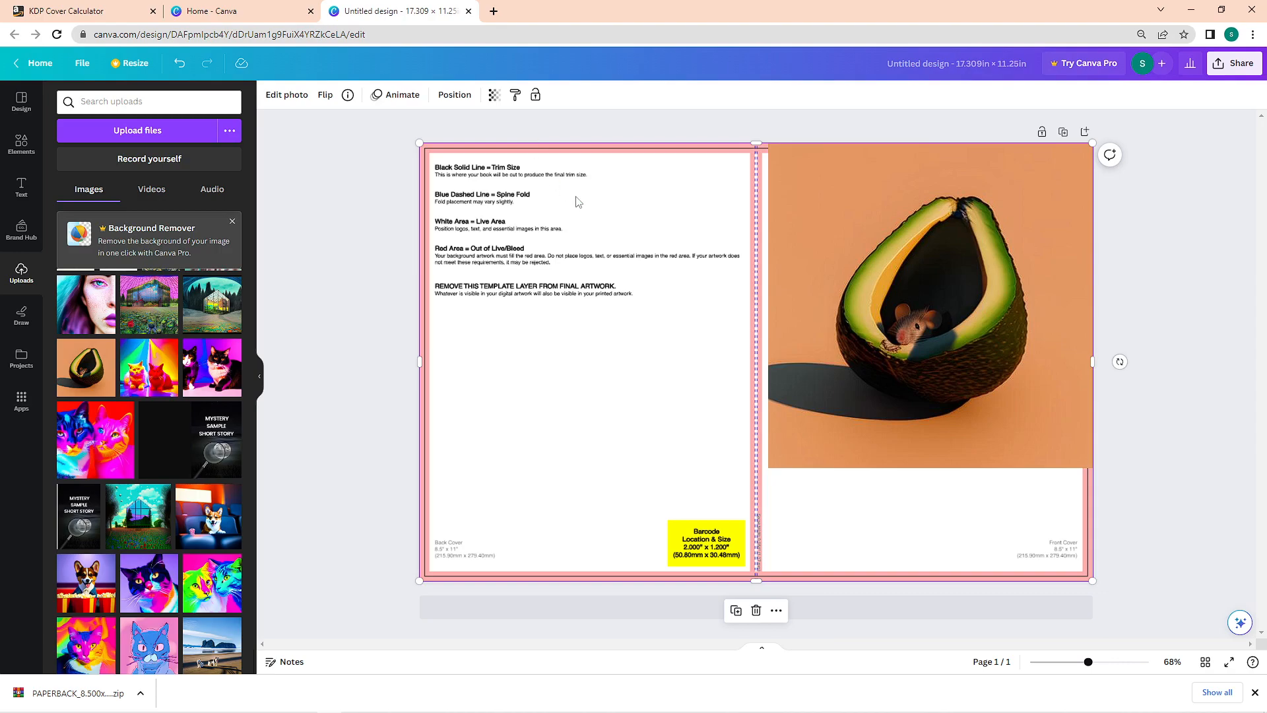
pyautogui.click(539, 97)
pyautogui.click(860, 448)
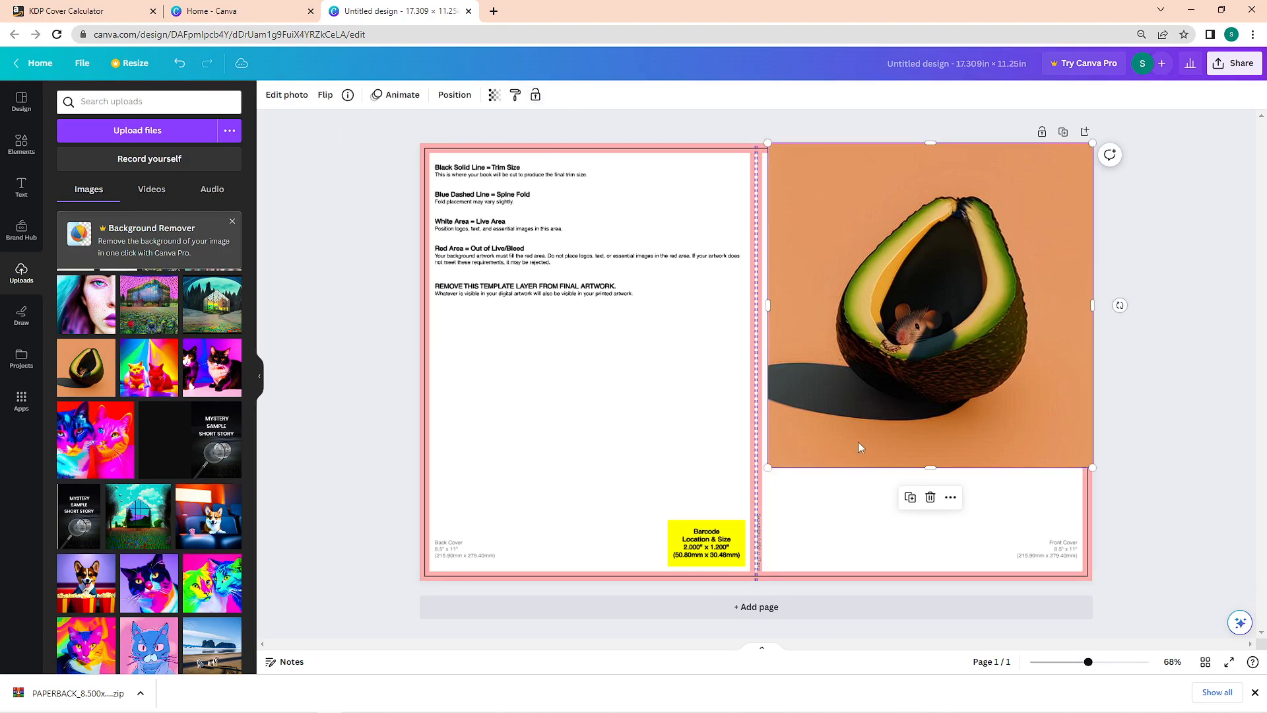
pyautogui.moveTo(803, 454); pyautogui.dragTo(803, 521)
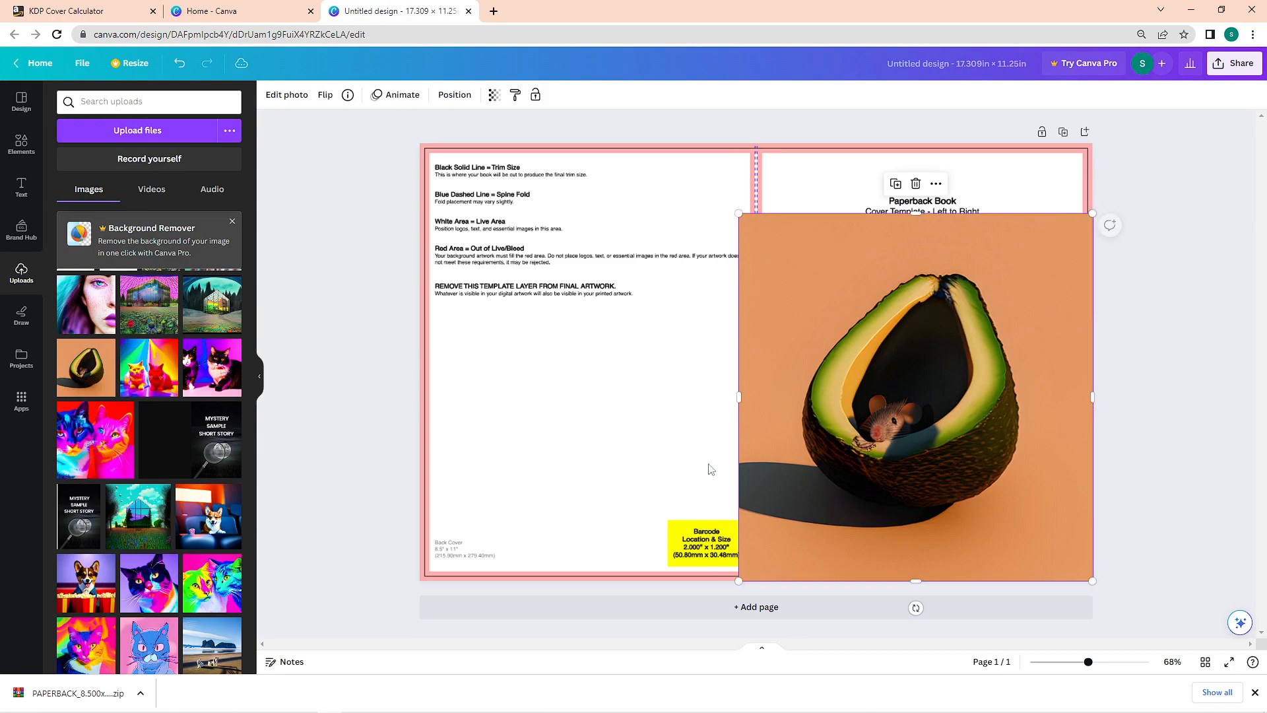
pyautogui.moveTo(739, 396)
pyautogui.mouseDown()
pyautogui.moveTo(757, 397)
pyautogui.moveTo(737, 404)
pyautogui.mouseUp()
pyautogui.click(21, 141)
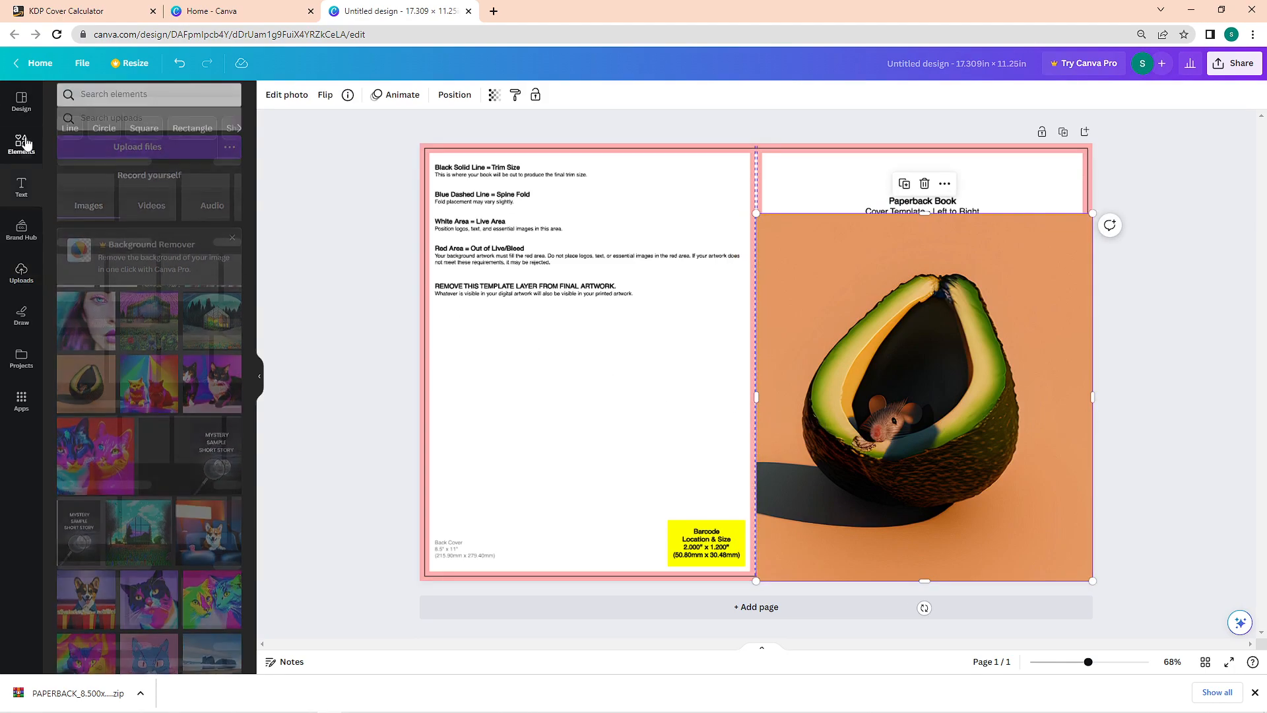
pyautogui.moveTo(1094, 394); pyautogui.dragTo(1057, 389)
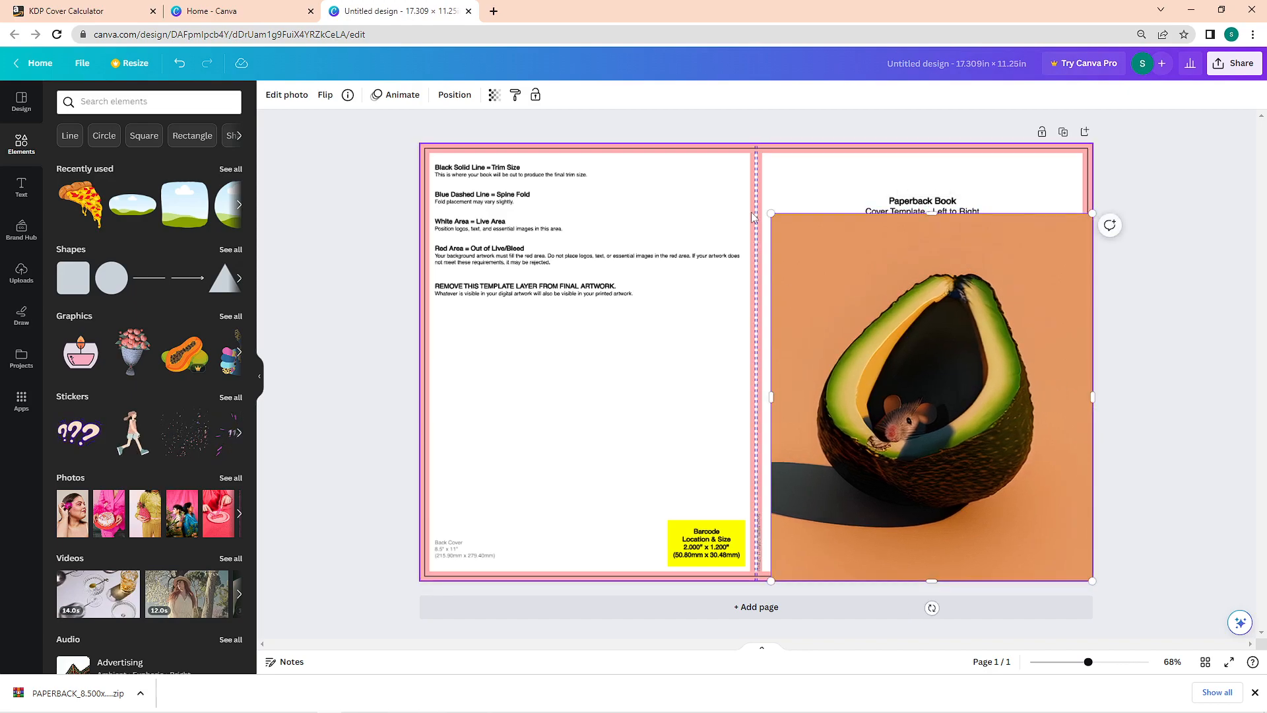
pyautogui.moveTo(771, 210); pyautogui.dragTo(756, 142)
pyautogui.moveTo(757, 362); pyautogui.dragTo(689, 361)
pyautogui.moveTo(797, 347); pyautogui.dragTo(864, 347)
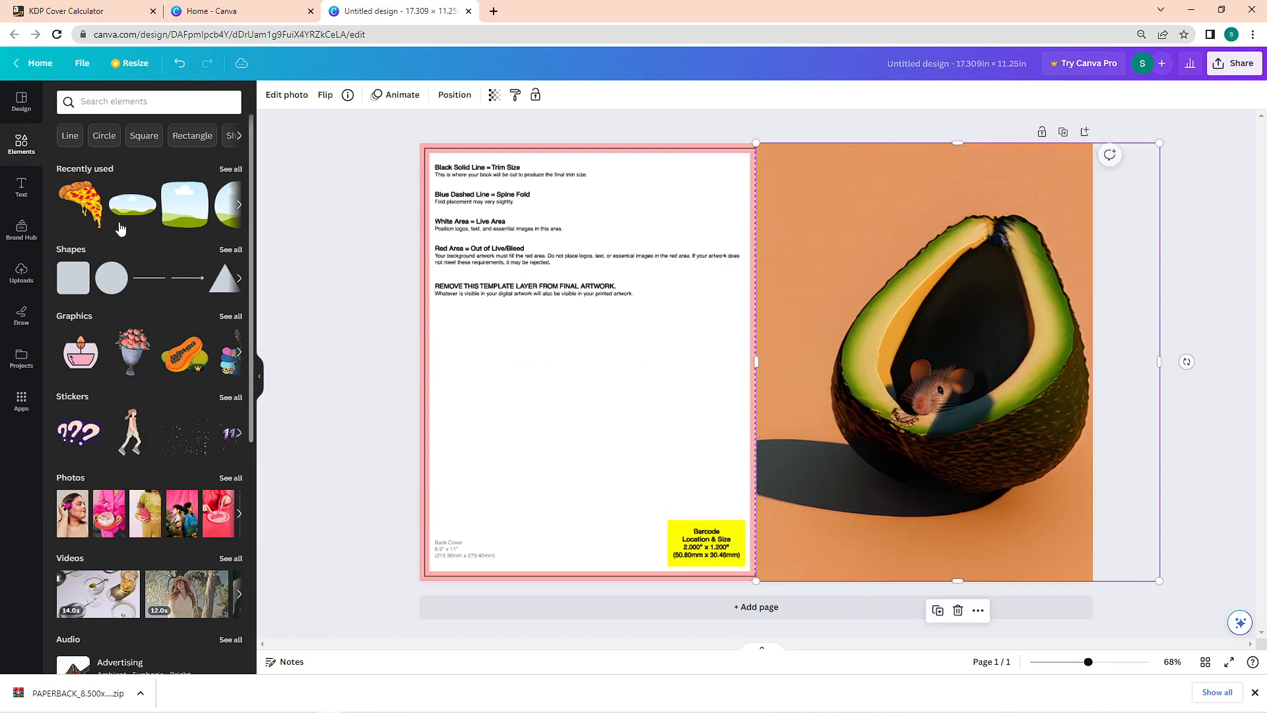
# Step: Search the elements for "pizza" and place the black outline pizza slice graphic on the upper part of the front cover
pyautogui.click(134, 102)
pyautogui.write('pizza')
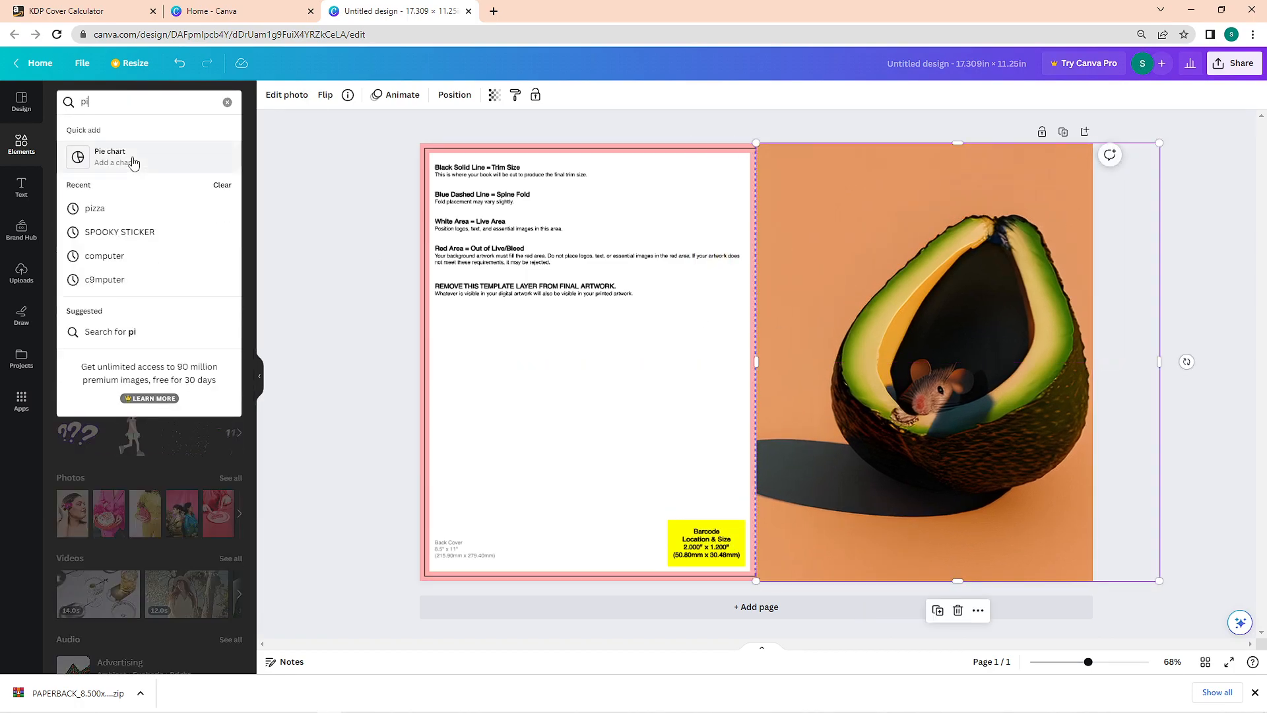
pyautogui.click(132, 158)
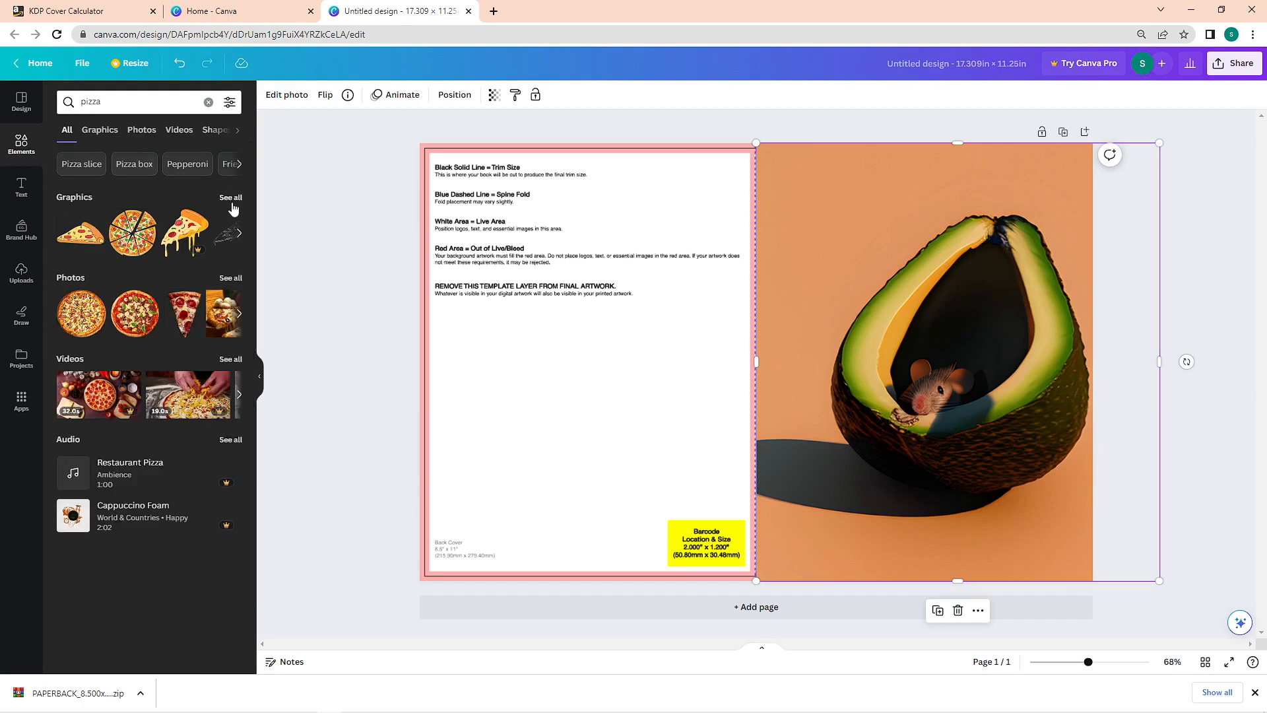
pyautogui.click(230, 198)
pyautogui.scroll(-2, 162, 333)
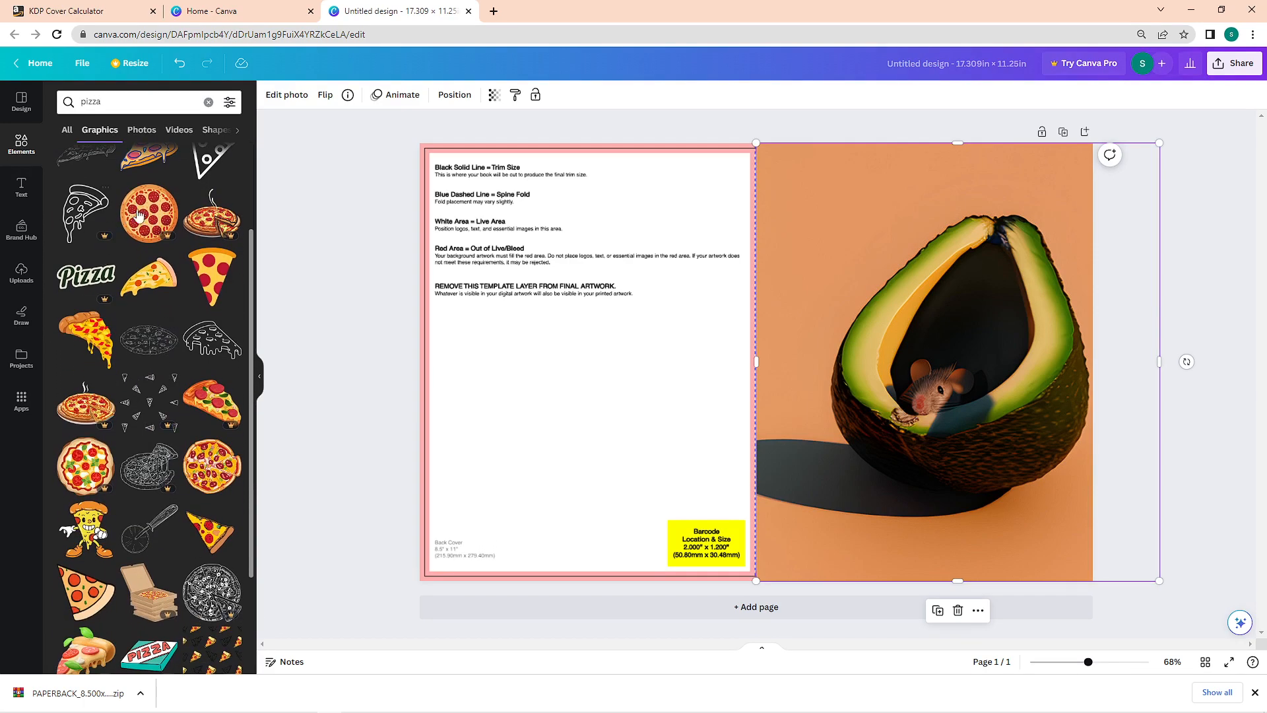
pyautogui.click(211, 160)
pyautogui.moveTo(751, 360); pyautogui.dragTo(863, 306)
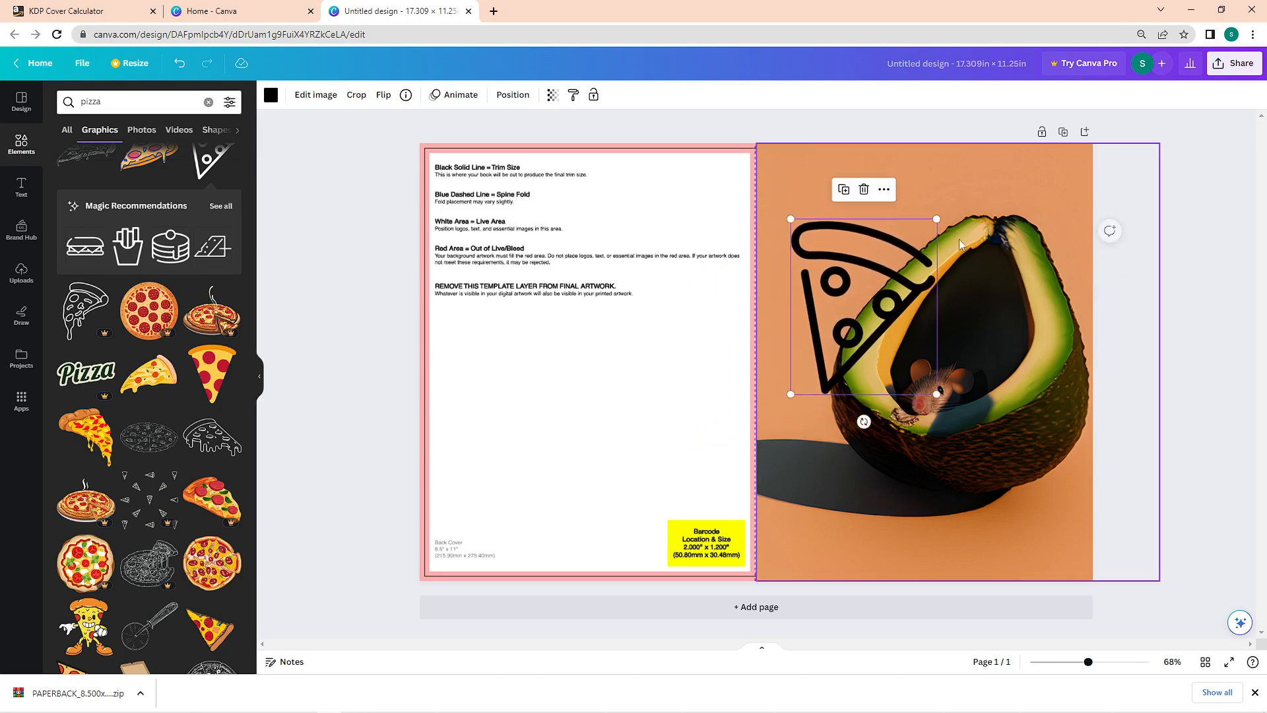
# Step: Resize and crop the avocado image to fit between the spine and the front cover's outer edge, and move the pizza slice slightly higher
pyautogui.click(1059, 388)
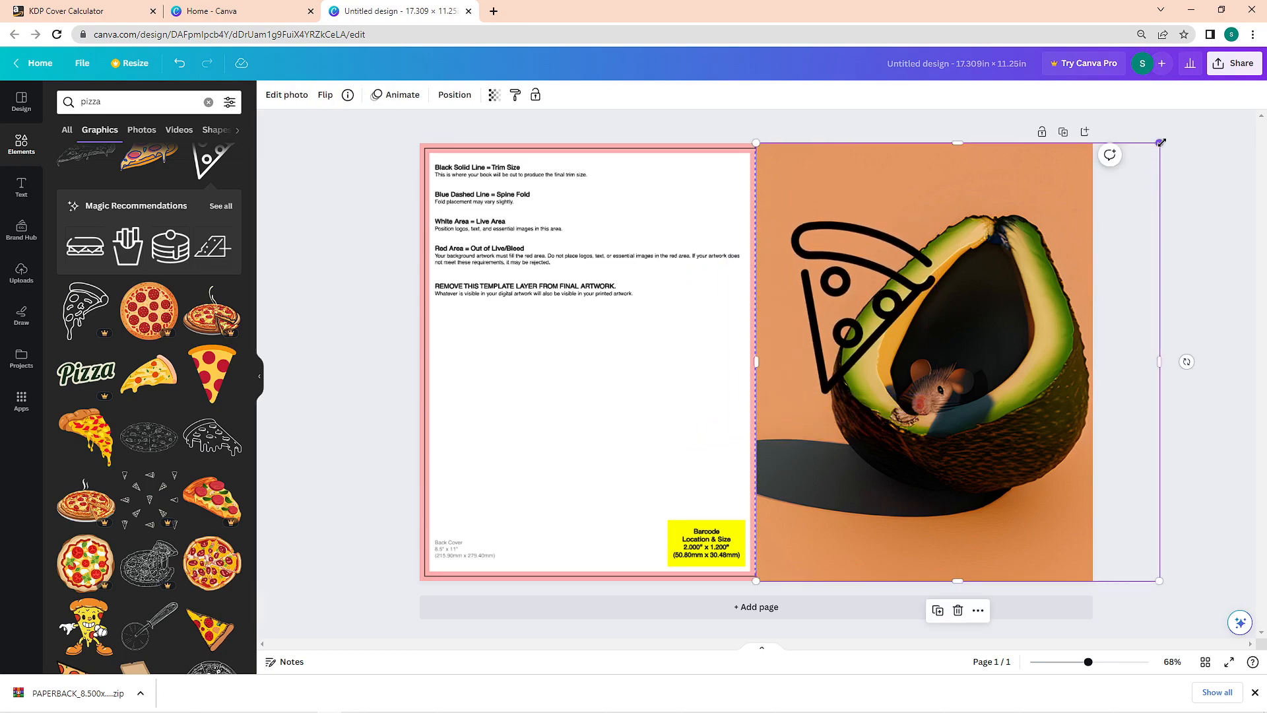
pyautogui.moveTo(1162, 142); pyautogui.dragTo(1133, 174)
pyautogui.moveTo(977, 258); pyautogui.dragTo(956, 257)
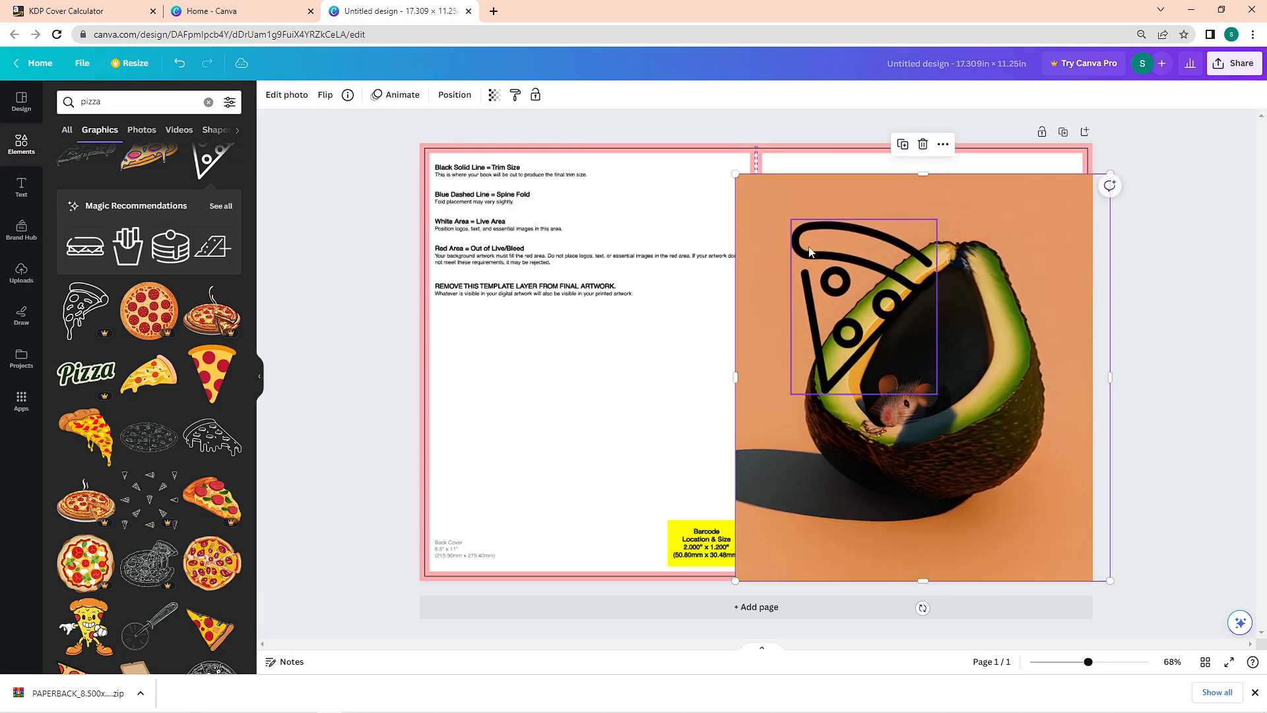
pyautogui.moveTo(735, 378); pyautogui.dragTo(759, 373)
pyautogui.moveTo(1112, 375); pyautogui.dragTo(1093, 374)
pyautogui.moveTo(925, 173); pyautogui.dragTo(922, 140)
pyautogui.click(21, 187)
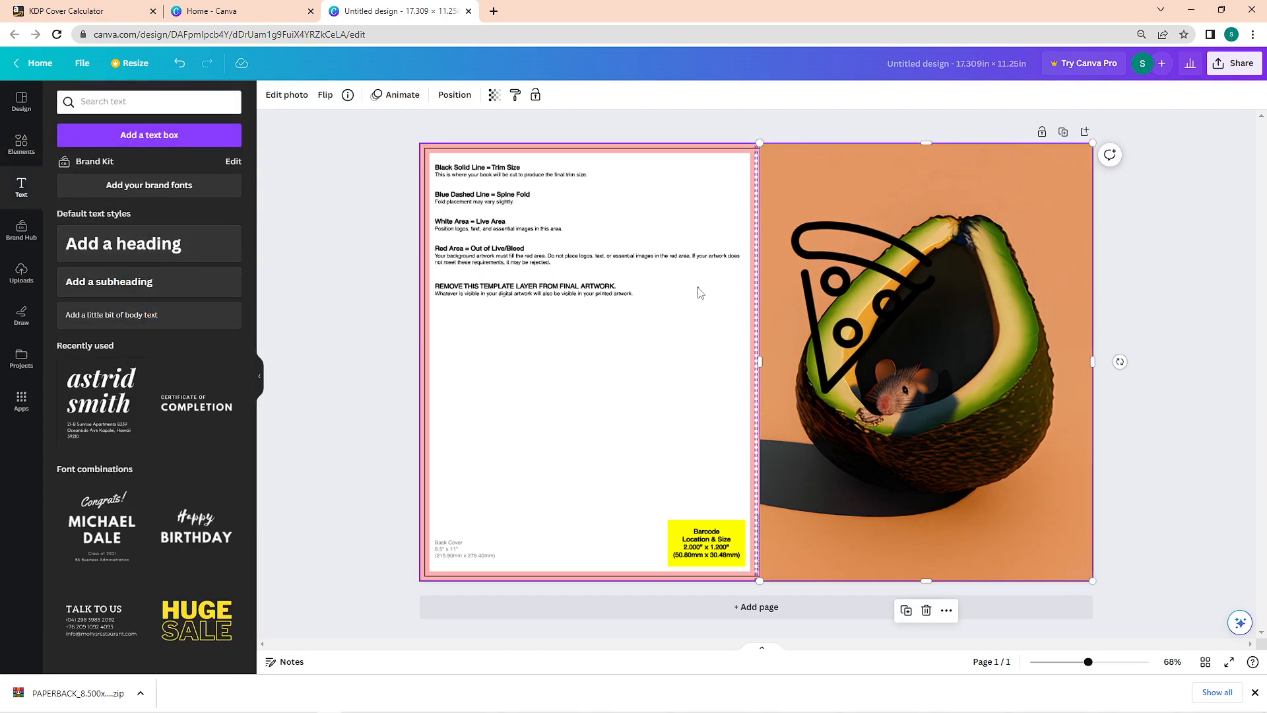
pyautogui.moveTo(878, 252); pyautogui.dragTo(866, 208)
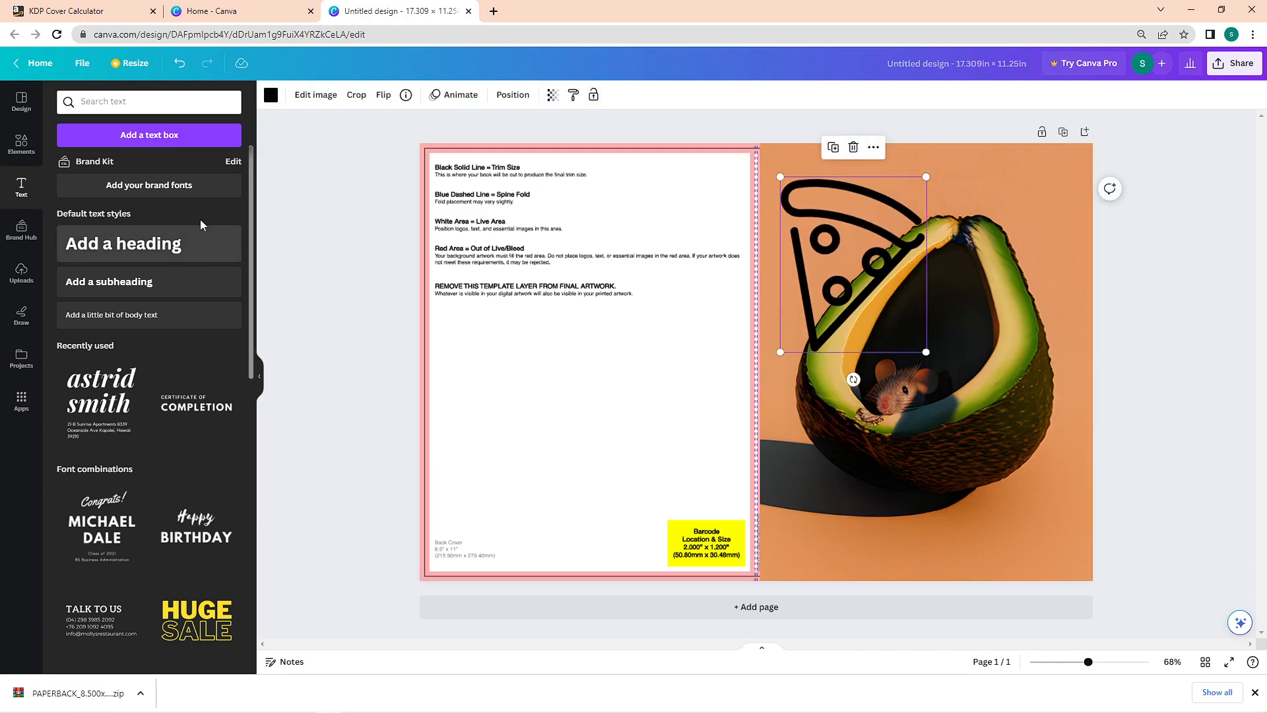
# Step: Add the heading "sample title" near the bottom of the front cover, widen its text box and set its font to Jonathan
pyautogui.click(155, 246)
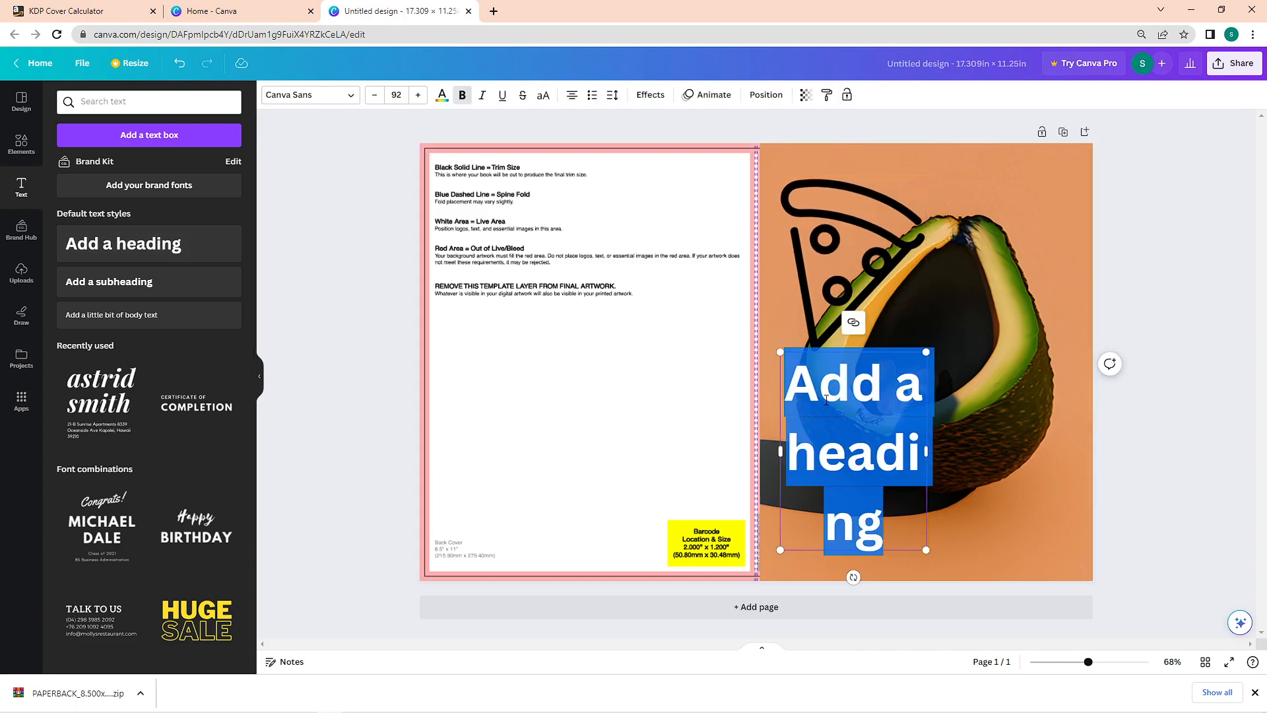
pyautogui.write('sample title')
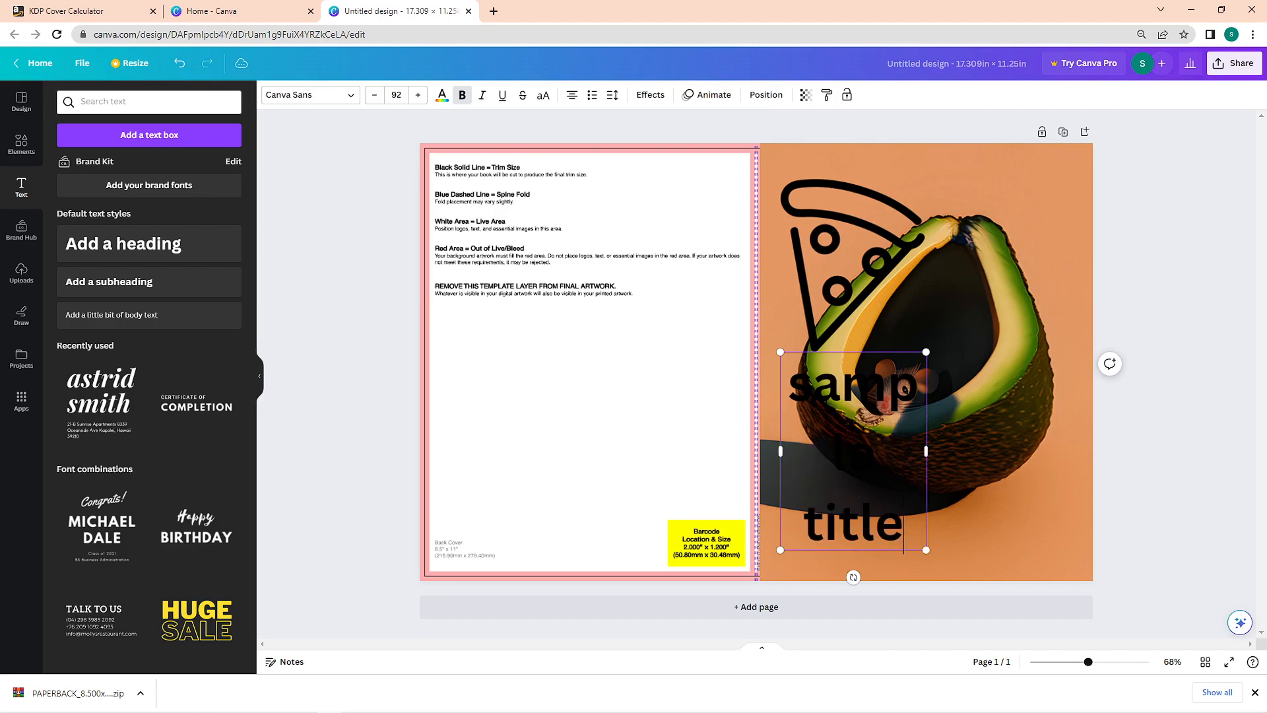
pyautogui.moveTo(928, 453); pyautogui.dragTo(1035, 445)
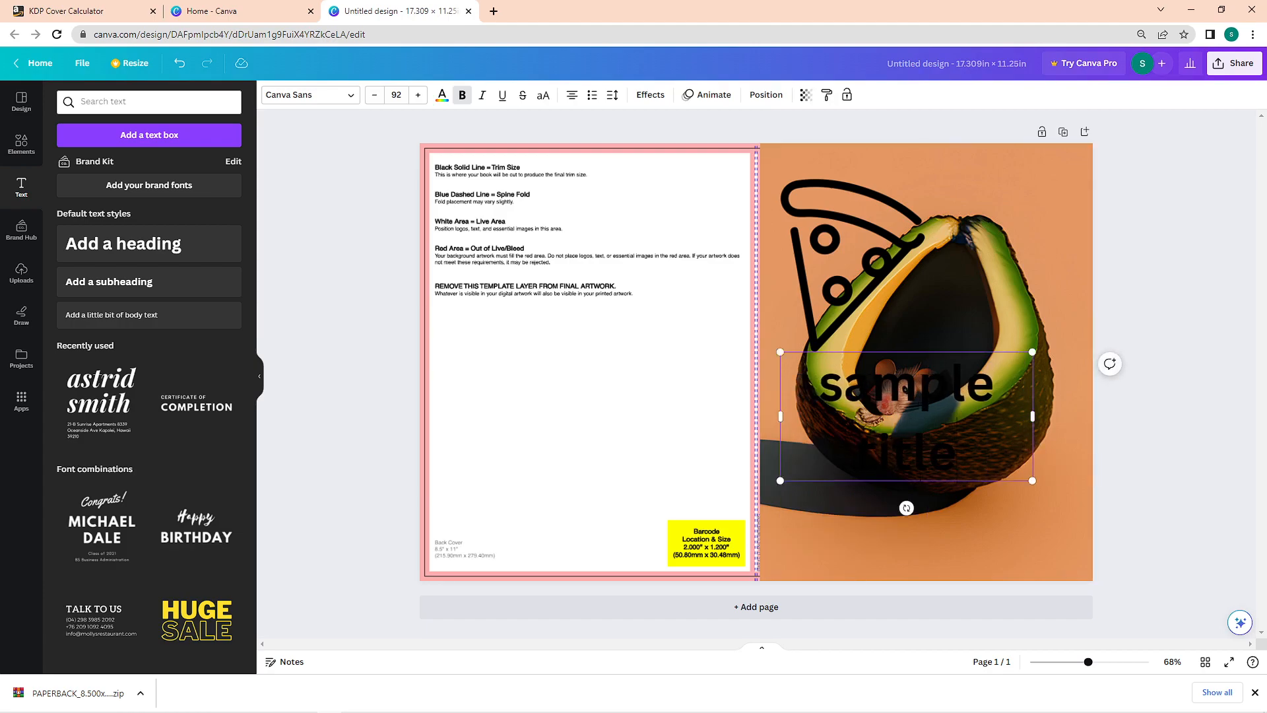
pyautogui.moveTo(919, 481); pyautogui.dragTo(936, 608)
pyautogui.click(922, 533)
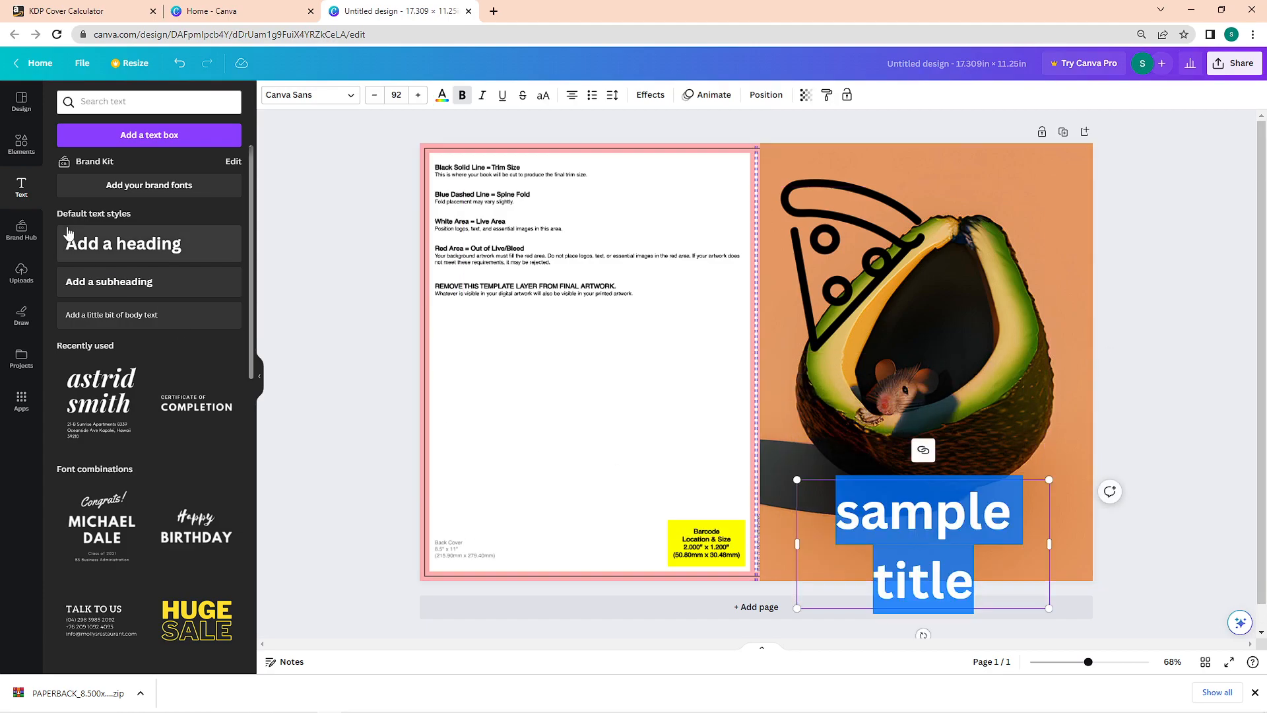
pyautogui.click(344, 97)
pyautogui.click(91, 279)
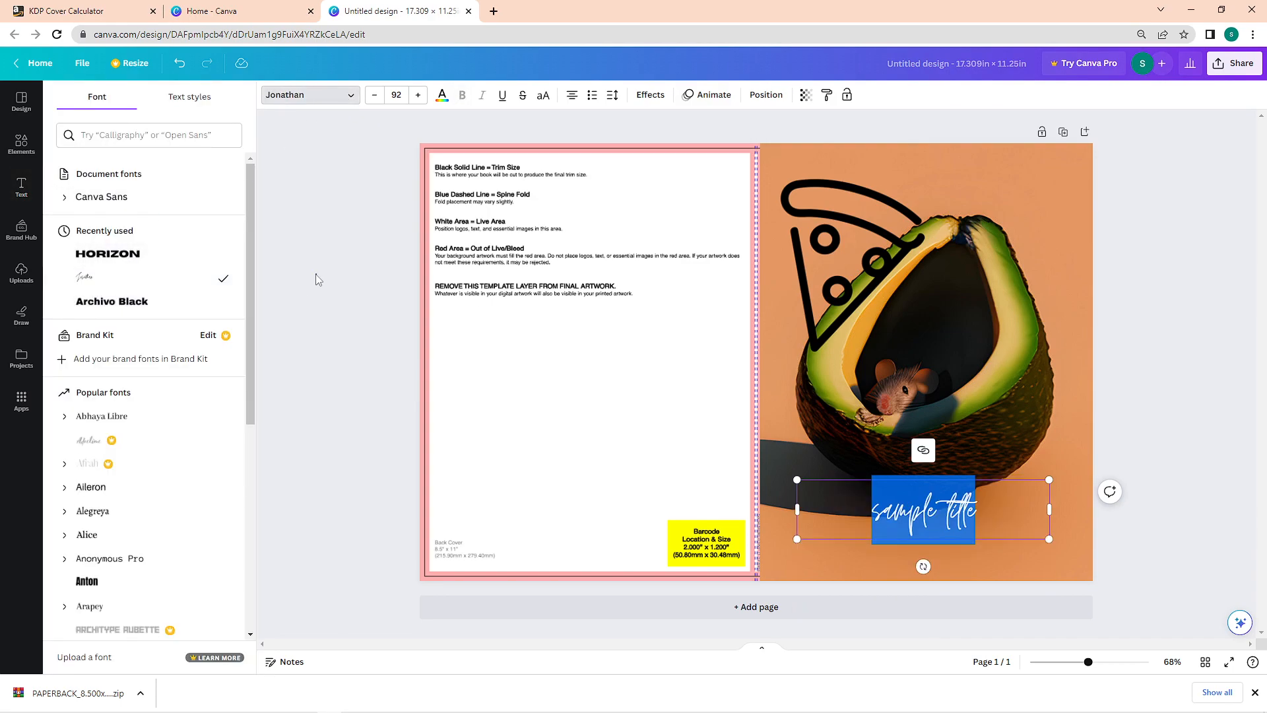
# Step: Insert the italic serif name-and-address text combination, replace its name with "Sample", and widen and place it at the front cover's bottom
pyautogui.press('Escape')
pyautogui.scroll(-7, 148, 413)
pyautogui.scroll(-10, 152, 415)
pyautogui.scroll(1, 161, 422)
pyautogui.scroll(15, 164, 426)
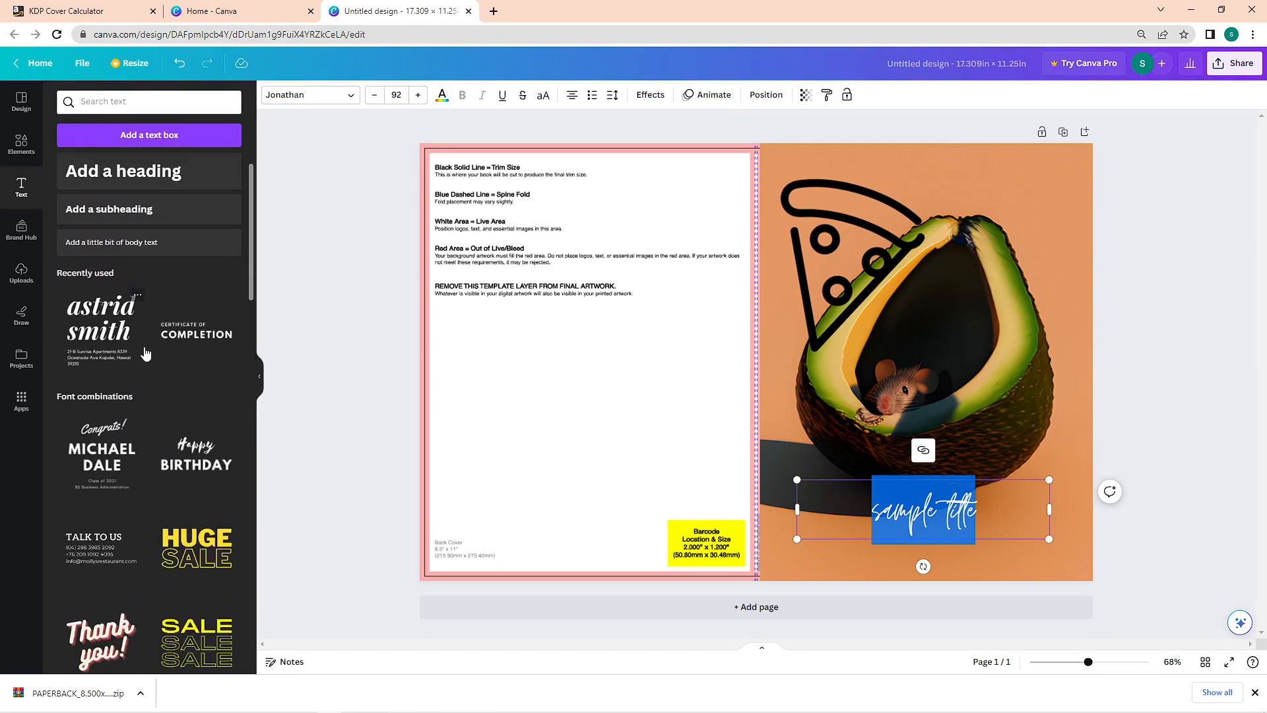
pyautogui.click(100, 326)
pyautogui.doubleClick(760, 332)
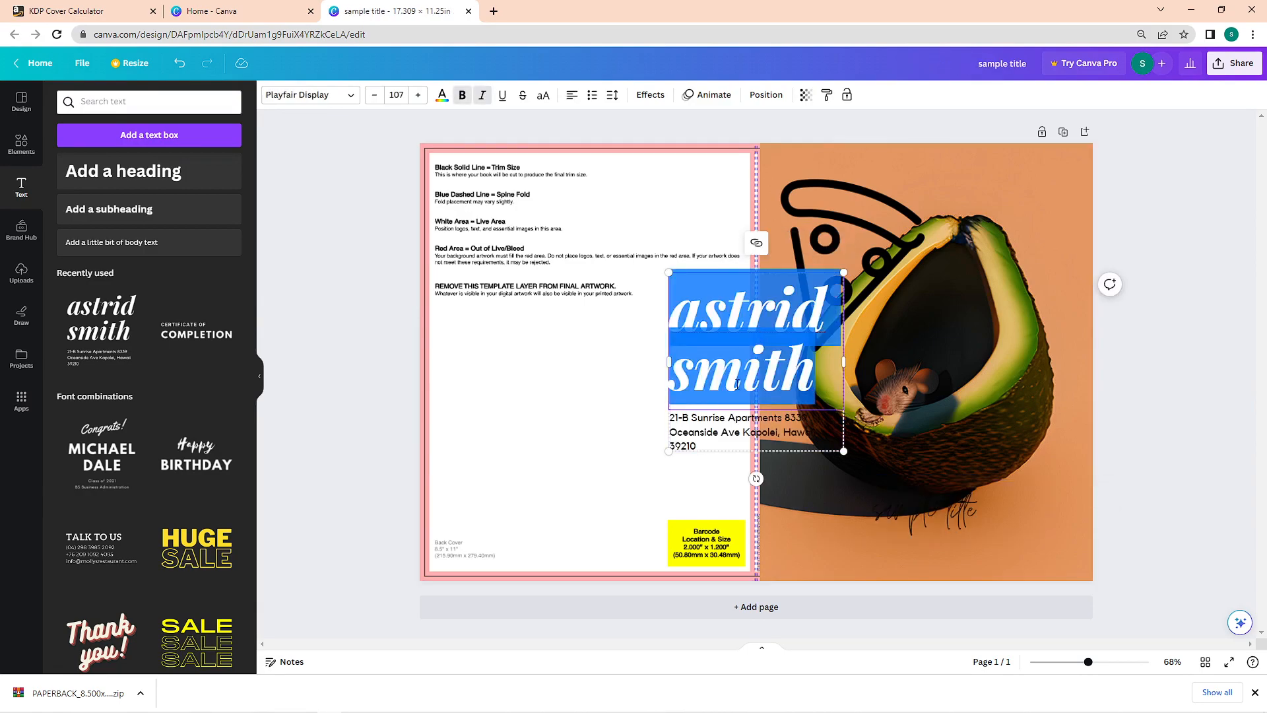
pyautogui.write('Sample')
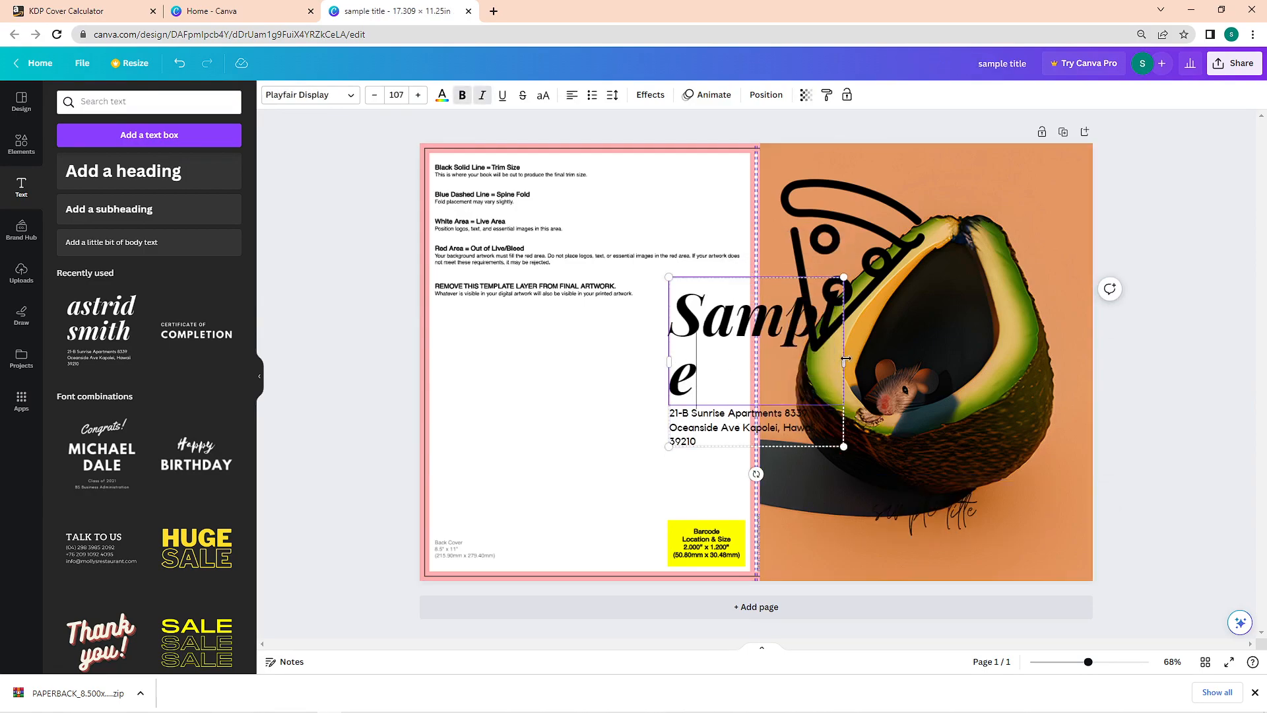
pyautogui.moveTo(844, 361); pyautogui.dragTo(994, 362)
pyautogui.moveTo(784, 365); pyautogui.dragTo(925, 519)
pyautogui.click(21, 229)
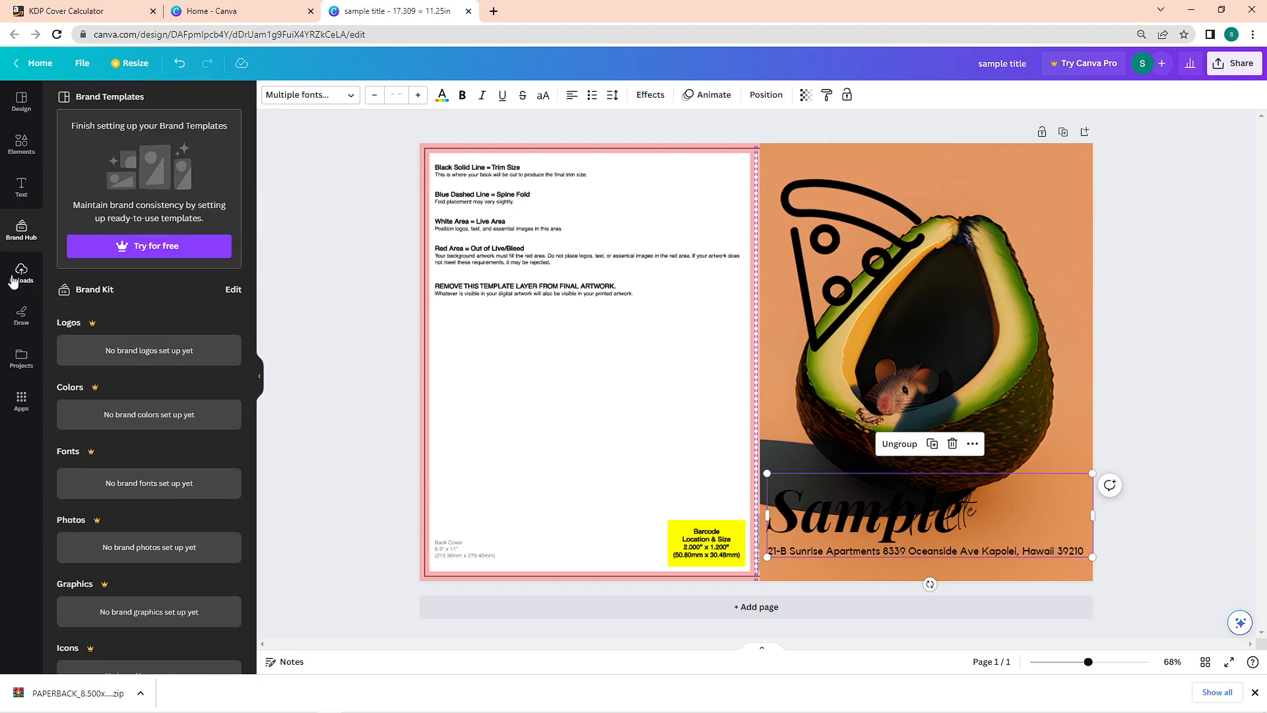
pyautogui.click(21, 272)
pyautogui.scroll(3, 198, 482)
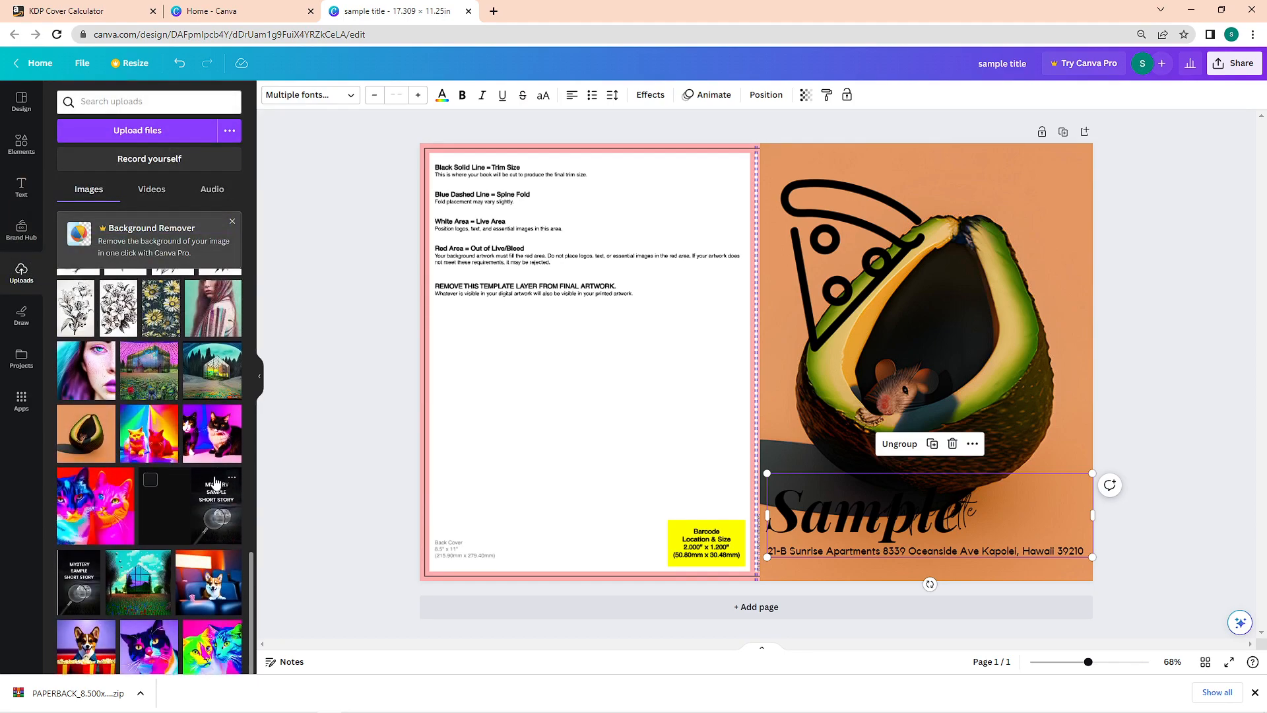
pyautogui.scroll(-3, 176, 488)
pyautogui.scroll(-2, 173, 492)
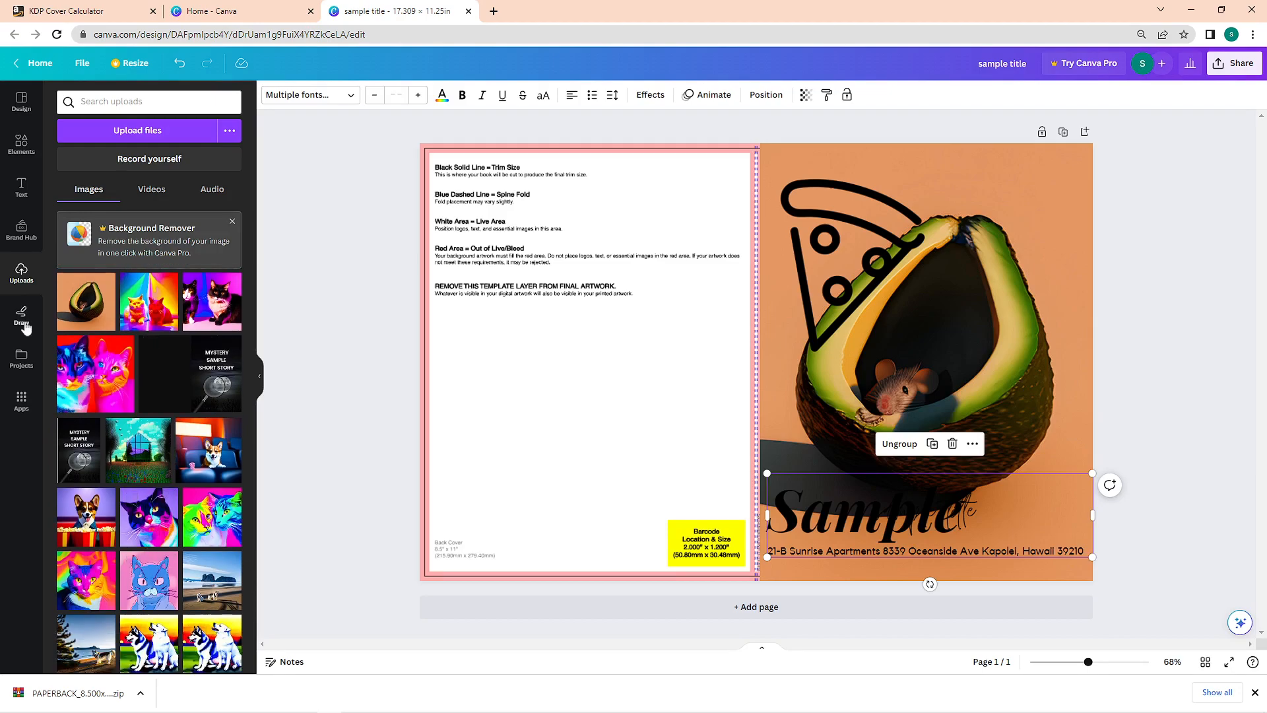
pyautogui.click(100, 135)
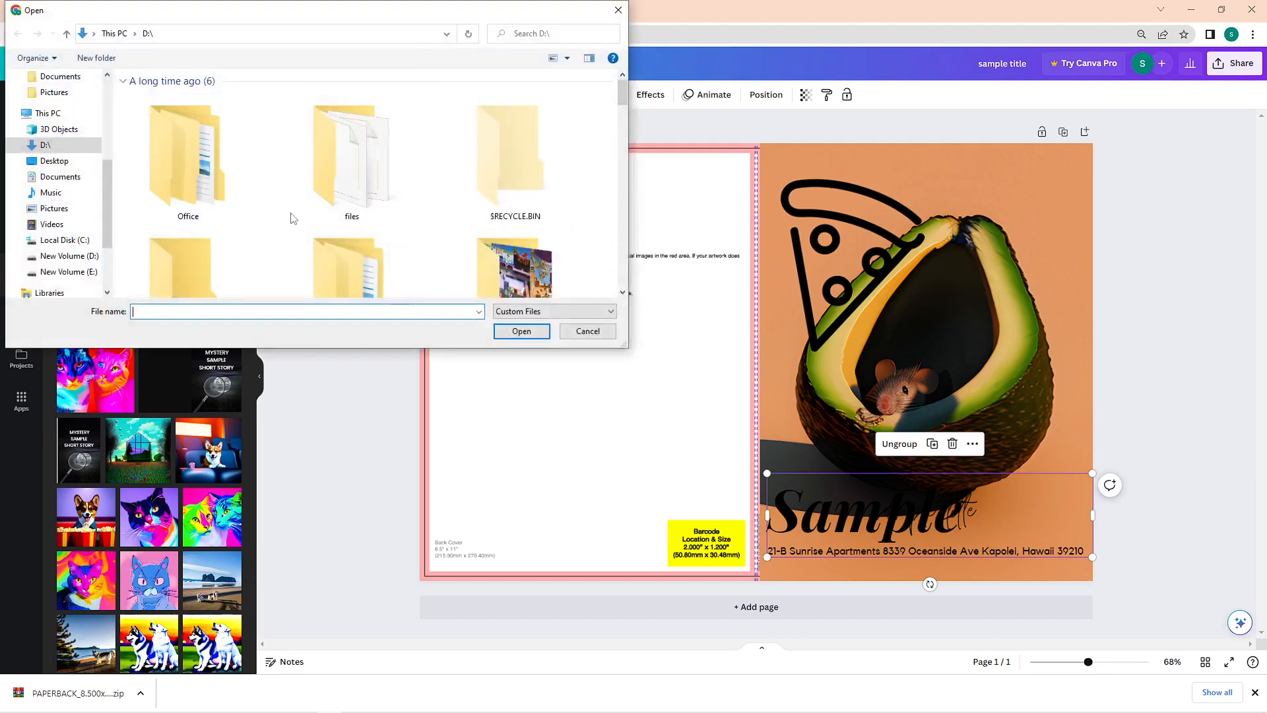
pyautogui.scroll(-10, 391, 198)
pyautogui.scroll(-3, 285, 198)
pyautogui.click(85, 241)
pyautogui.click(66, 256)
pyautogui.scroll(-5, 254, 219)
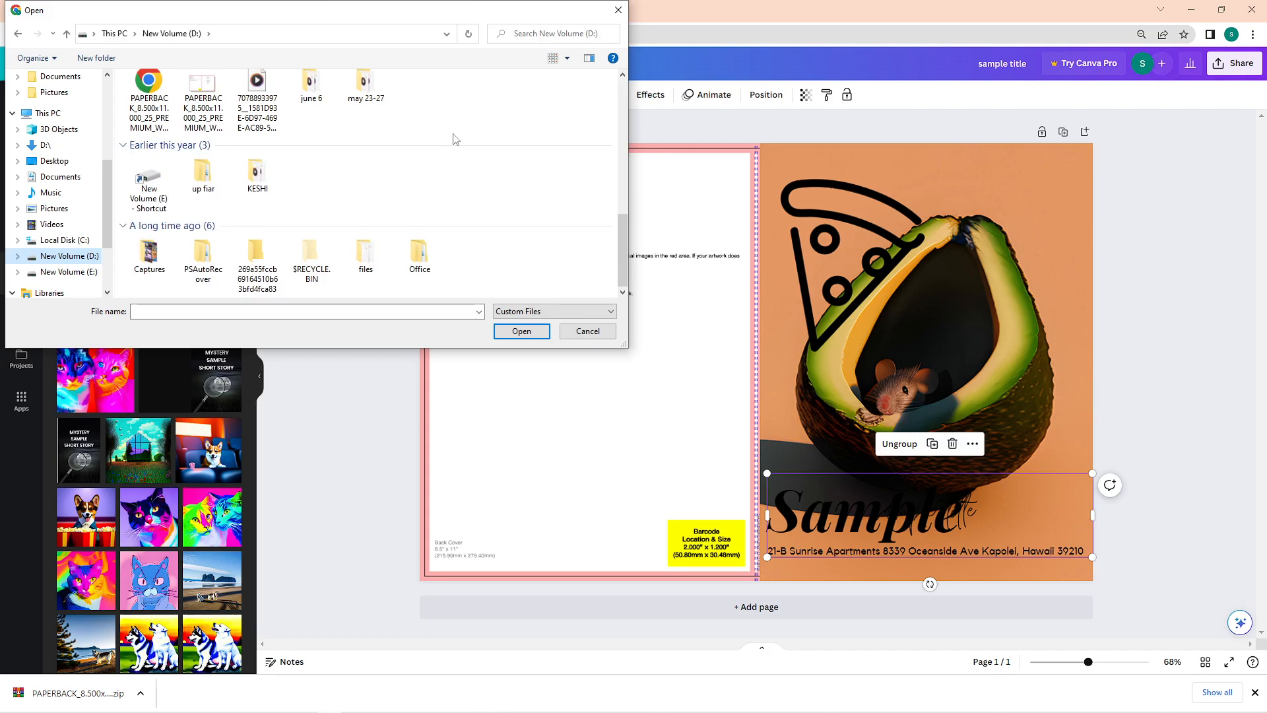
pyautogui.click(618, 12)
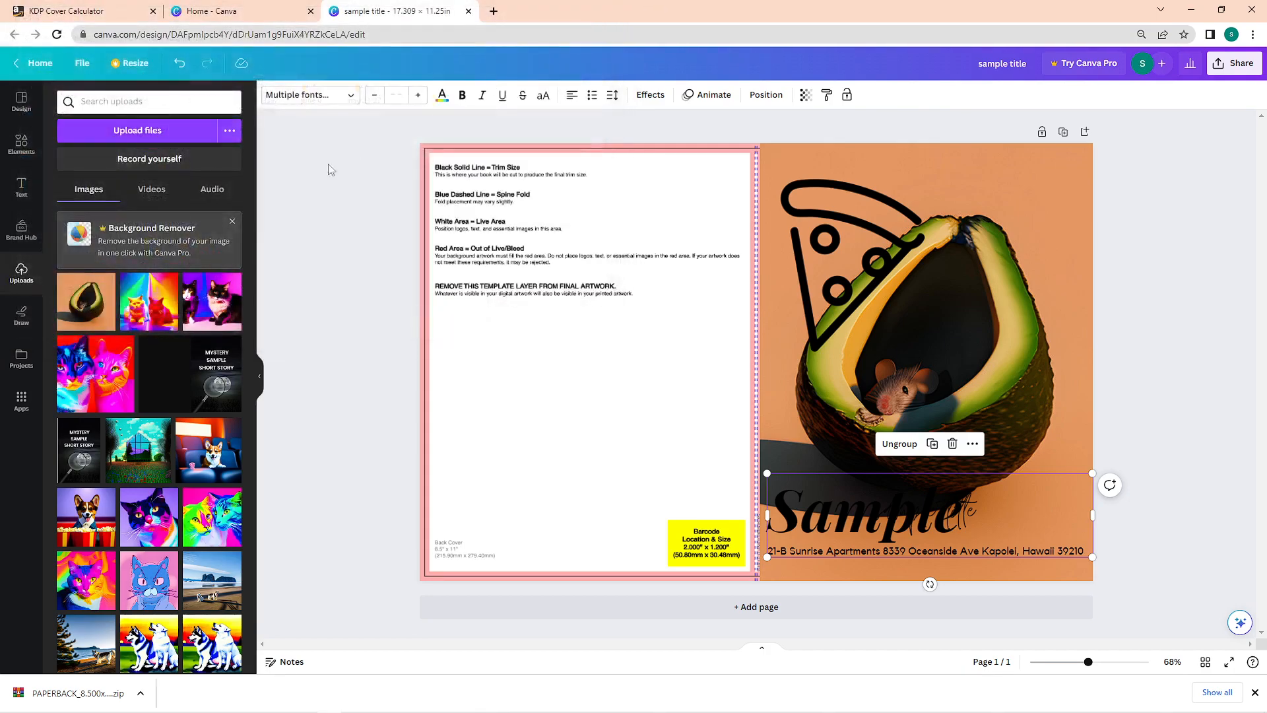
pyautogui.click(21, 315)
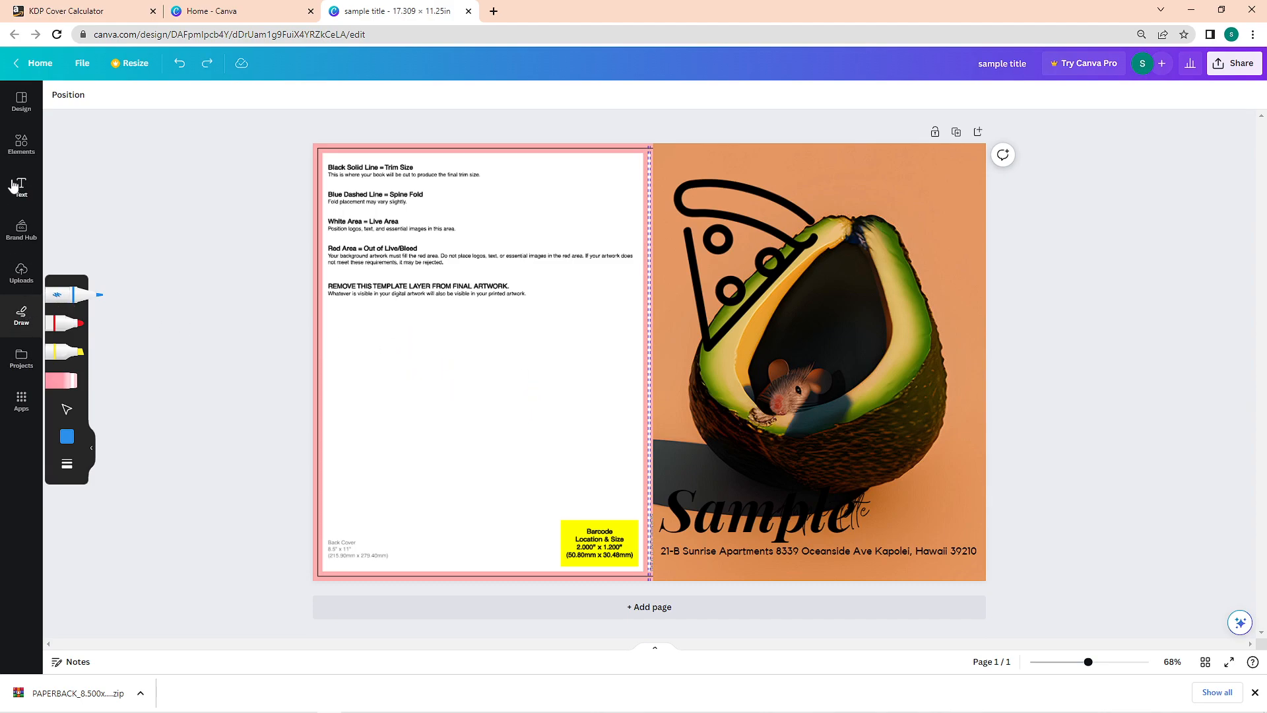
# Step: Search the elements for a rectangle graphic
pyautogui.click(22, 143)
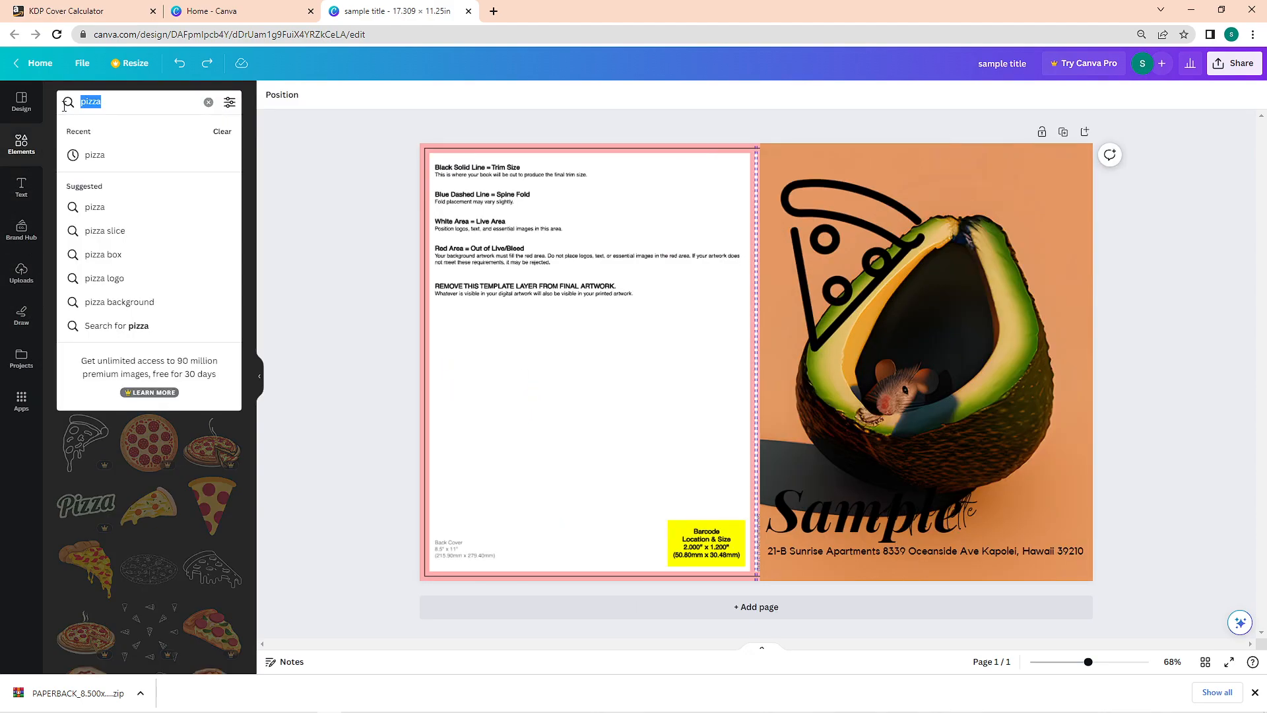
pyautogui.write('recatngle')
pyautogui.press('Return')
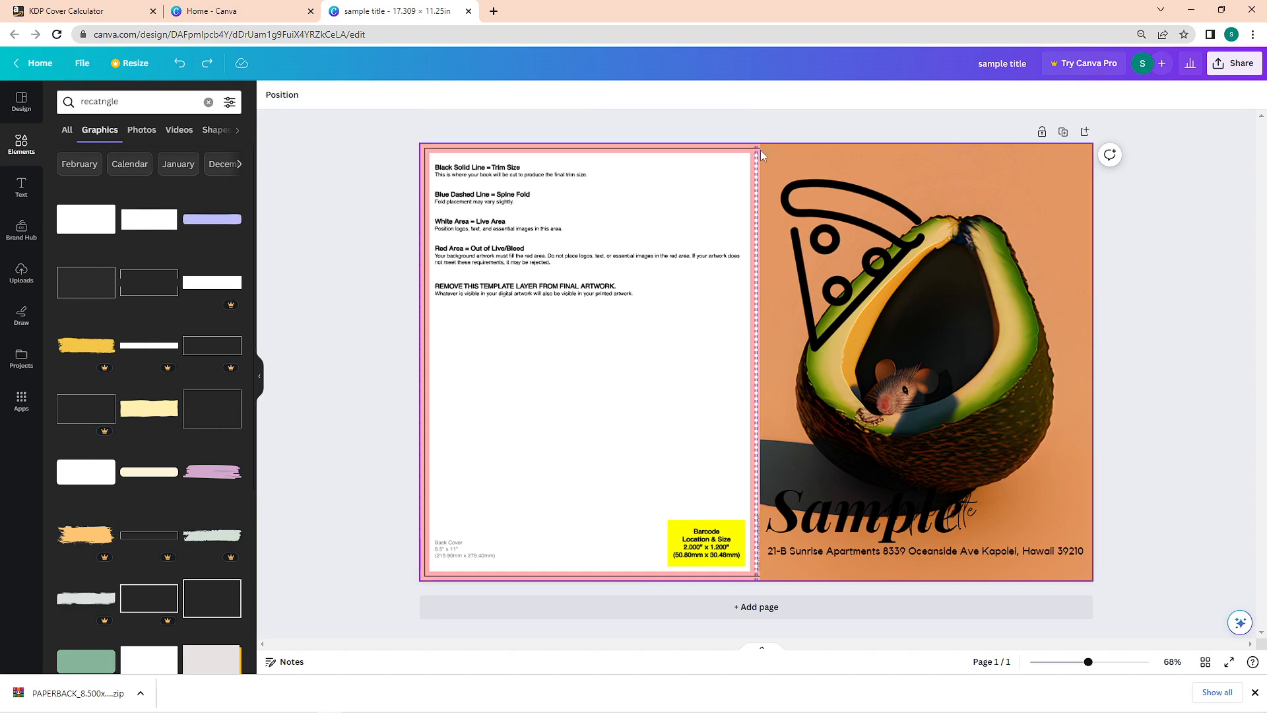
# Step: Move the KDP cover template image above all other layers
pyautogui.click(718, 163)
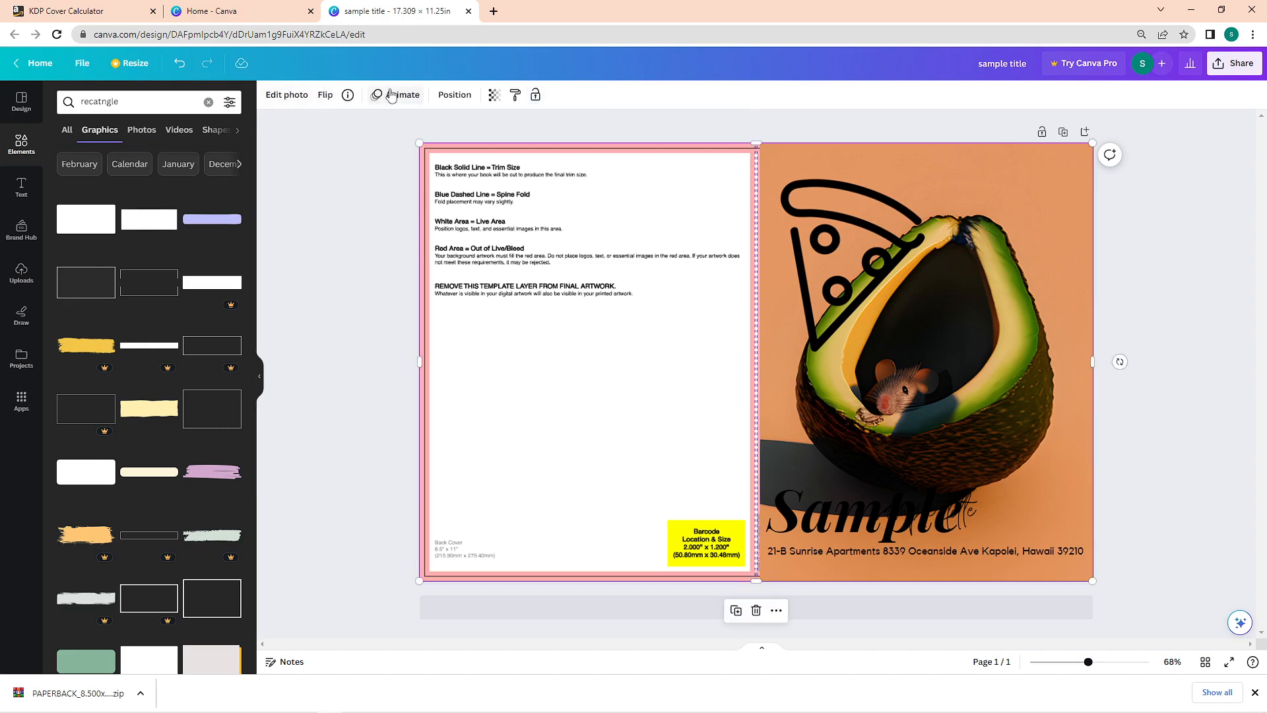
pyautogui.click(447, 99)
pyautogui.click(194, 99)
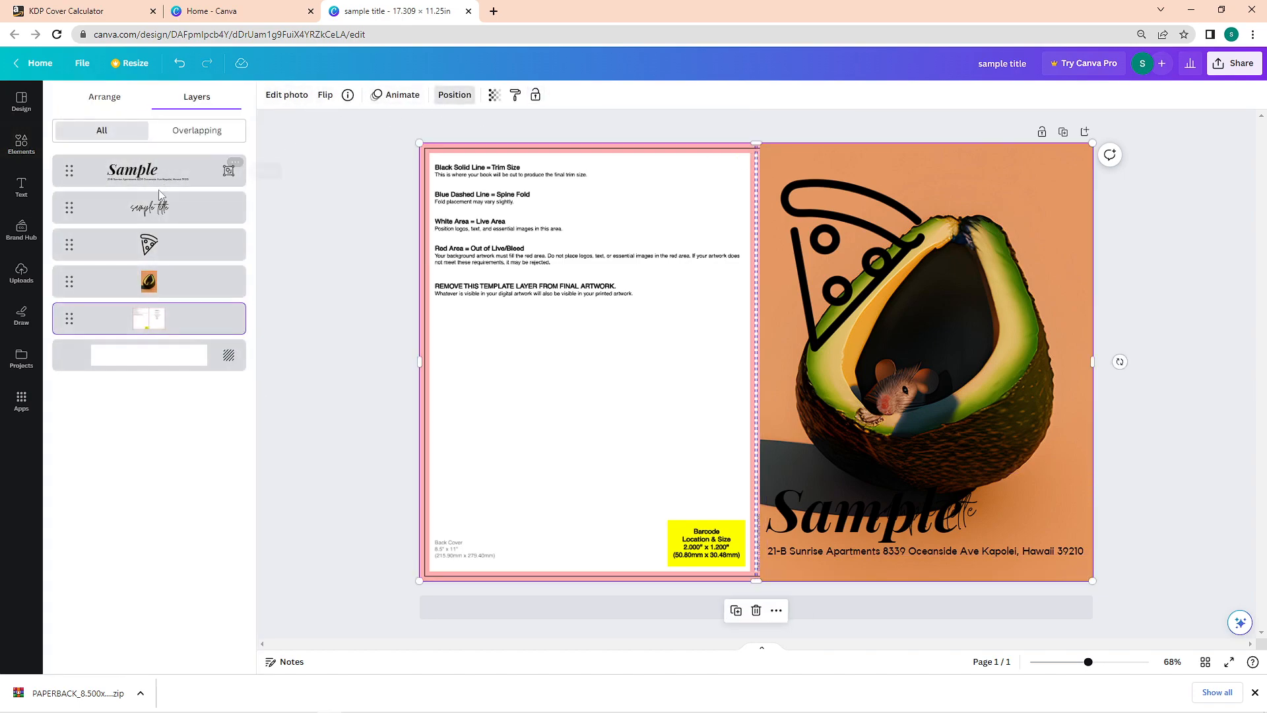
pyautogui.moveTo(172, 314); pyautogui.dragTo(190, 156)
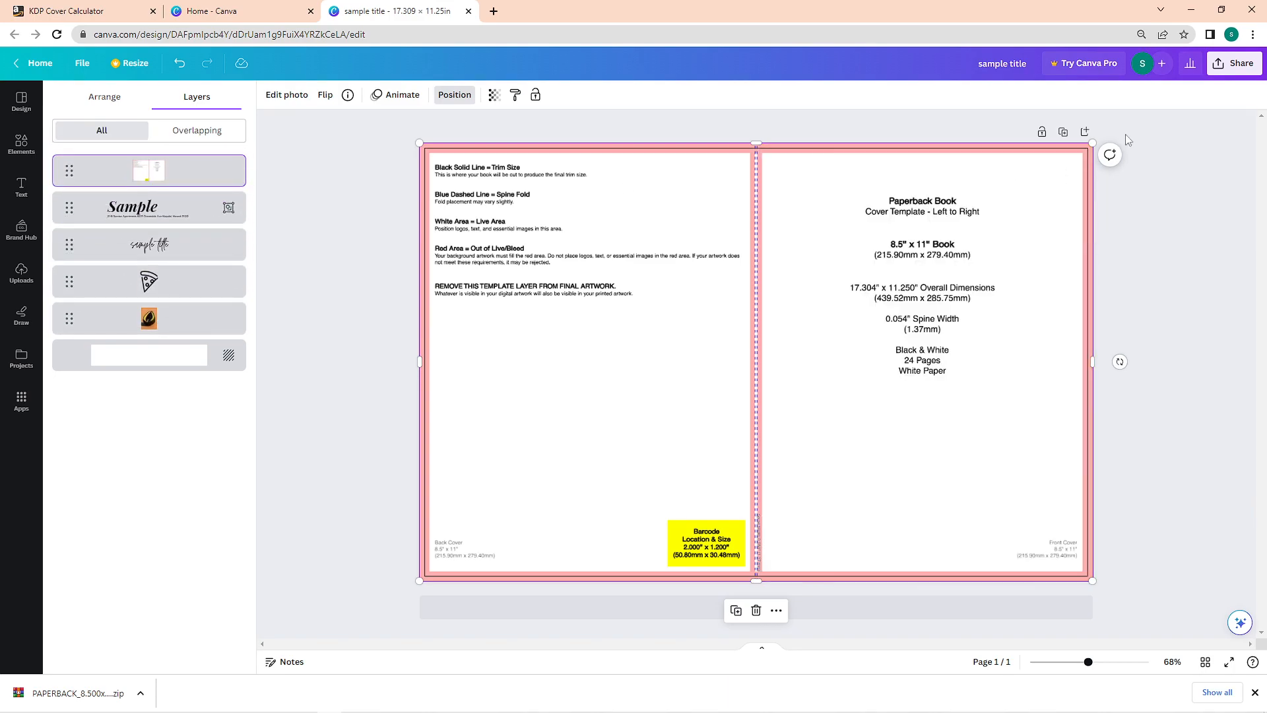
# Step: Set the template image's transparency to 39 and lock it in place
pyautogui.click(494, 96)
pyautogui.moveTo(494, 143); pyautogui.dragTo(425, 142)
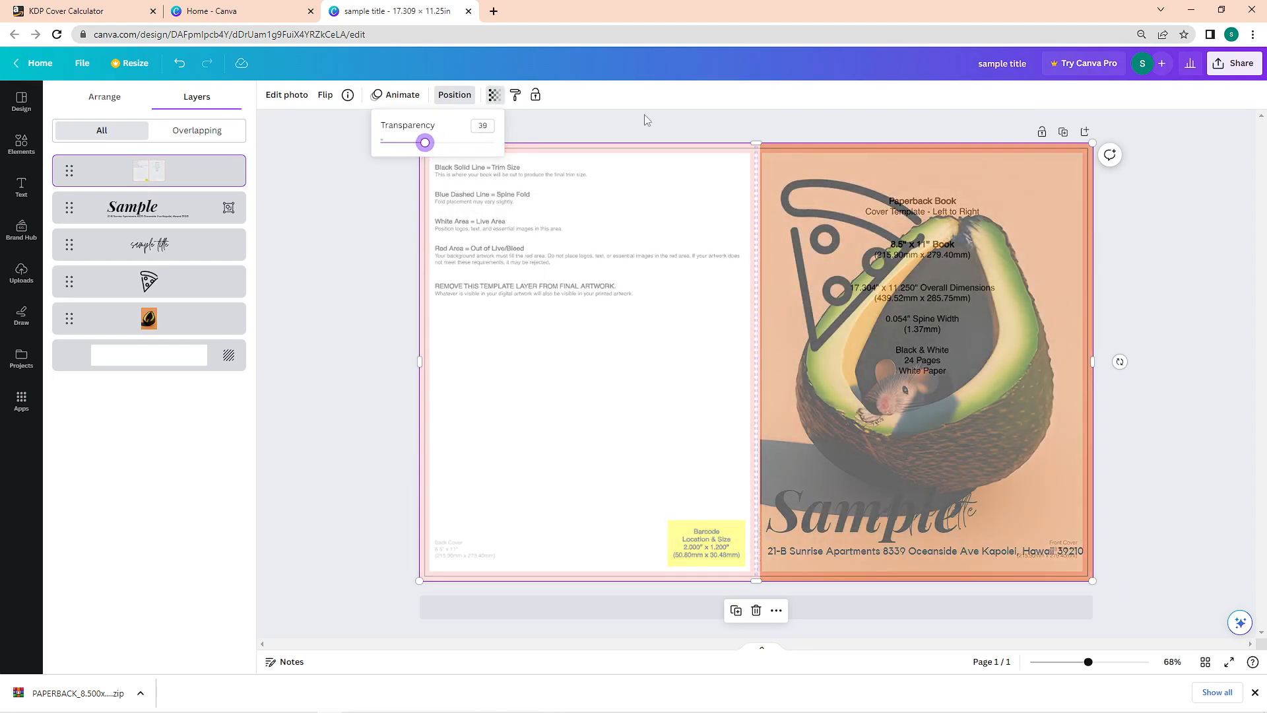
pyautogui.click(598, 116)
pyautogui.click(536, 96)
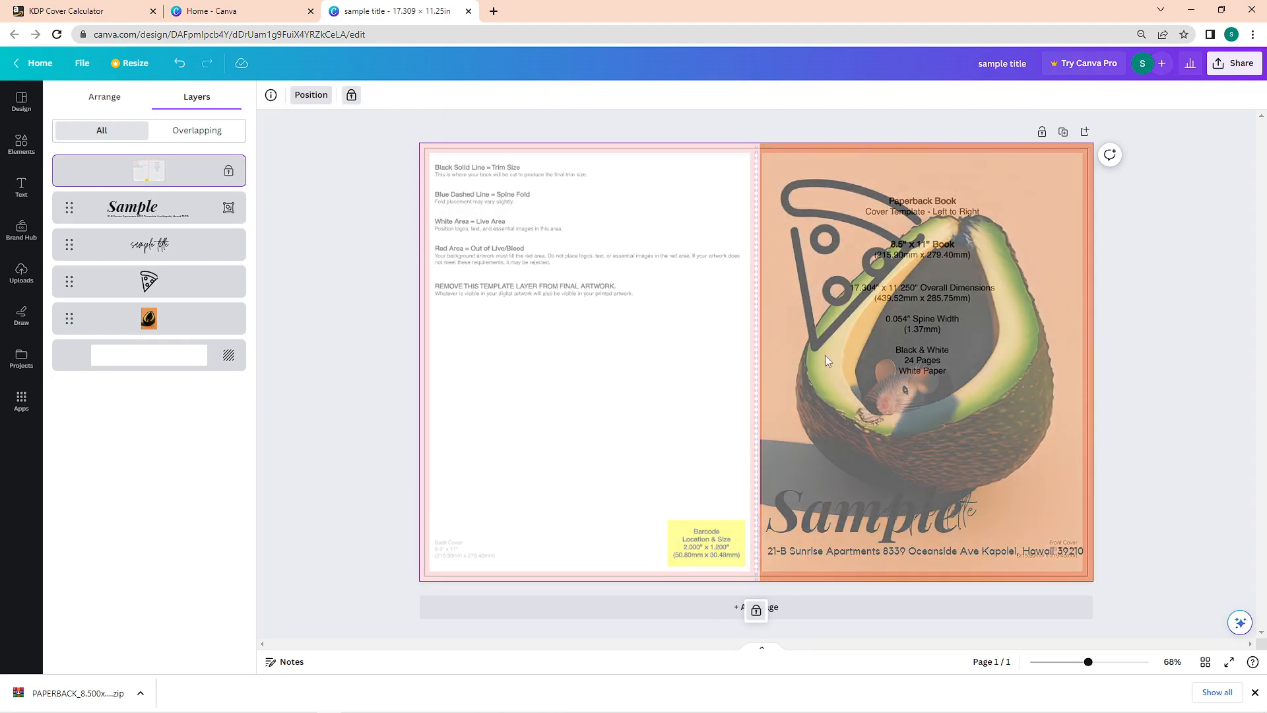
# Step: Add a rounded square from the shapes and align it with the back cover's upper outer corner
pyautogui.click(153, 321)
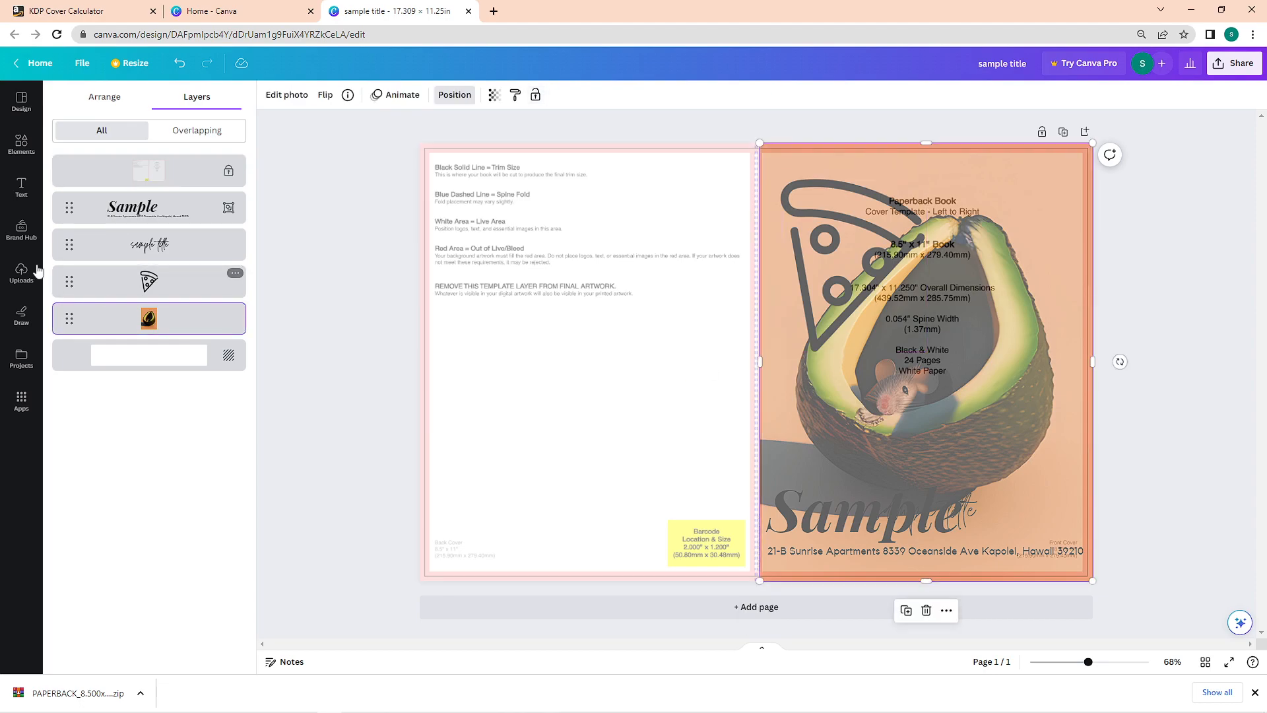
pyautogui.click(22, 159)
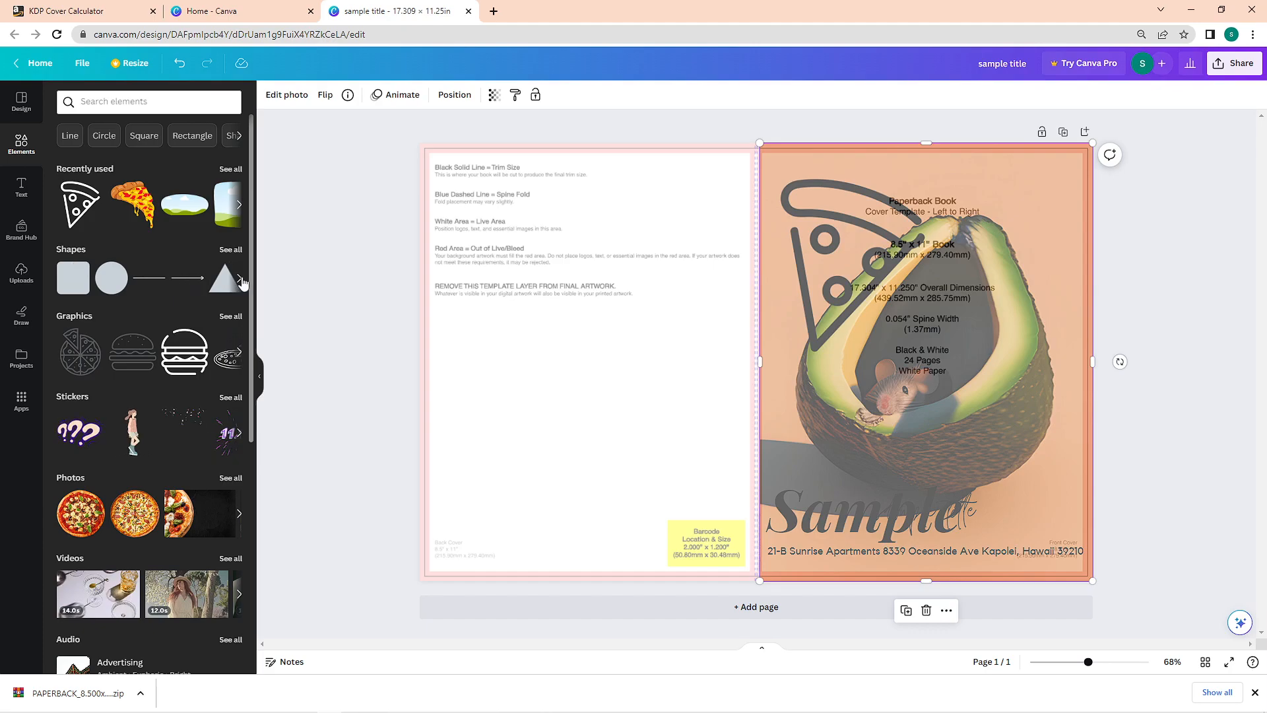
pyautogui.click(230, 250)
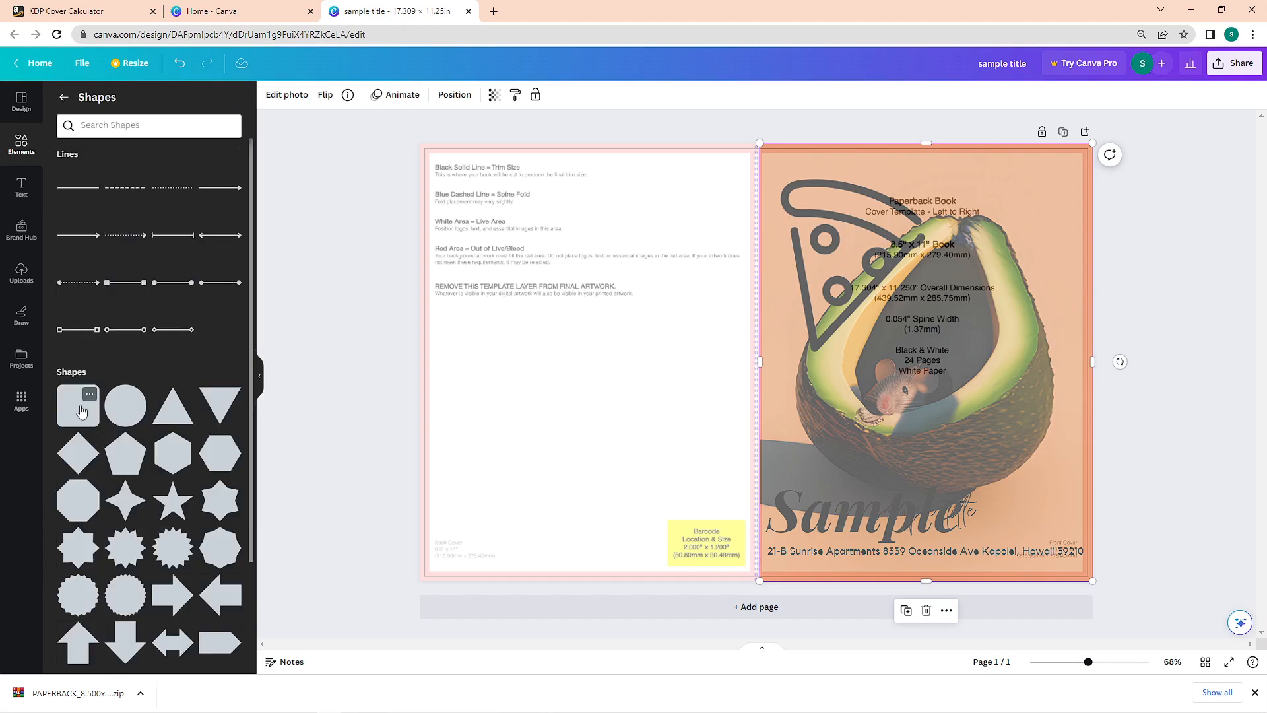
pyautogui.click(76, 430)
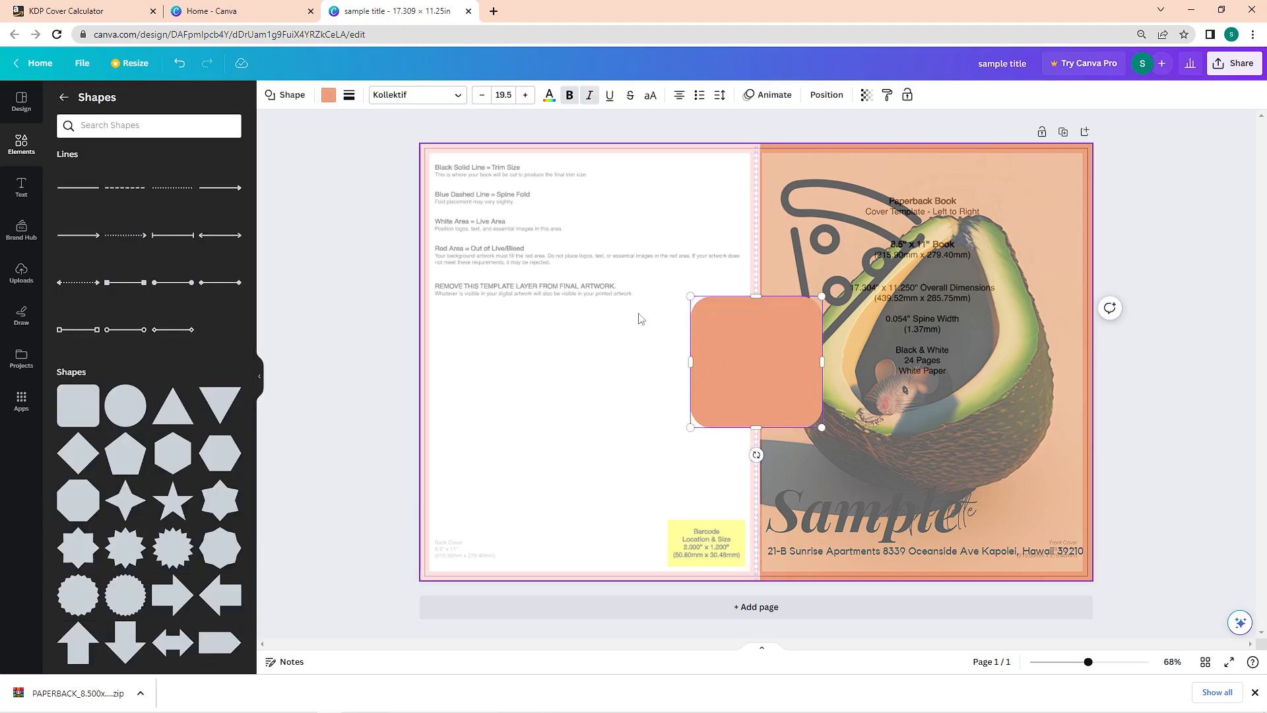
pyautogui.moveTo(761, 406); pyautogui.dragTo(489, 253)
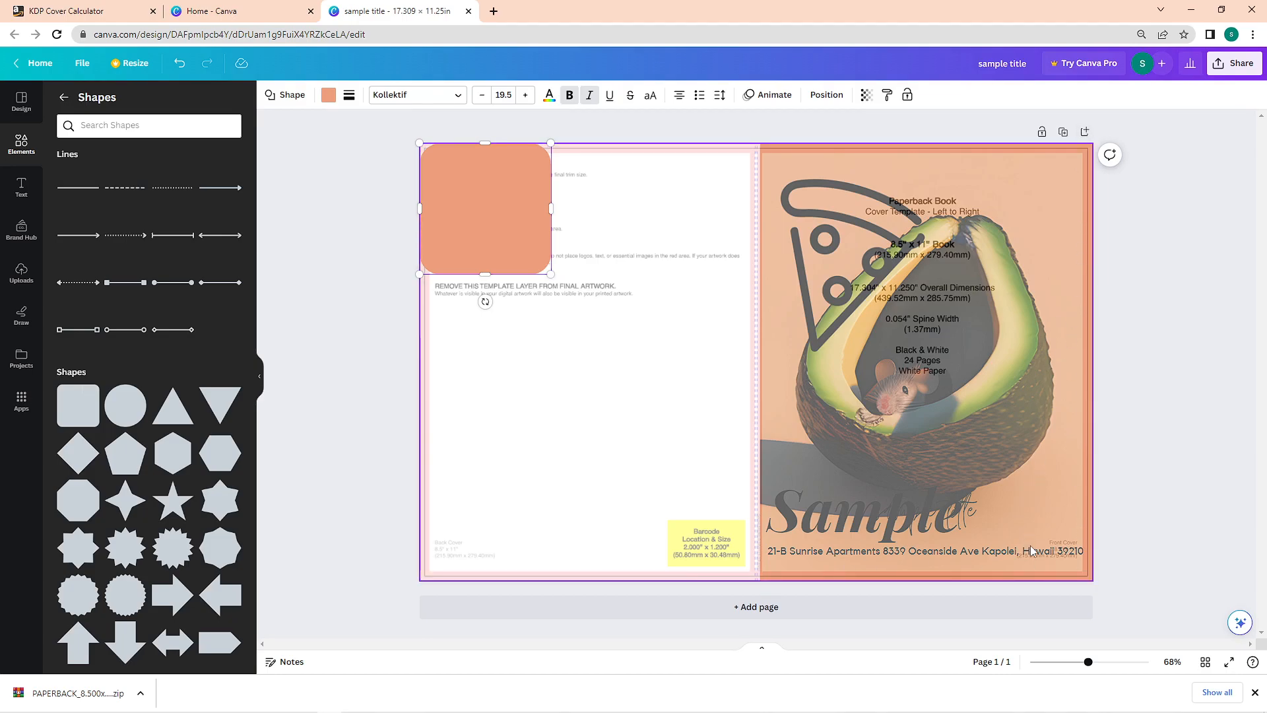
# Step: Stretch the rounded square over the whole back cover and spine, keeping its layer beneath the template
pyautogui.click(1087, 549)
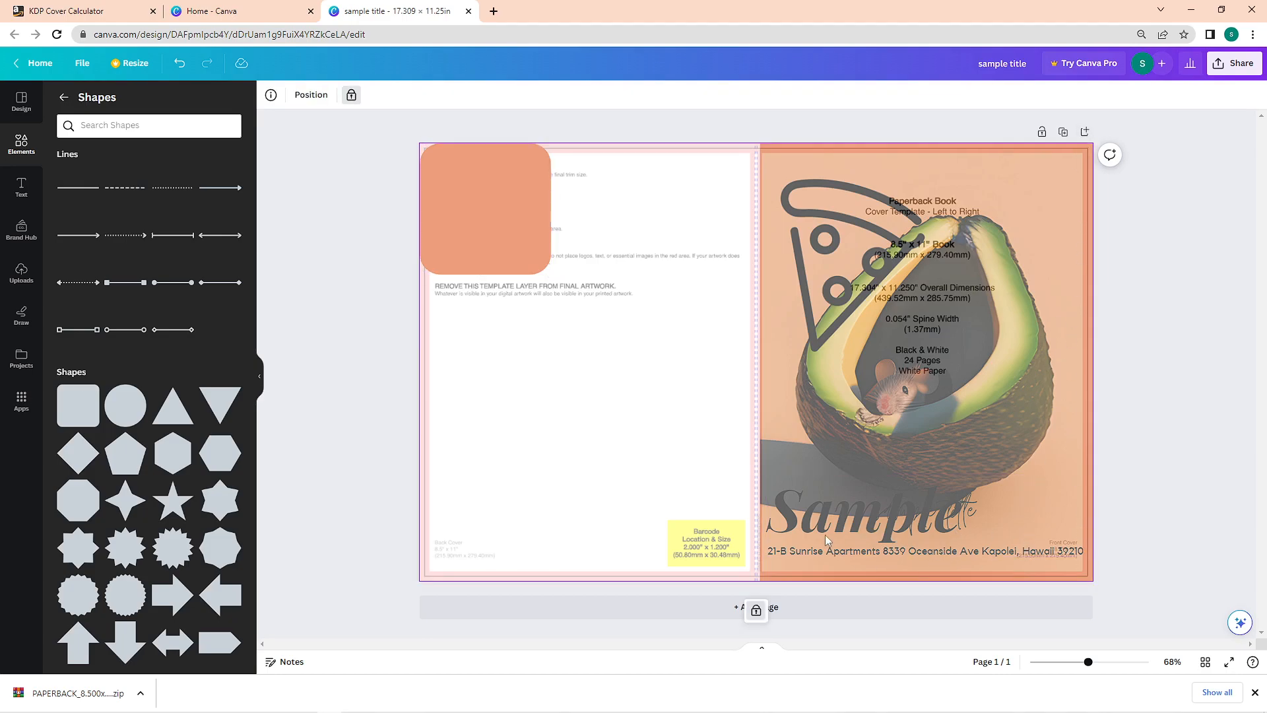
pyautogui.click(780, 547)
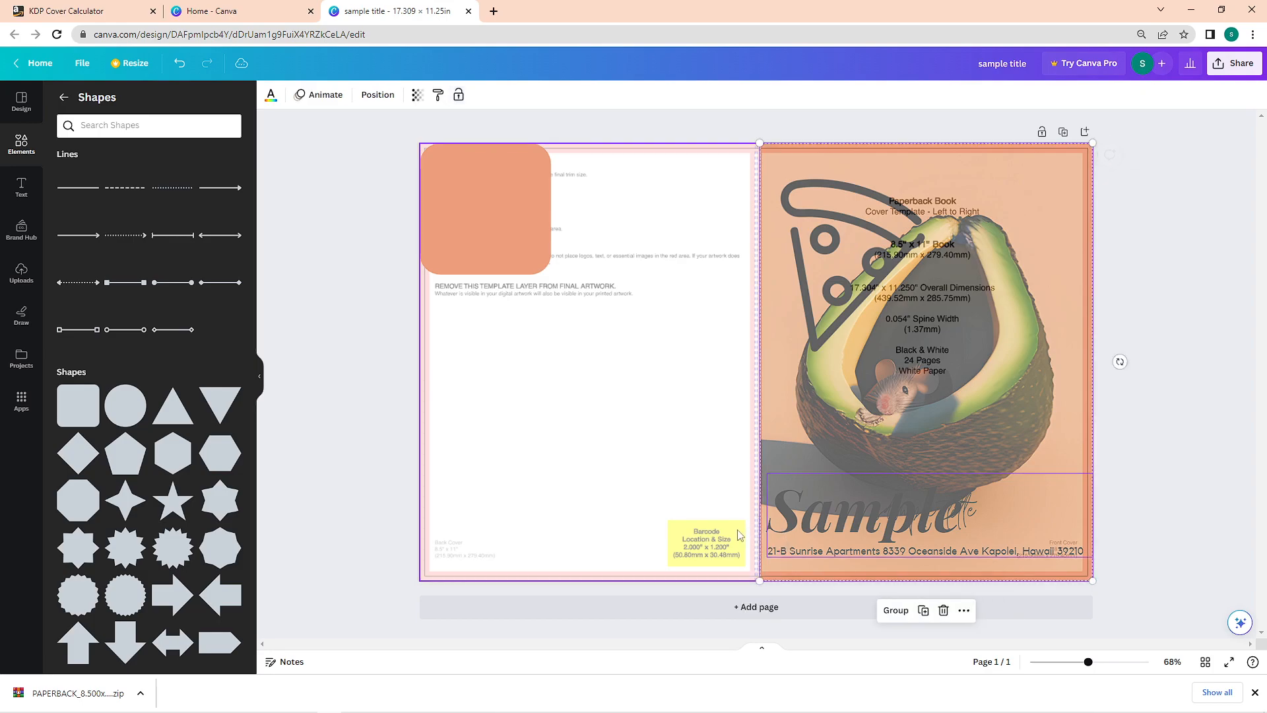
pyautogui.click(520, 267)
pyautogui.moveTo(554, 274); pyautogui.dragTo(759, 581)
pyautogui.click(824, 96)
pyautogui.moveTo(189, 176); pyautogui.dragTo(179, 211)
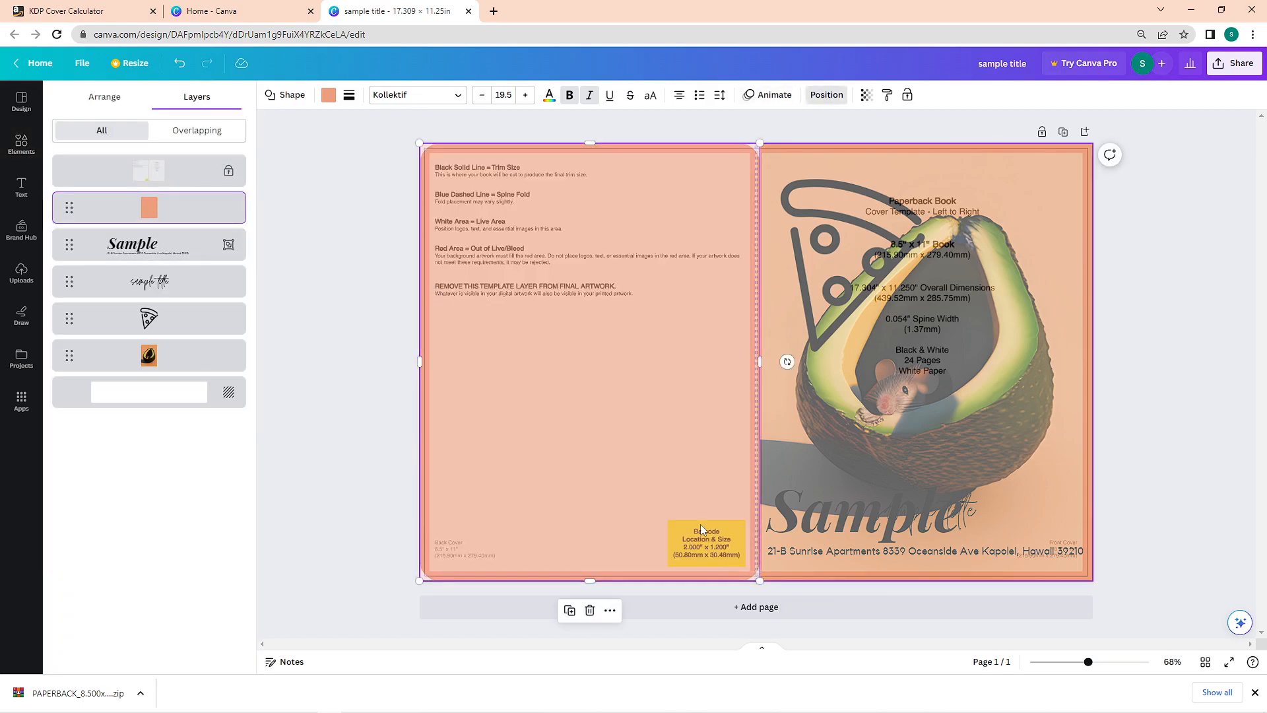
# Step: Enlarge the back cover shape beyond the page edges and slightly past the spine so its rounded corners are hidden
pyautogui.moveTo(760, 580); pyautogui.dragTo(775, 593)
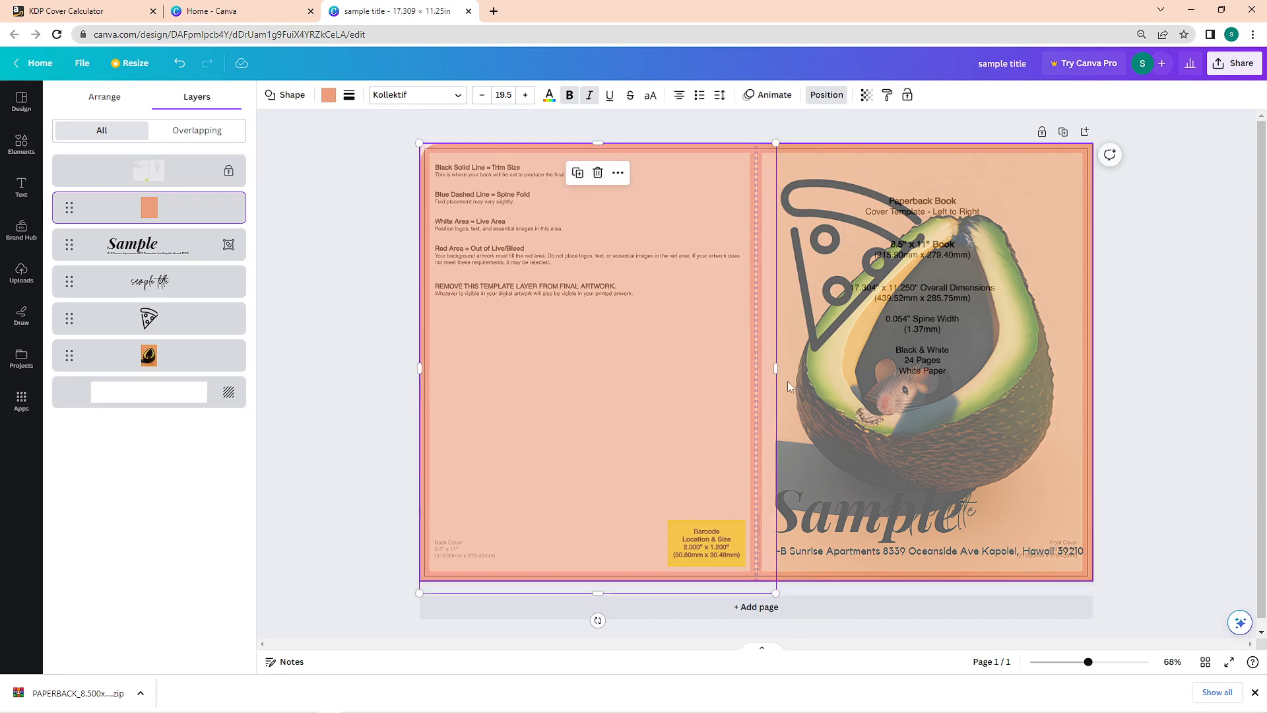
pyautogui.moveTo(776, 367)
pyautogui.mouseDown()
pyautogui.moveTo(759, 366)
pyautogui.moveTo(772, 366)
pyautogui.mouseUp()
pyautogui.moveTo(772, 142); pyautogui.dragTo(772, 130)
pyautogui.moveTo(416, 128); pyautogui.dragTo(406, 124)
pyautogui.click(302, 234)
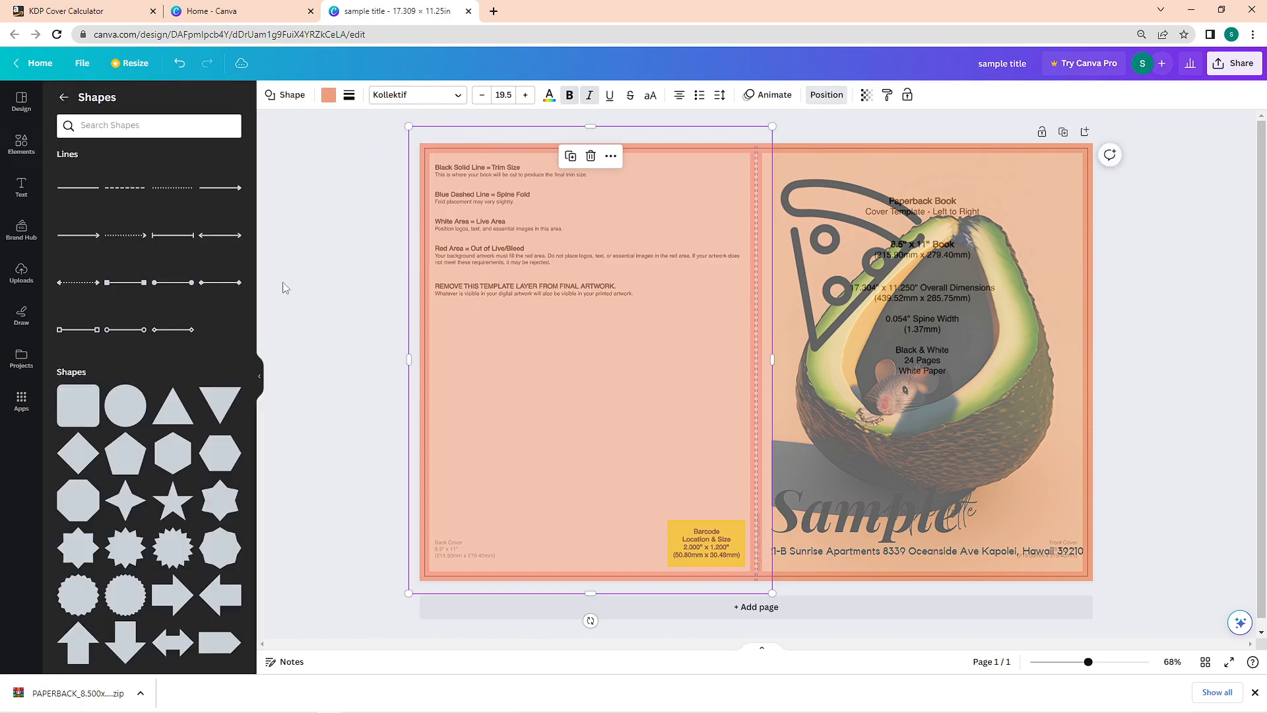
# Step: Add a second rounded square and resize it to about 2.2 by 1.4 in over the template's barcode area
pyautogui.click(83, 420)
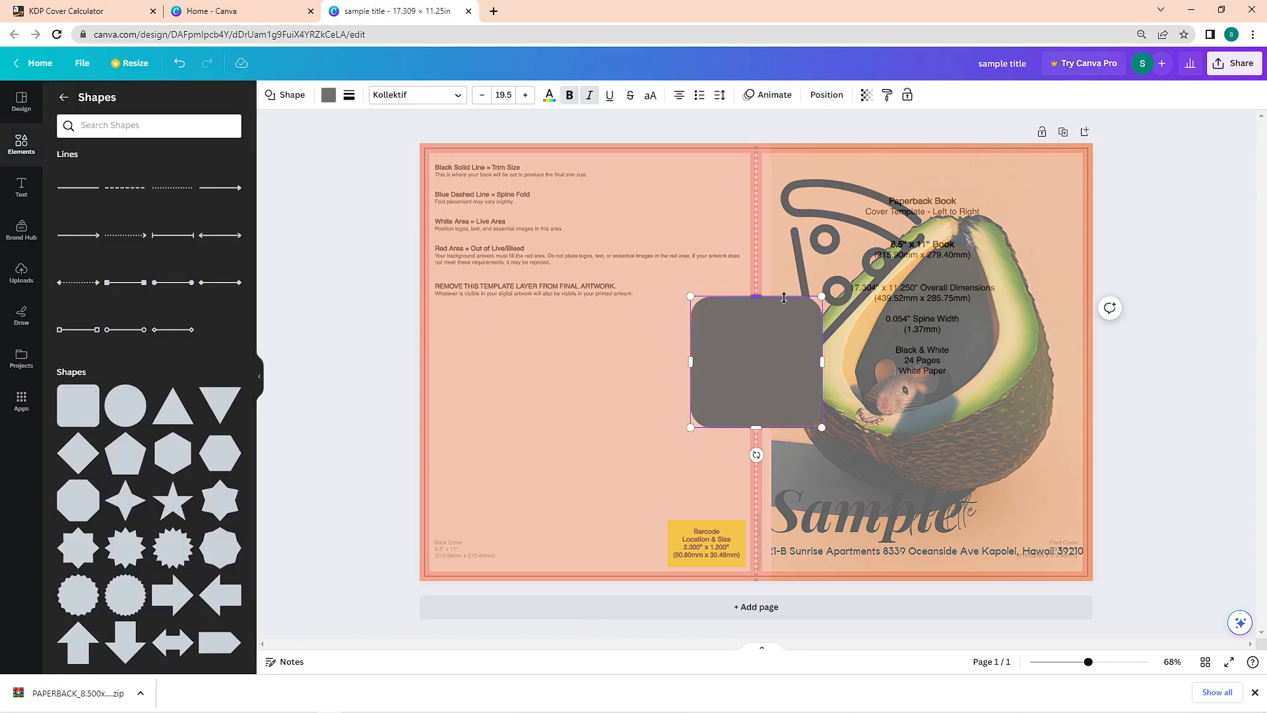
pyautogui.moveTo(741, 376); pyautogui.dragTo(670, 514)
pyautogui.moveTo(620, 435); pyautogui.dragTo(660, 514)
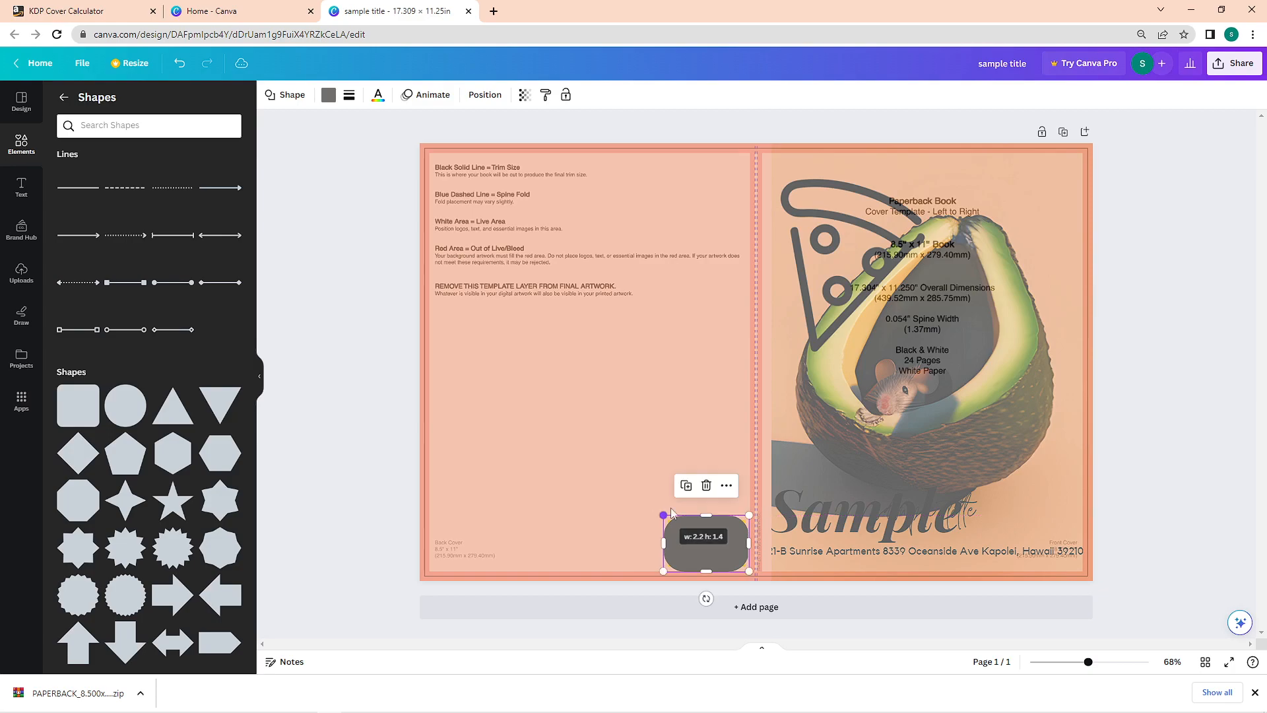
pyautogui.click(935, 449)
pyautogui.click(1187, 285)
# Step: Unlock the template image and delete it from the design
pyautogui.click(477, 250)
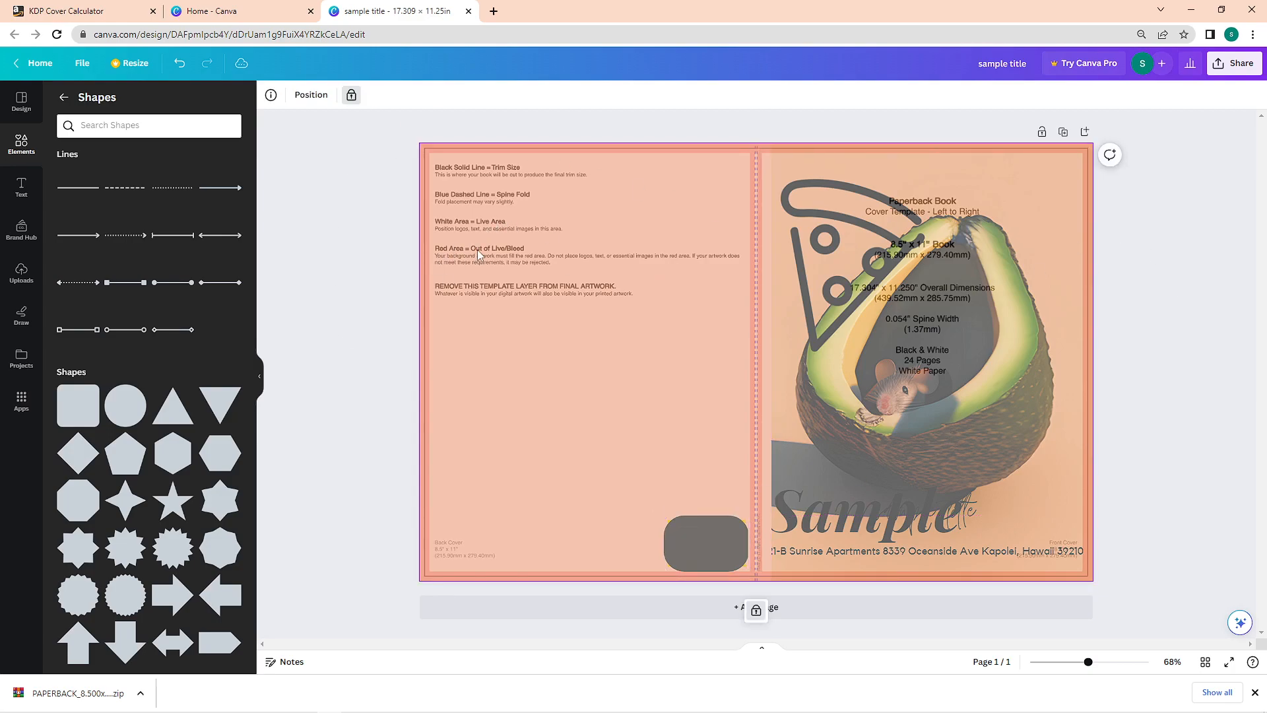
pyautogui.click(350, 96)
pyautogui.click(448, 98)
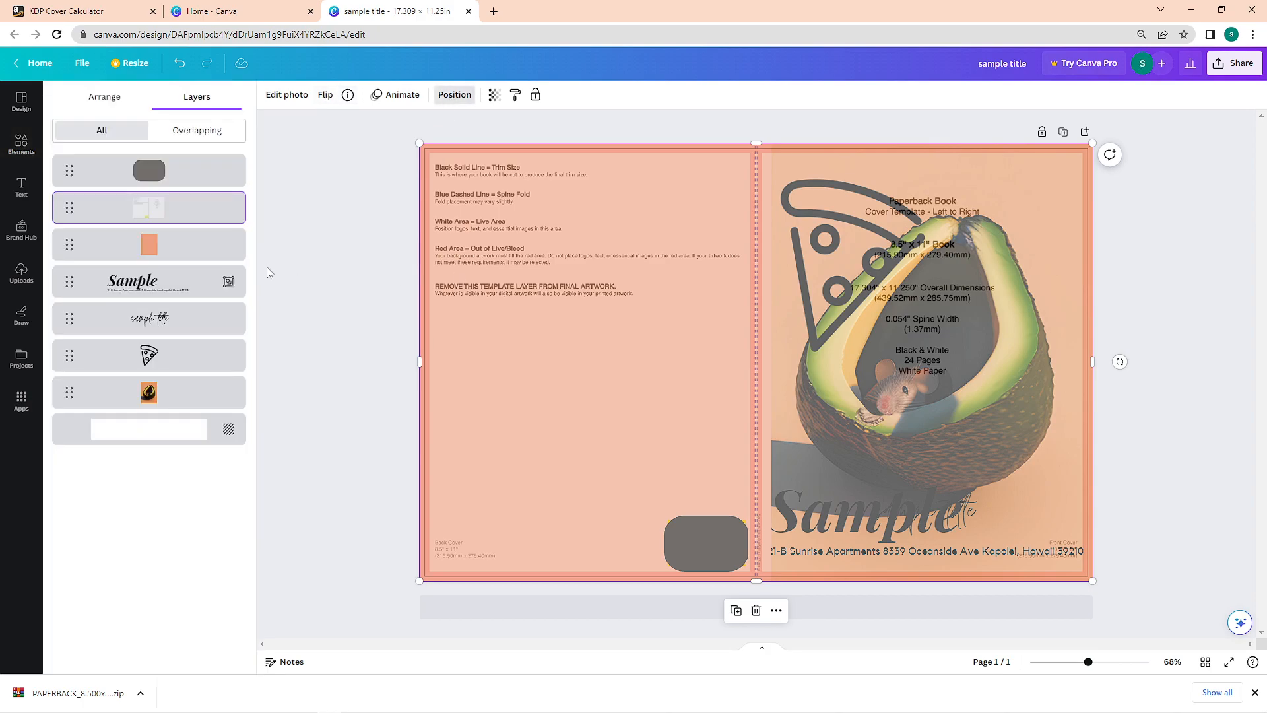
pyautogui.click(235, 200)
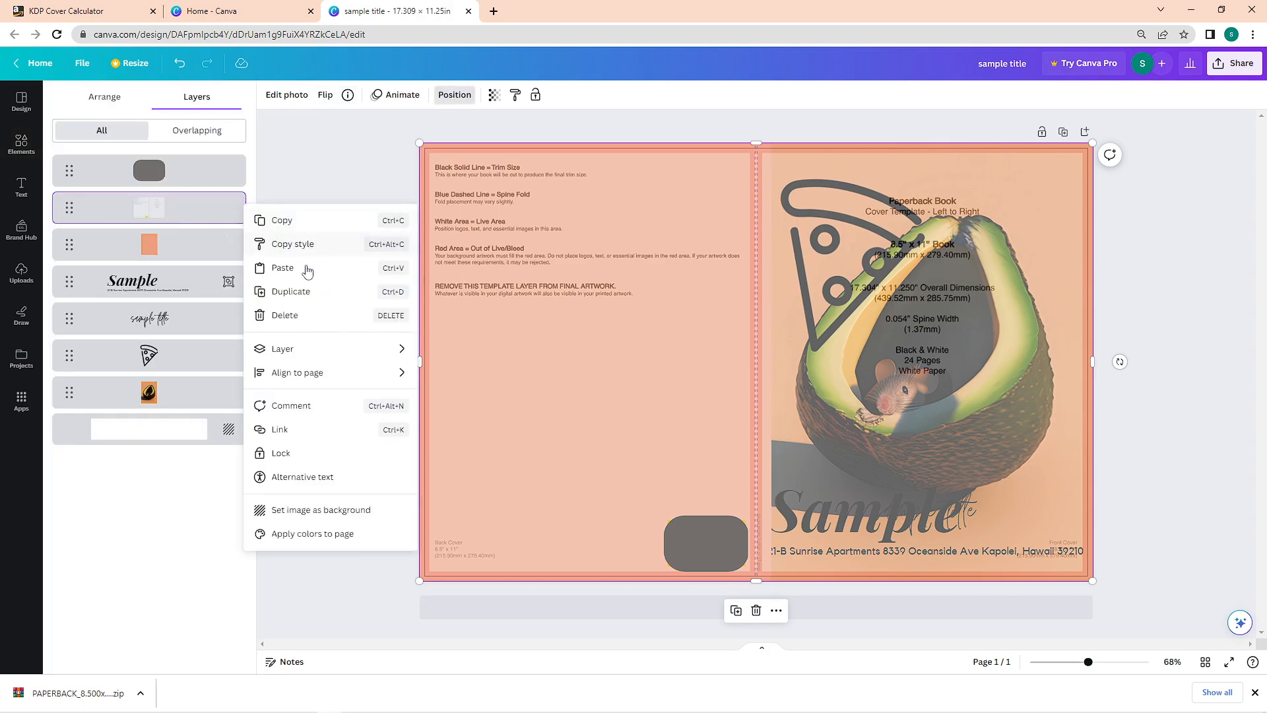
pyautogui.click(310, 315)
pyautogui.click(1093, 266)
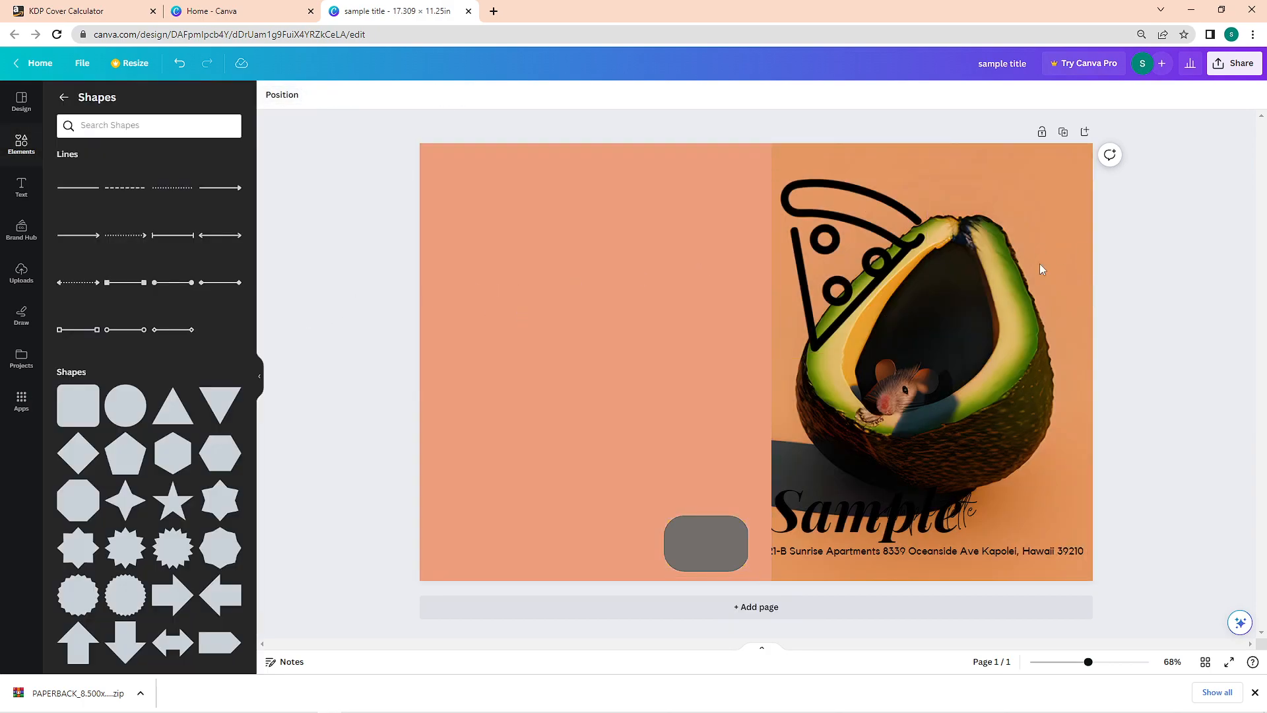
# Step: Recolour the back cover shape with the orange sampled from the front cover background, and narrow its spine-side edge slightly
pyautogui.click(765, 356)
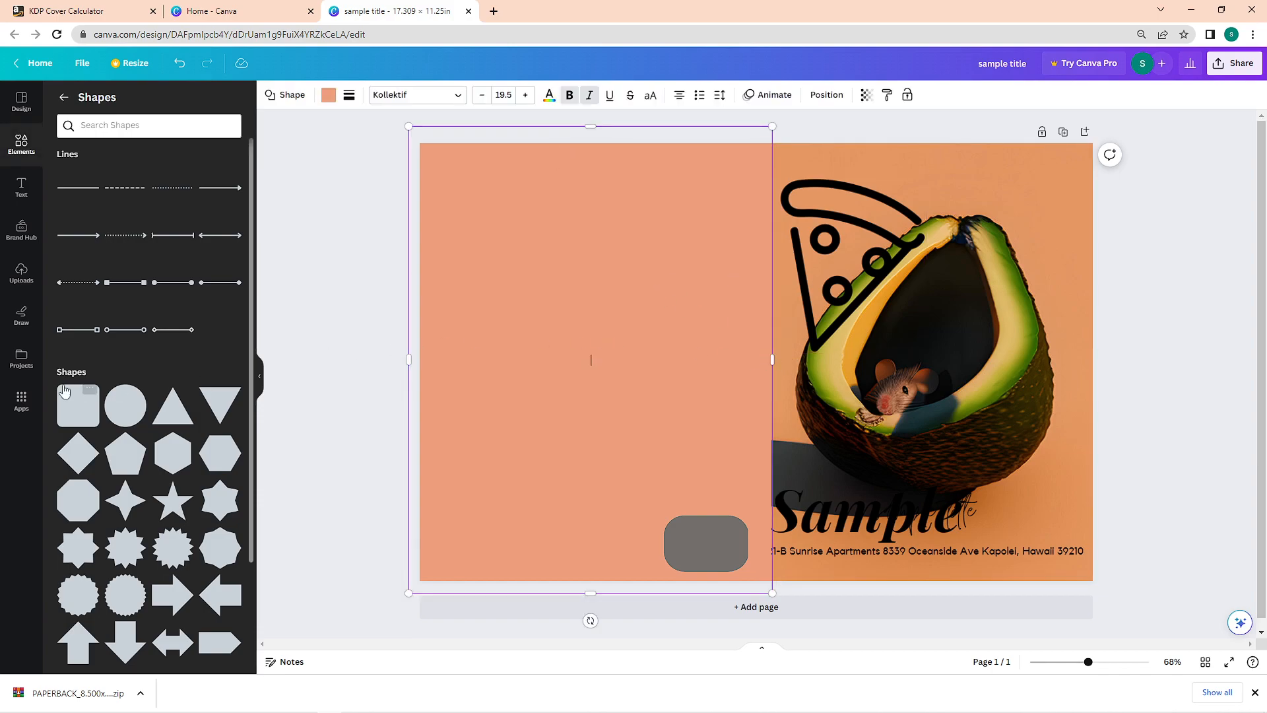
pyautogui.click(329, 96)
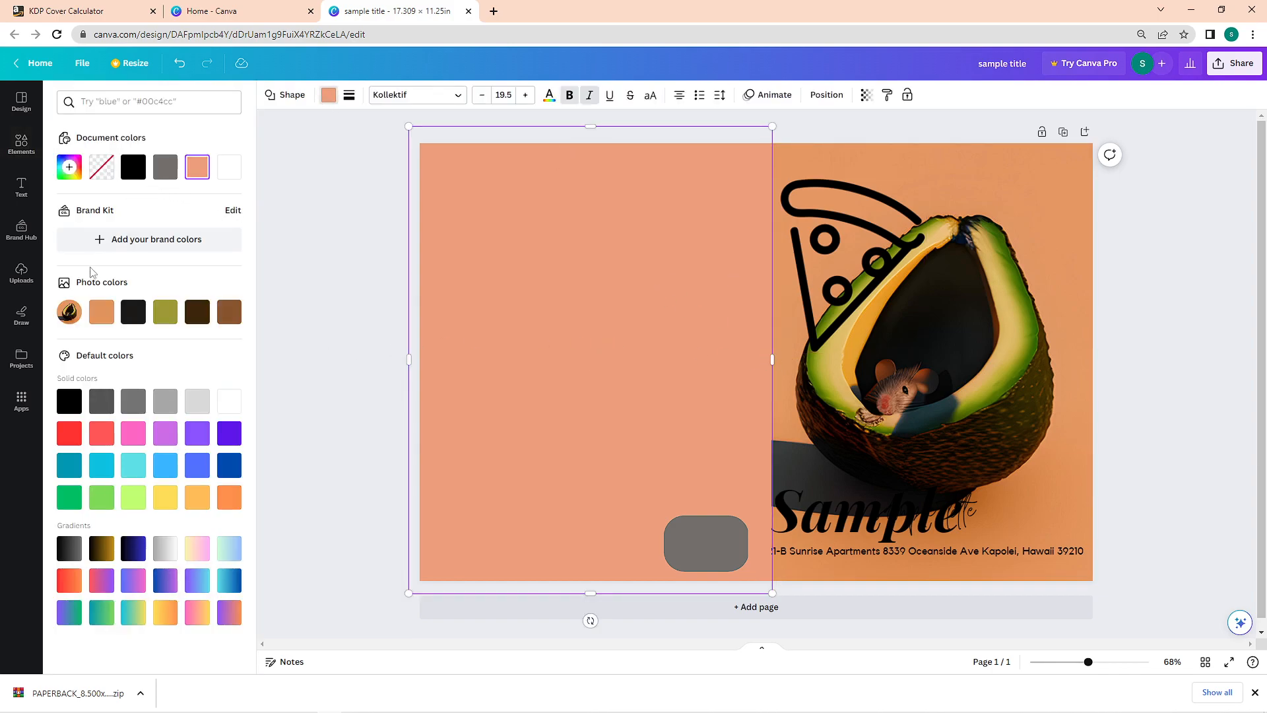
pyautogui.click(70, 169)
pyautogui.click(220, 318)
pyautogui.click(982, 165)
pyautogui.click(317, 258)
pyautogui.click(1148, 388)
pyautogui.click(756, 369)
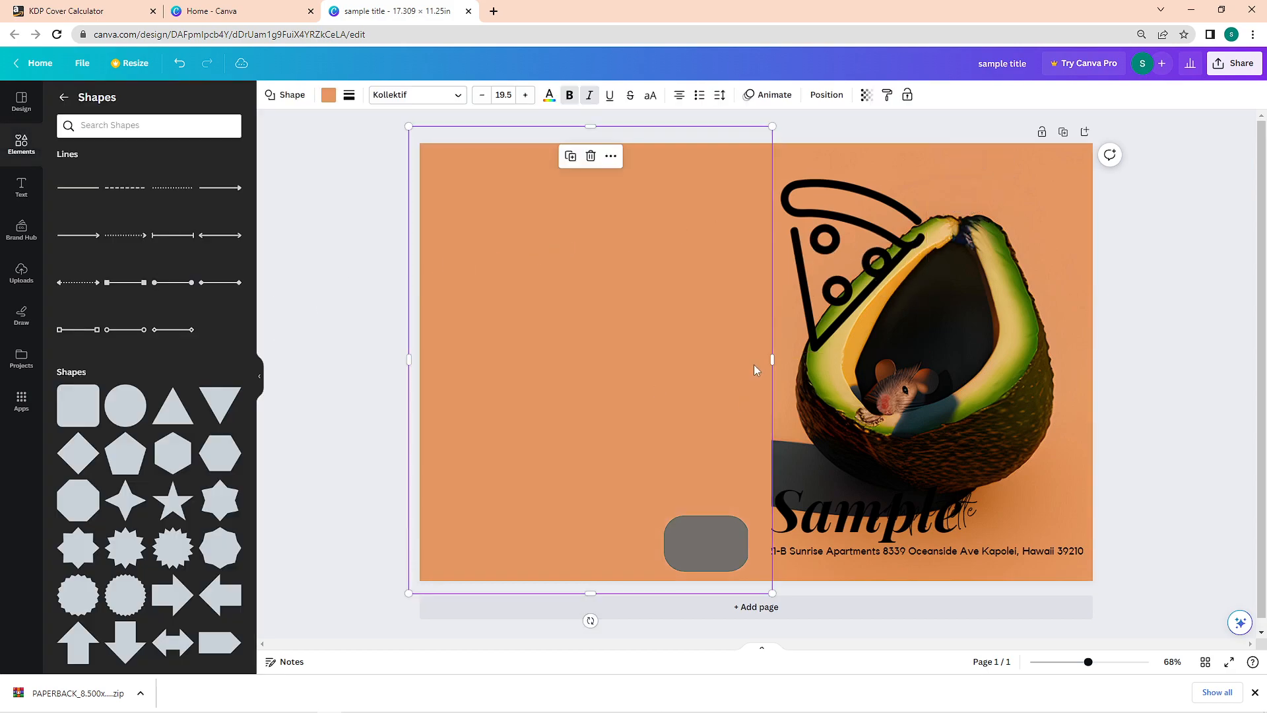
pyautogui.moveTo(772, 360); pyautogui.dragTo(766, 360)
# Step: Download the cover design as a PDF Print file, keeping the RGB color profile
pyautogui.click(1233, 64)
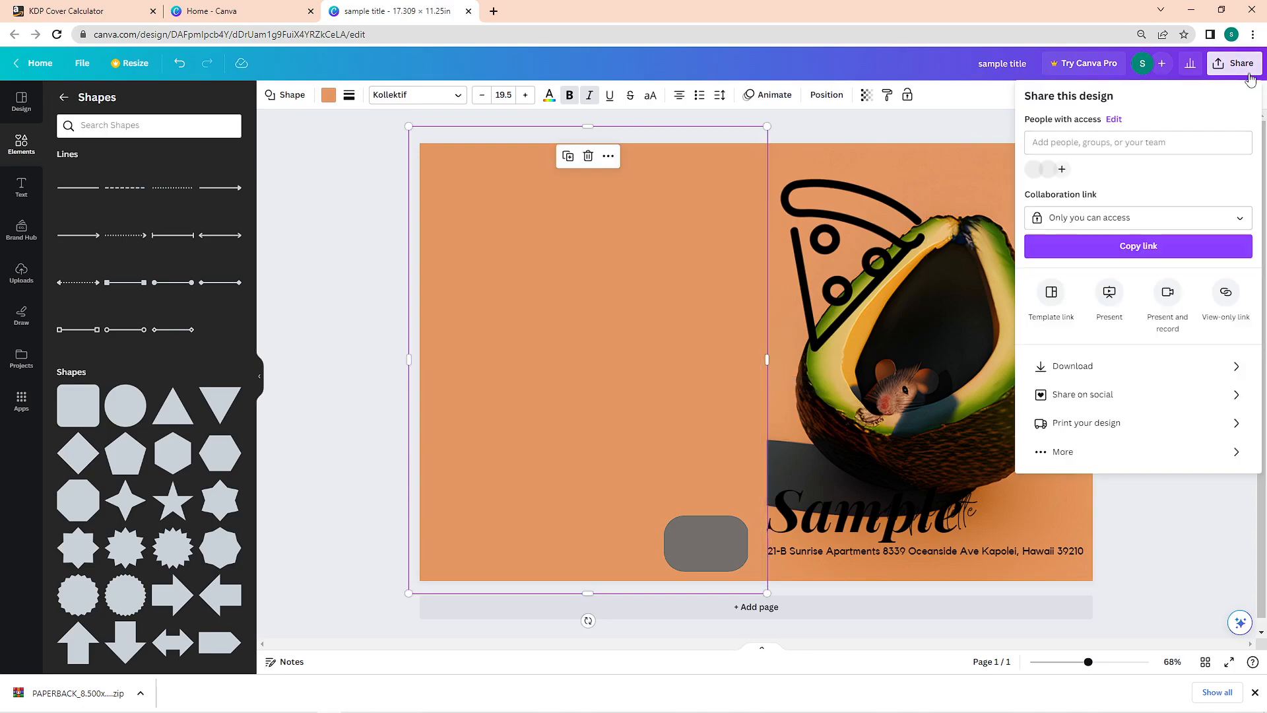
pyautogui.click(1095, 368)
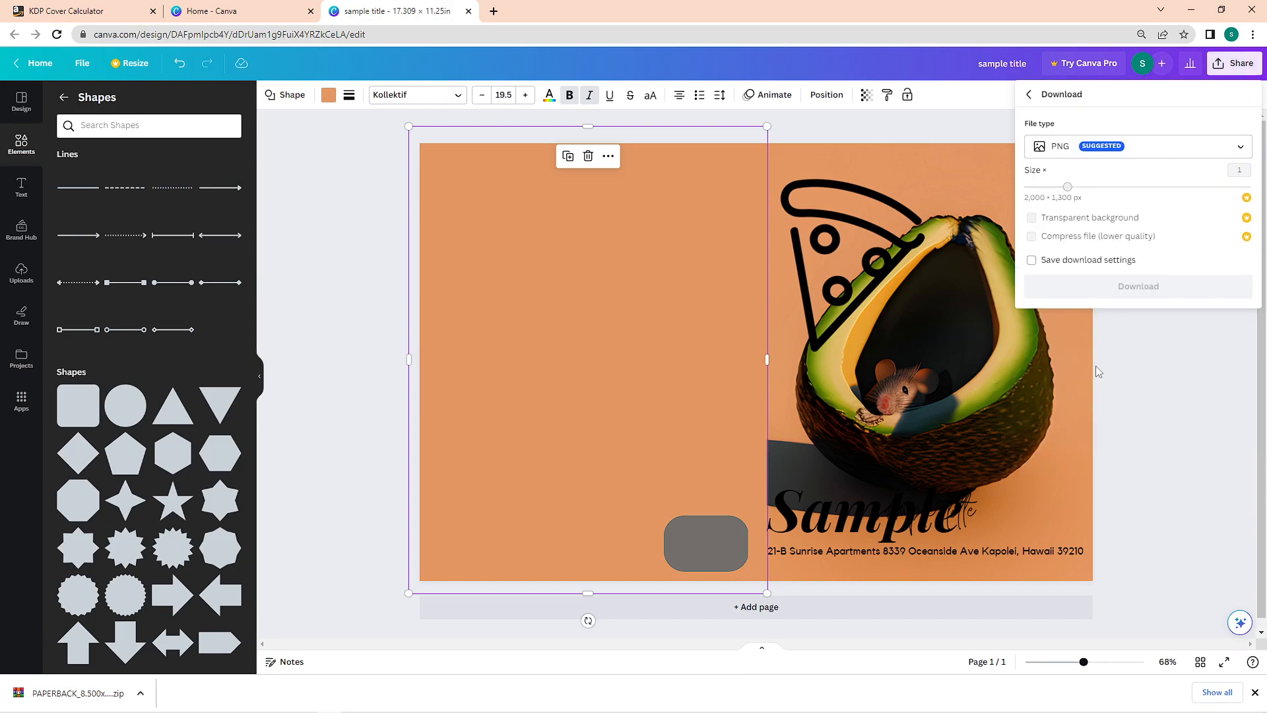
pyautogui.click(1155, 146)
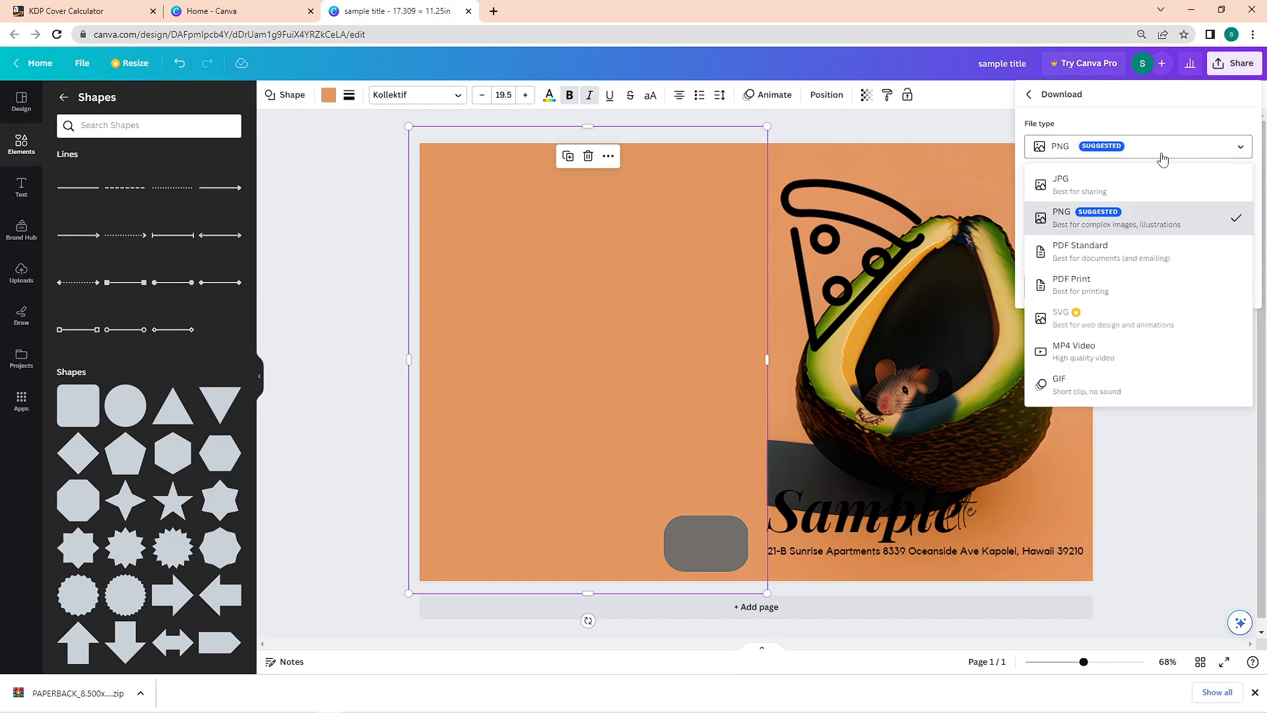
pyautogui.click(1103, 284)
pyautogui.click(1178, 247)
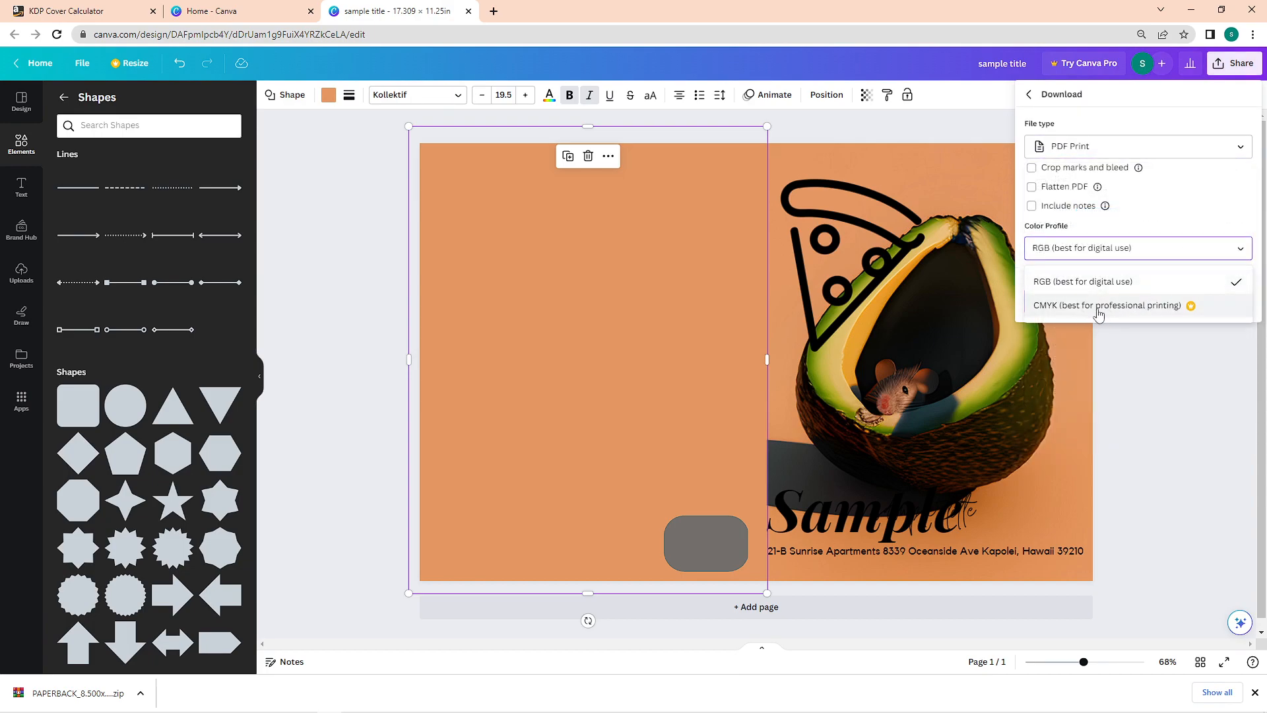
pyautogui.click(1185, 196)
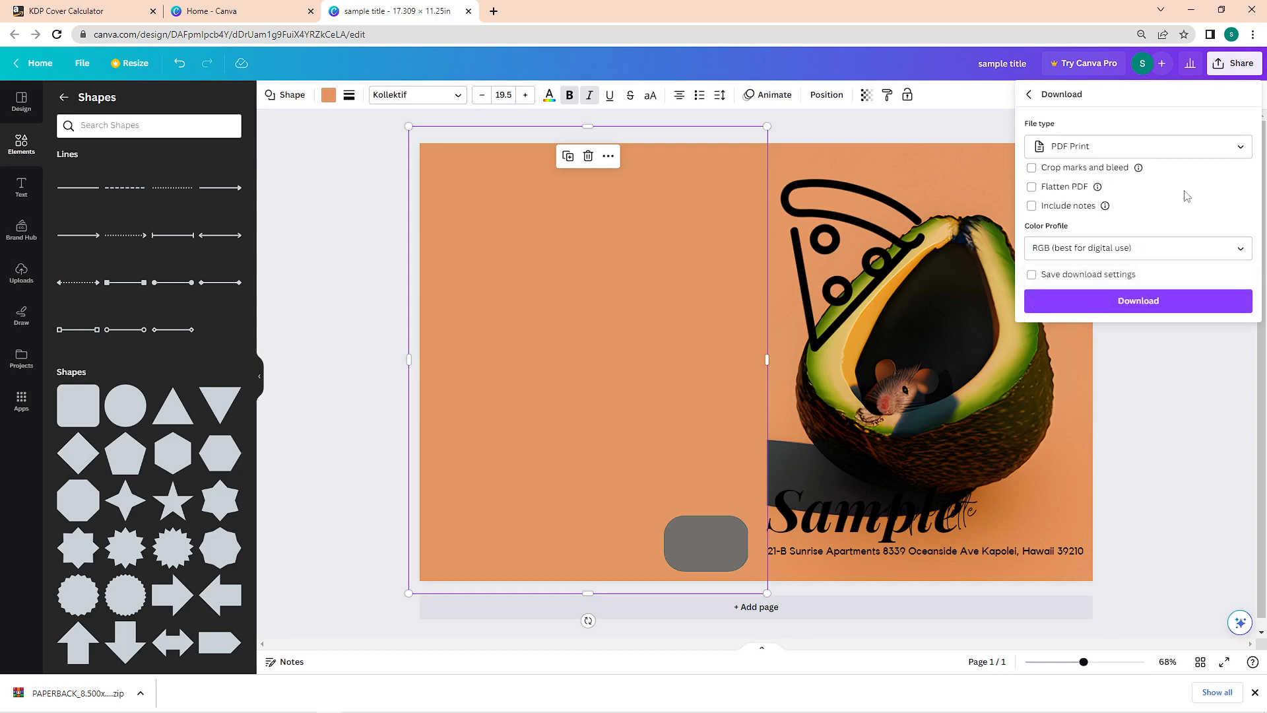
pyautogui.click(1165, 302)
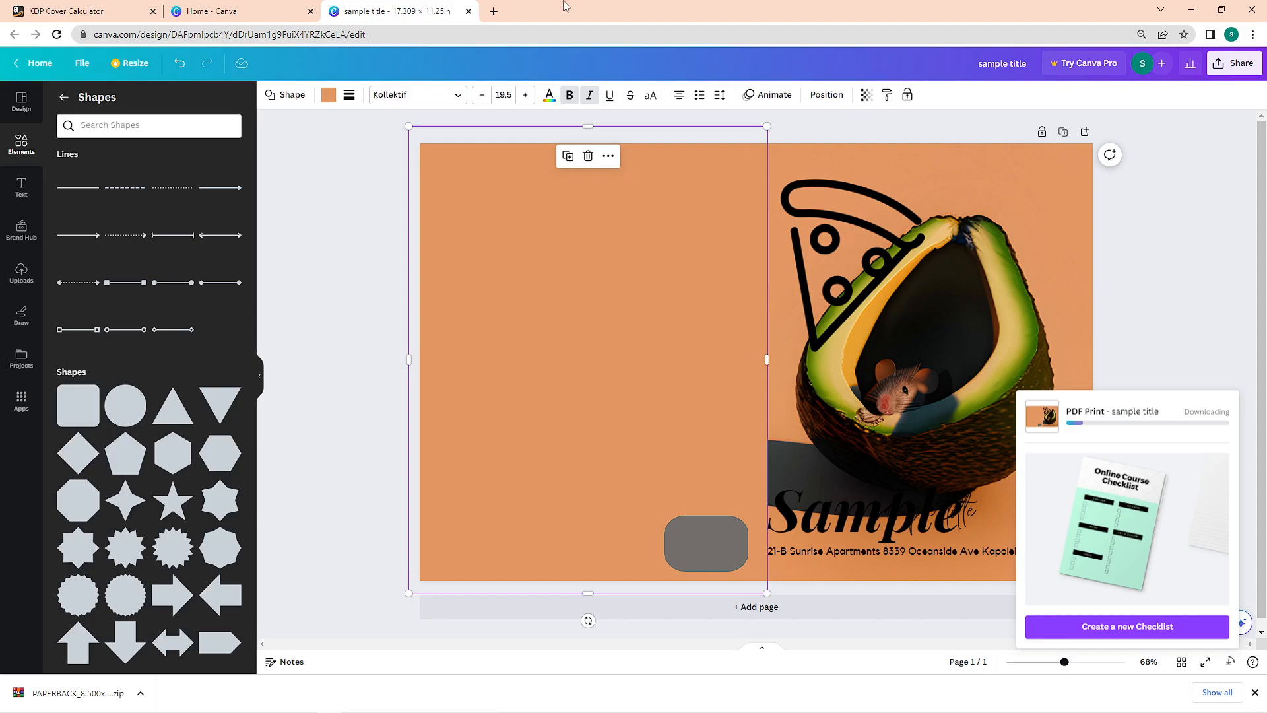
# Step: Open Amazon Kindle Direct Publishing in a new browser tab and start creating a new paperback
pyautogui.click(493, 12)
pyautogui.write('kdp cover calculator')
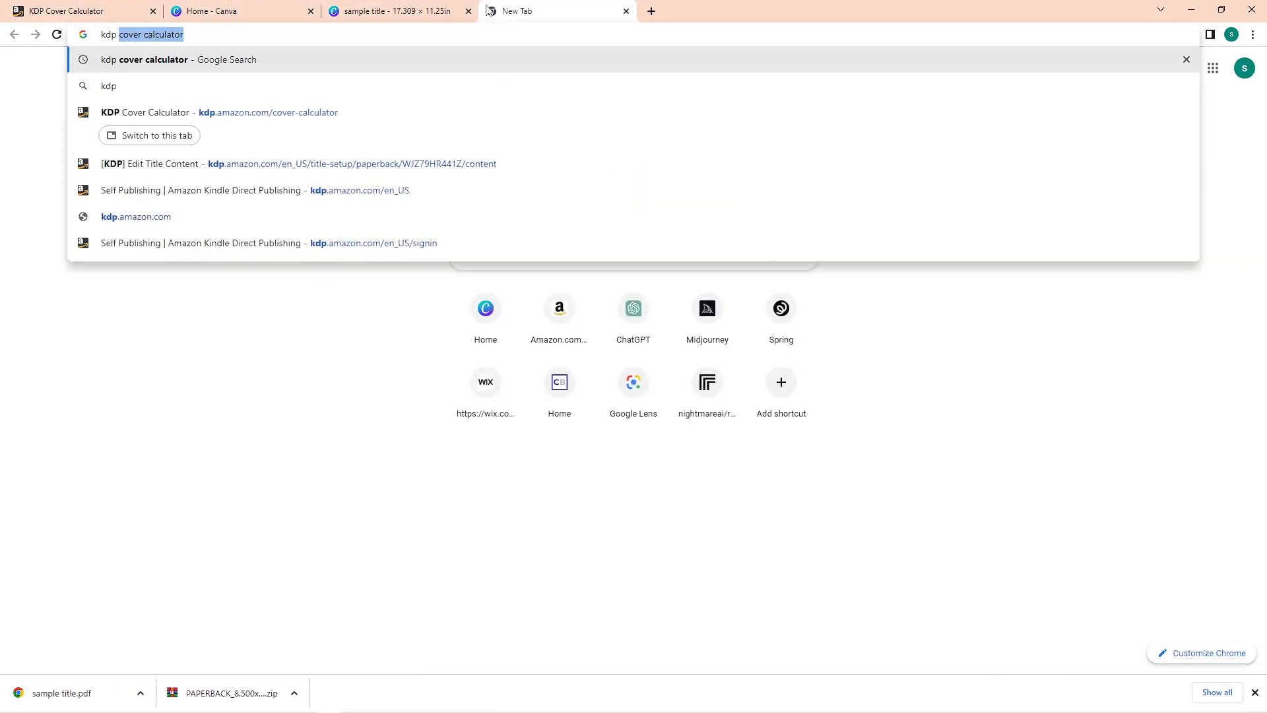
pyautogui.click(212, 173)
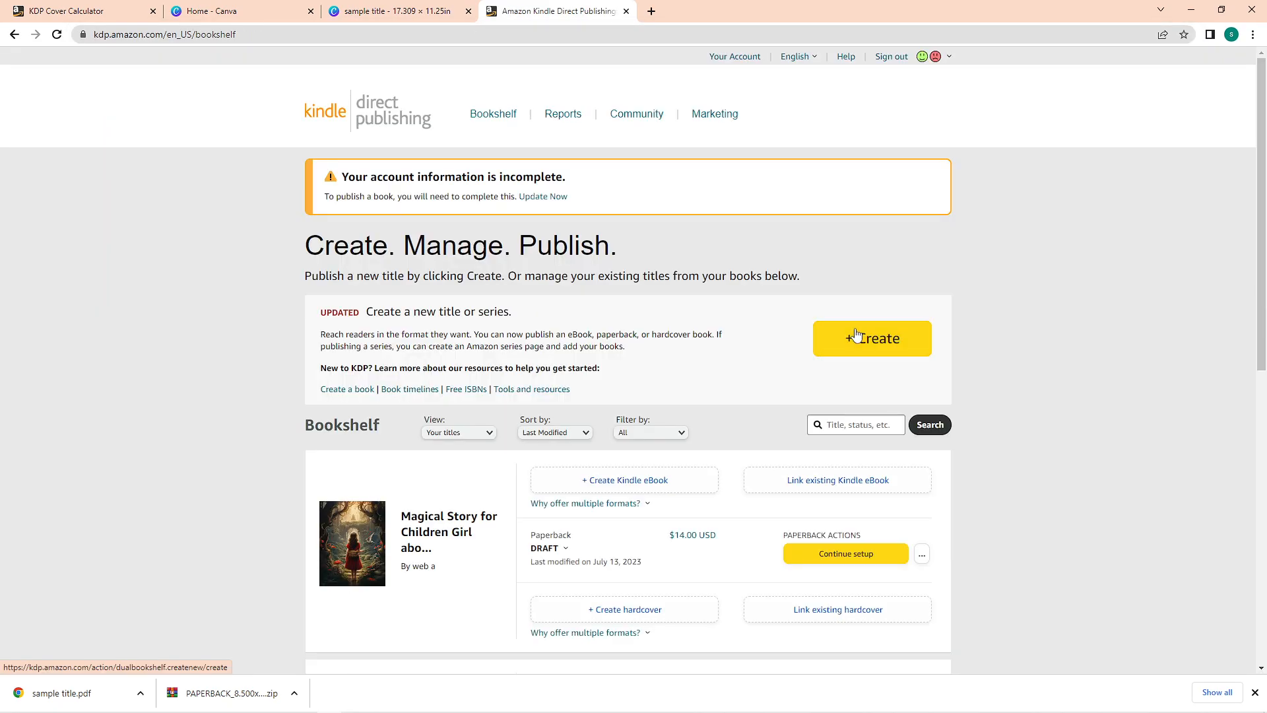
pyautogui.click(856, 335)
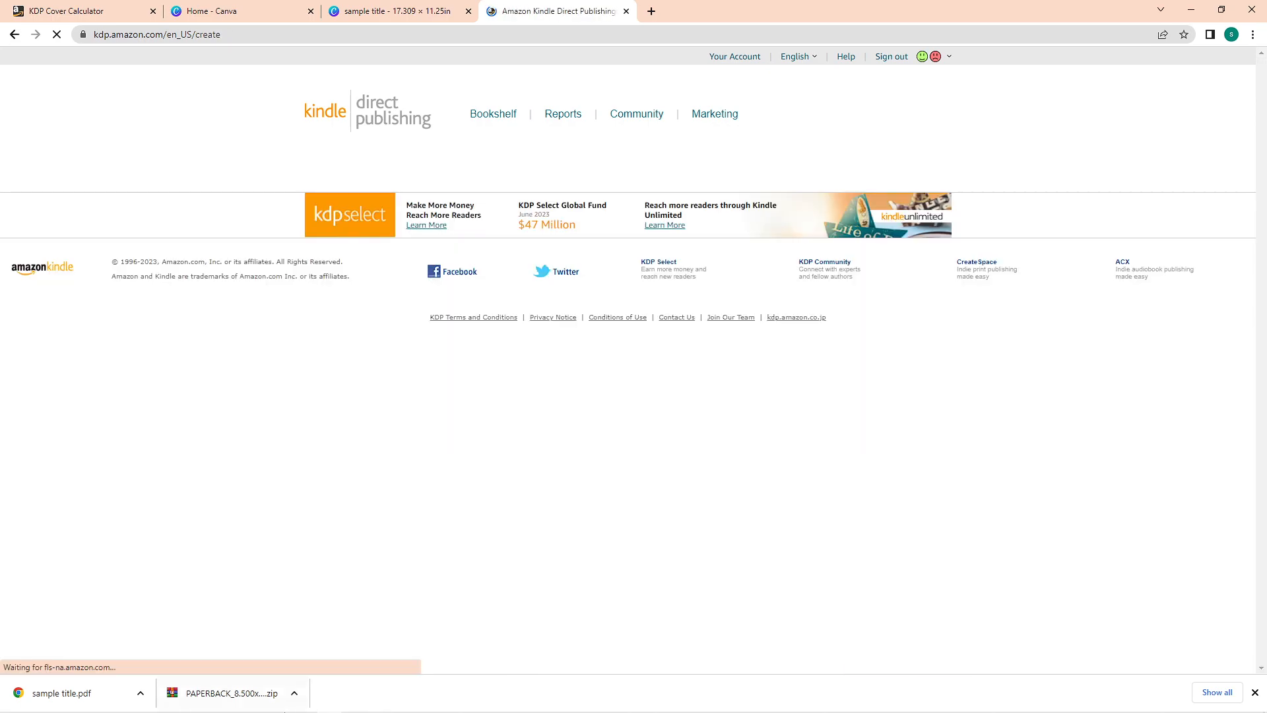
pyautogui.click(625, 449)
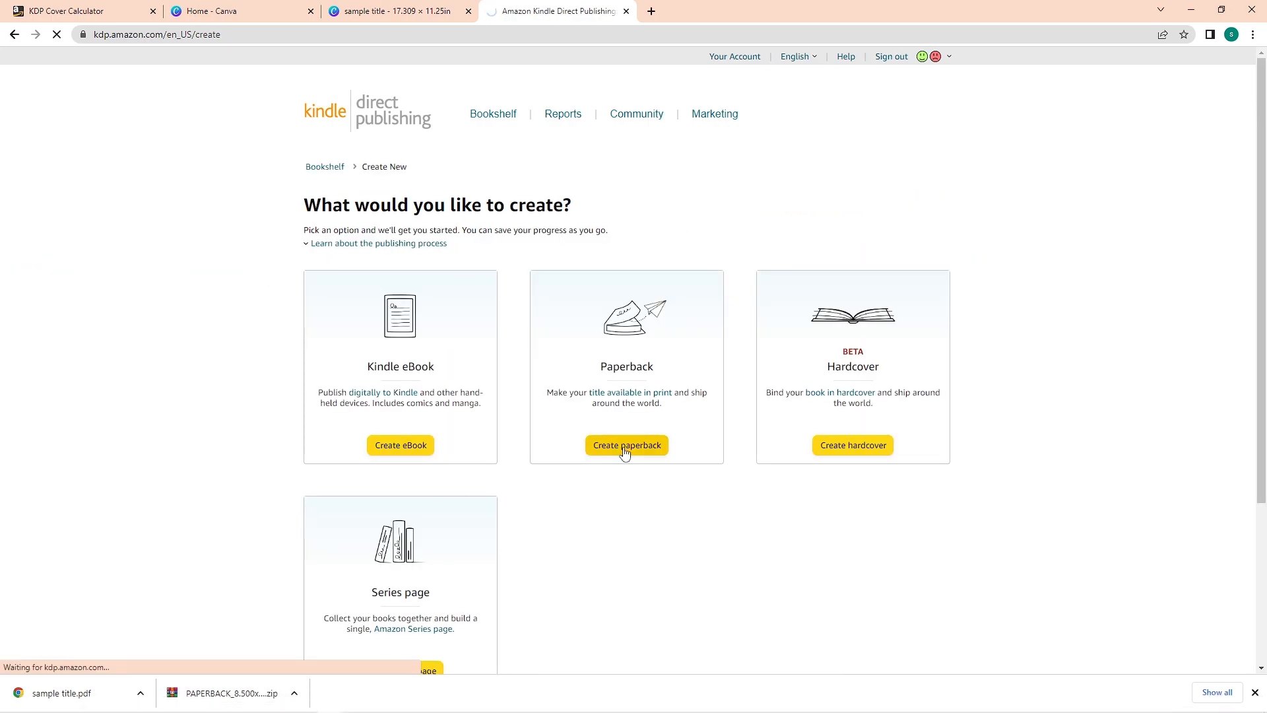
# Step: Enter "sample" as the book title and fill in the primary author's first and last names
pyautogui.click(476, 420)
pyautogui.write('samp')
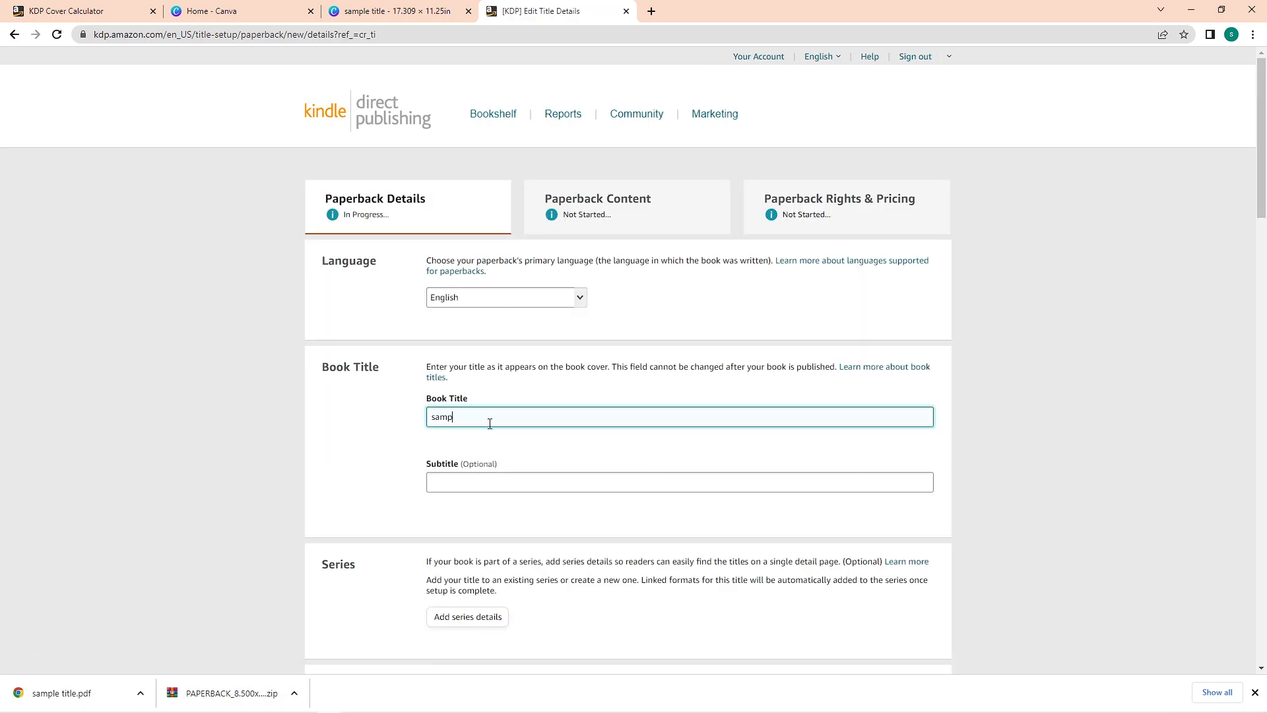
pyautogui.write('le')
pyautogui.scroll(-7, 516, 490)
pyautogui.click(469, 376)
pyautogui.click(547, 382)
pyautogui.write('sa')
pyautogui.press('Tab')
pyautogui.press('Tab')
pyautogui.write('sample')
# Step: Declare ownership of the copyright and publishing rights, and complete the primary audience settings
pyautogui.scroll(-4, 514, 417)
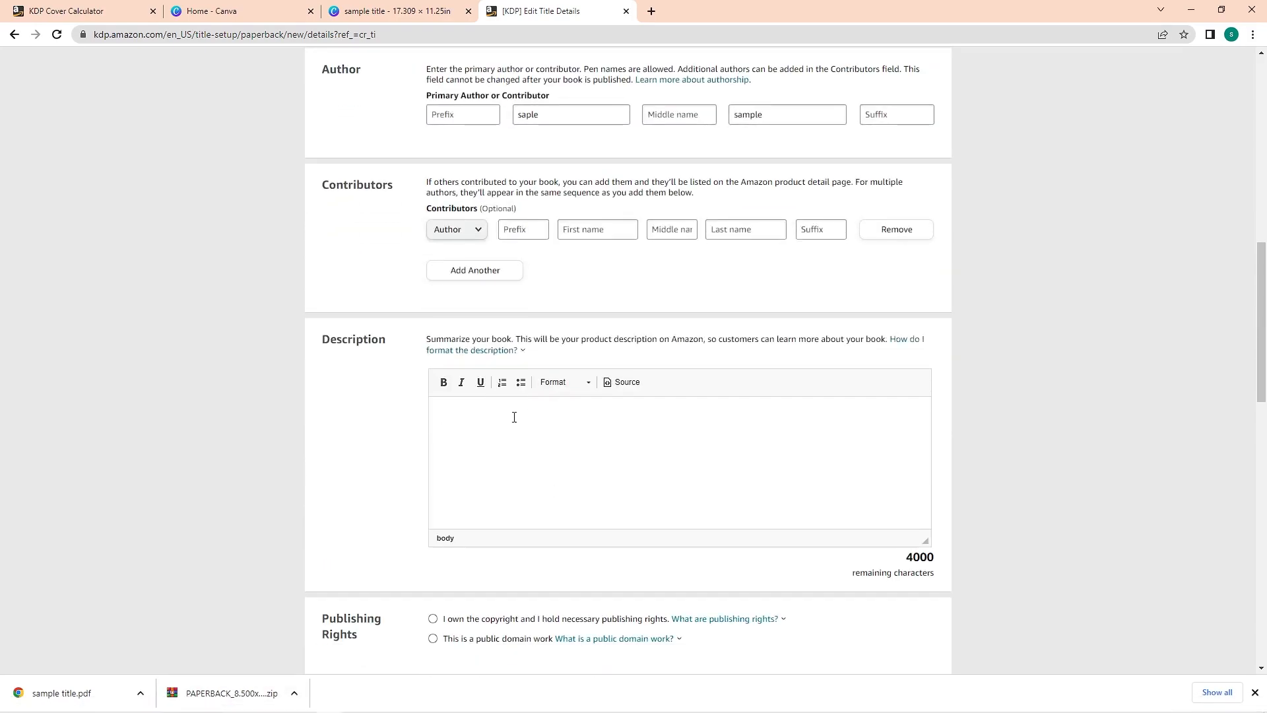
pyautogui.scroll(-6, 517, 417)
pyautogui.click(433, 223)
pyautogui.click(458, 465)
pyautogui.click(428, 385)
pyautogui.click(457, 465)
pyautogui.click(448, 213)
pyautogui.click(720, 465)
pyautogui.click(710, 462)
# Step: Assign the book to the Biographies & Memoirs > Memoirs category, then save the details and continue to the paperback content
pyautogui.scroll(-6, 486, 390)
pyautogui.click(481, 275)
pyautogui.click(460, 350)
pyautogui.click(461, 388)
pyautogui.click(611, 390)
pyautogui.click(909, 481)
pyautogui.click(477, 441)
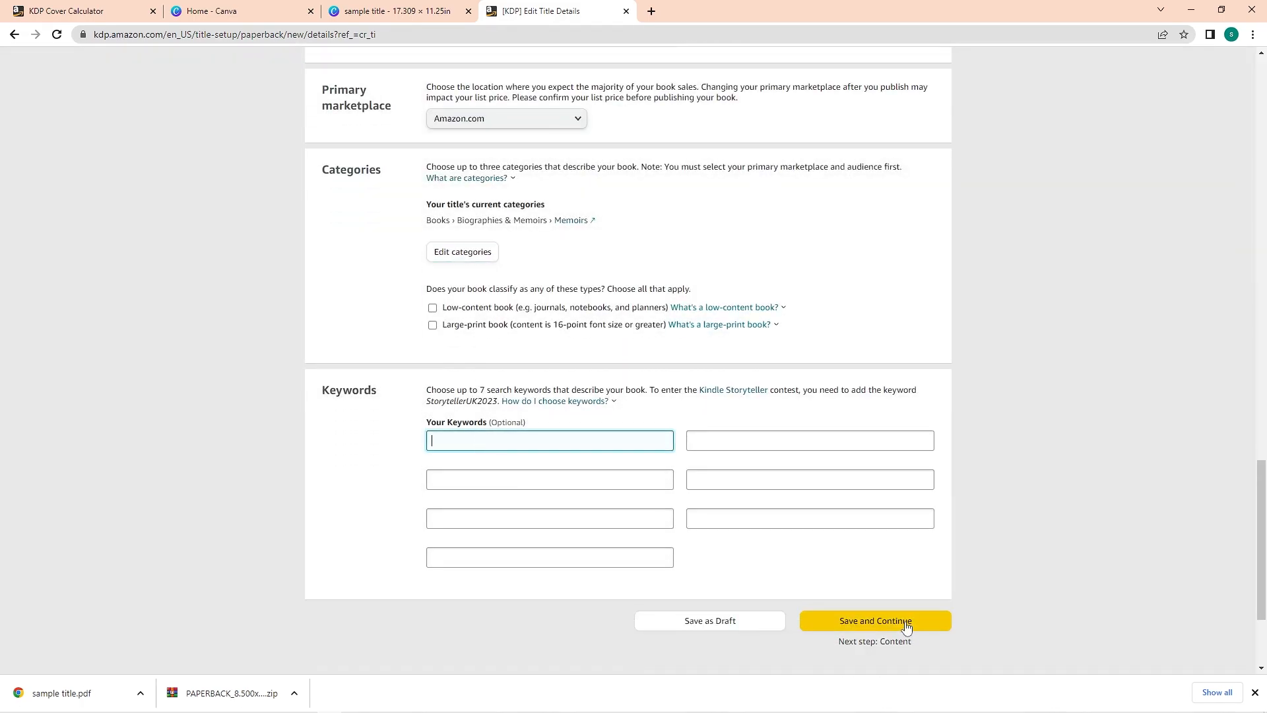
pyautogui.click(905, 620)
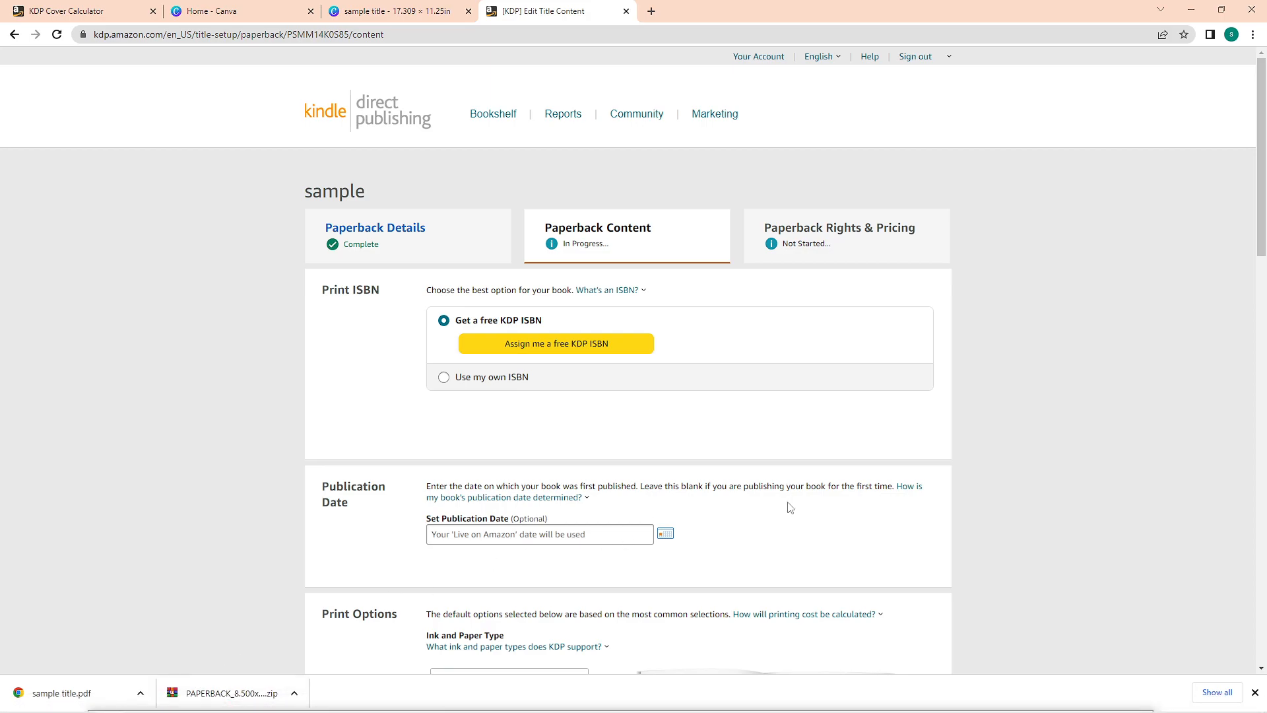
# Step: Assign the book a free KDP ISBN and set its publication date to 07/25/2023
pyautogui.scroll(-1, 787, 460)
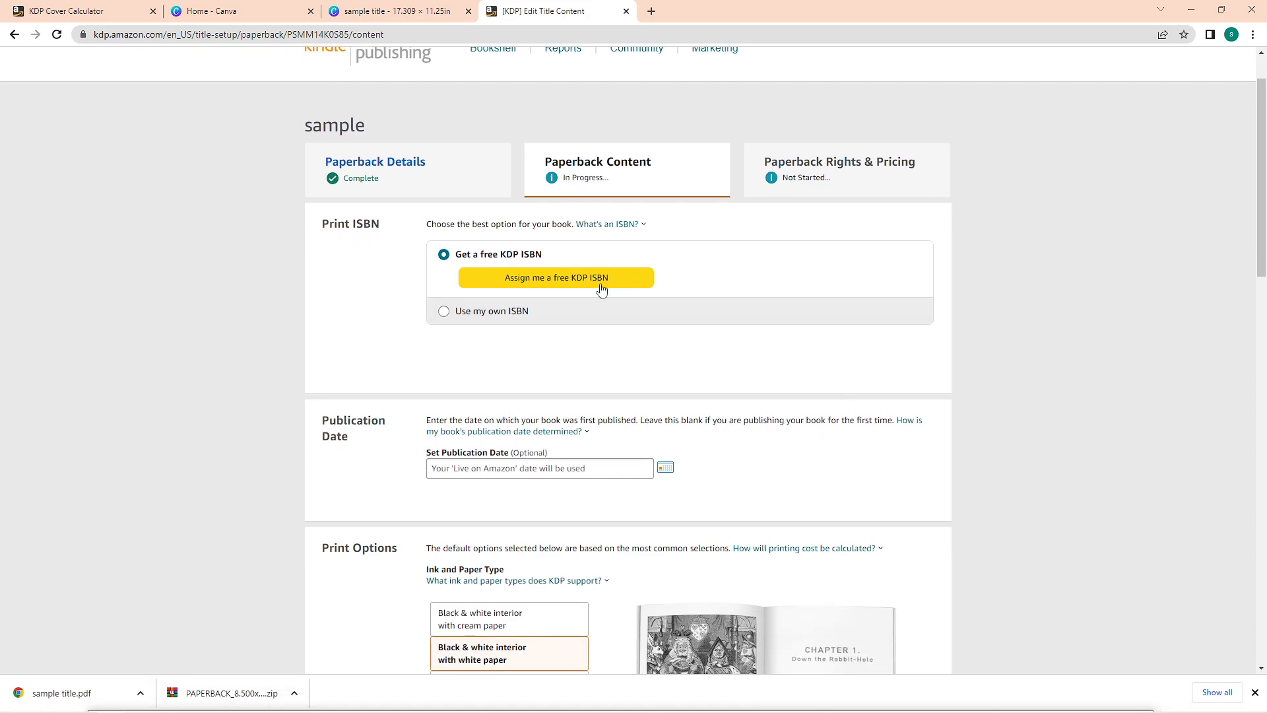
pyautogui.click(575, 282)
pyautogui.click(980, 397)
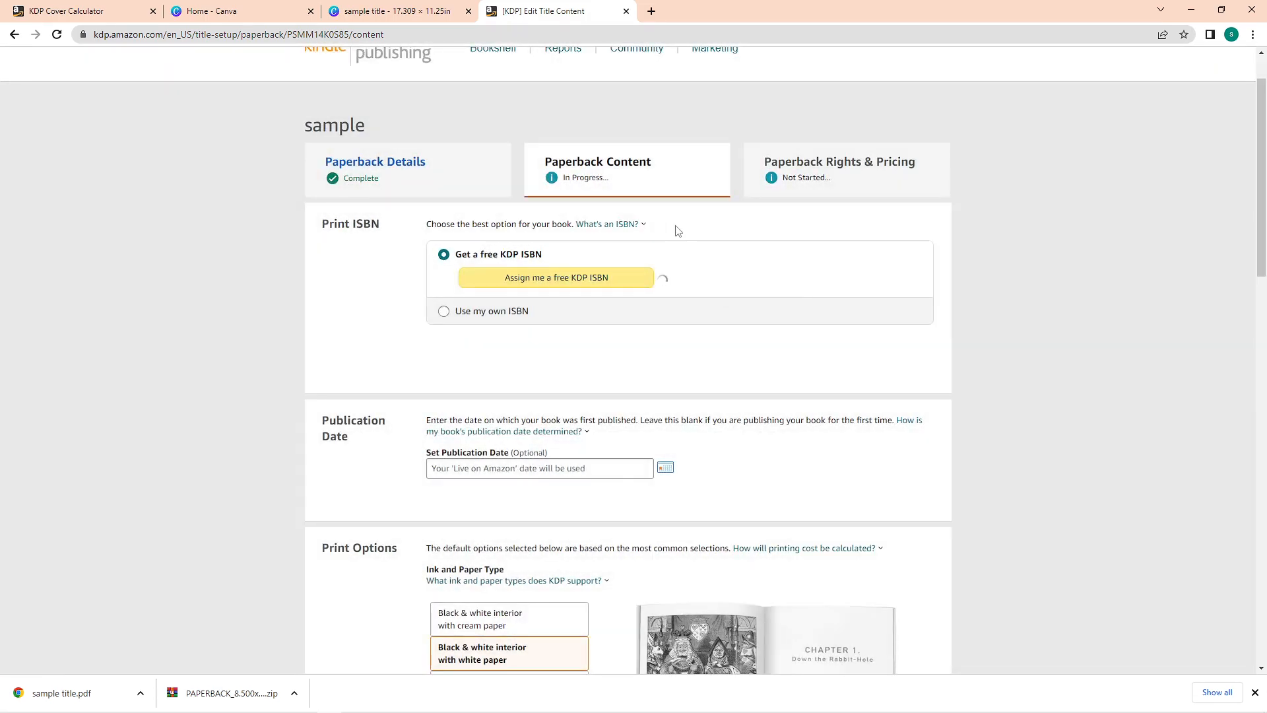
pyautogui.scroll(-2, 677, 232)
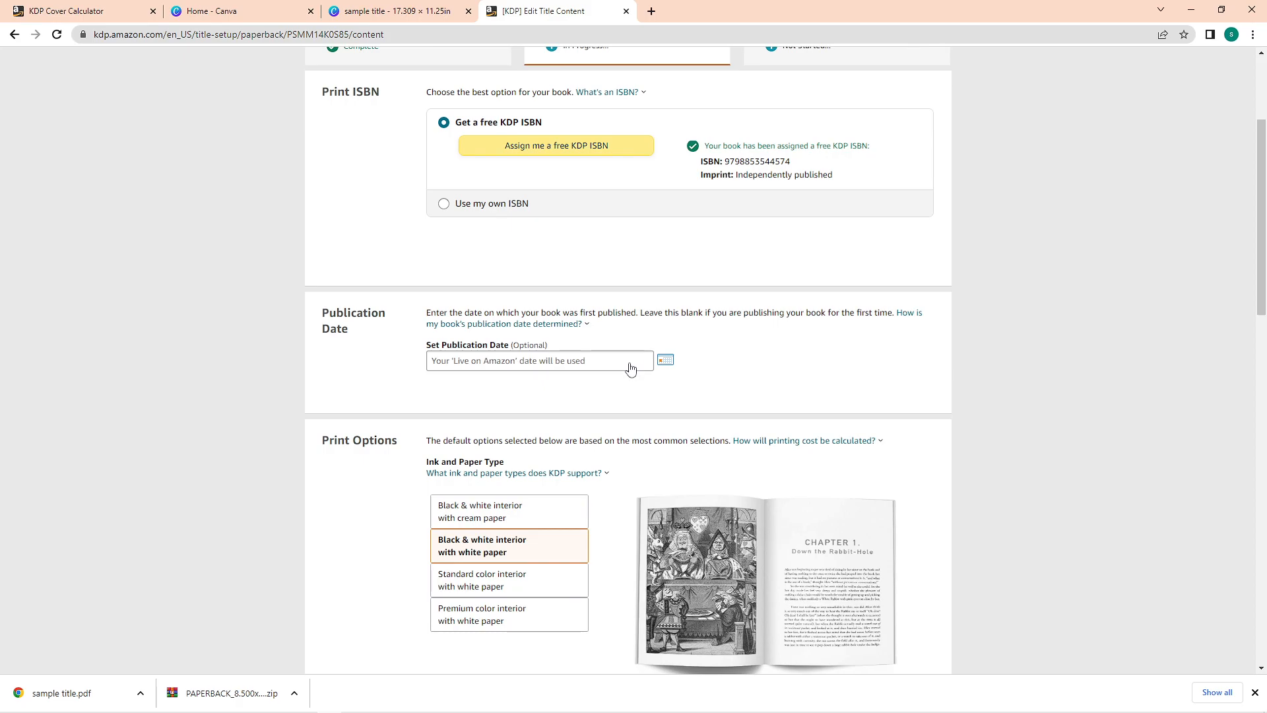
pyautogui.click(631, 361)
pyautogui.click(486, 479)
# Step: Choose the premium color interior with white paper as the ink and paper type
pyautogui.scroll(-3, 492, 422)
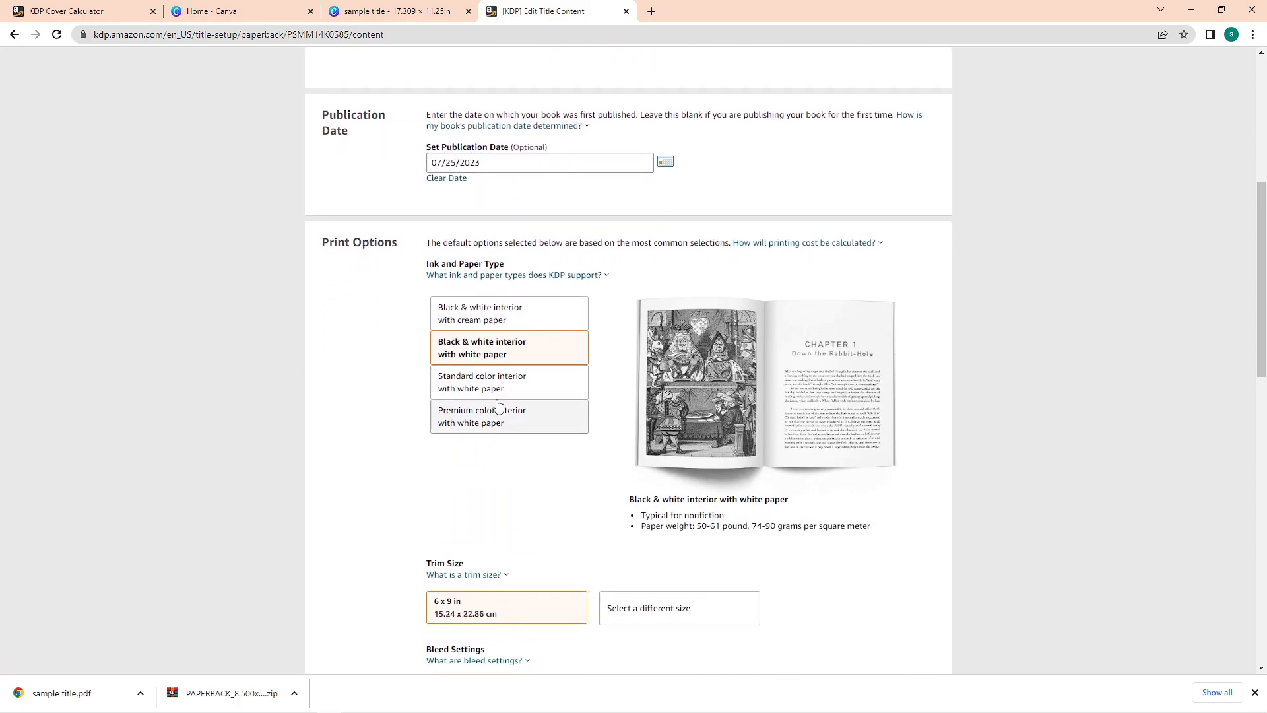
pyautogui.click(499, 389)
pyautogui.click(509, 419)
pyautogui.click(510, 391)
pyautogui.click(511, 421)
pyautogui.click(516, 392)
pyautogui.click(518, 419)
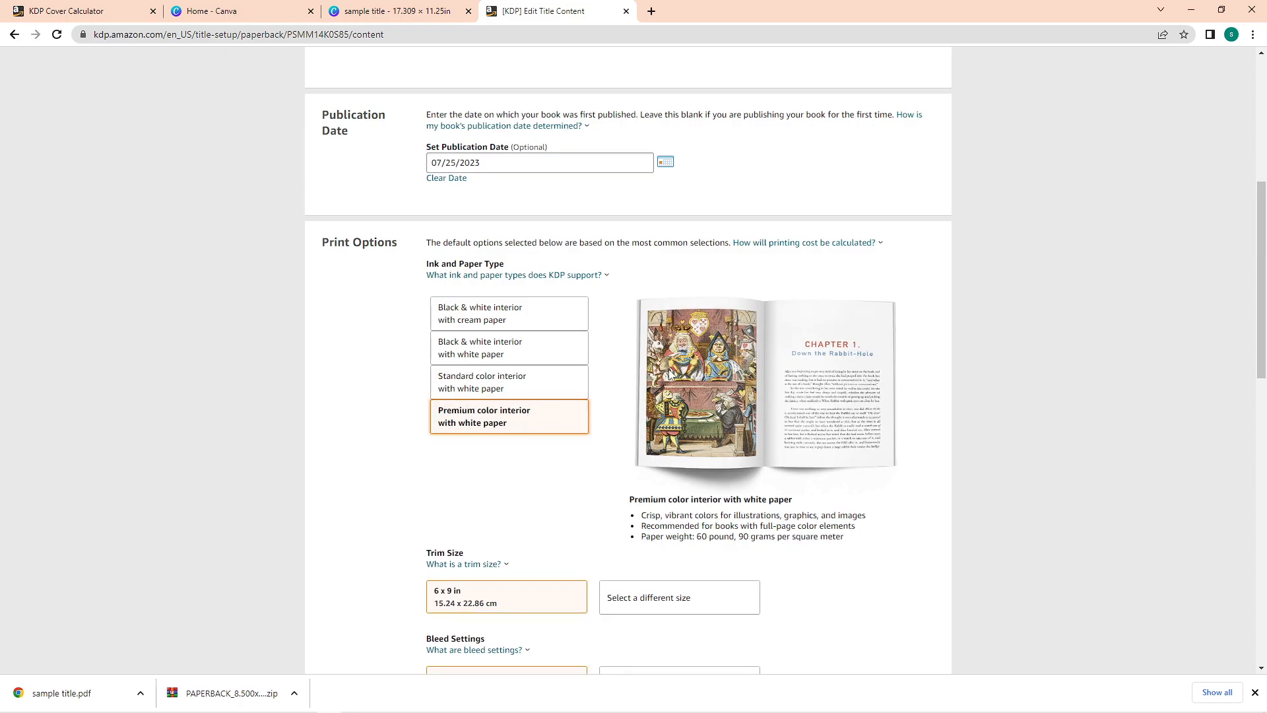
# Step: Change the book's trim size to 8.5 x 11 in
pyautogui.scroll(-1, 671, 377)
pyautogui.scroll(-3, 671, 377)
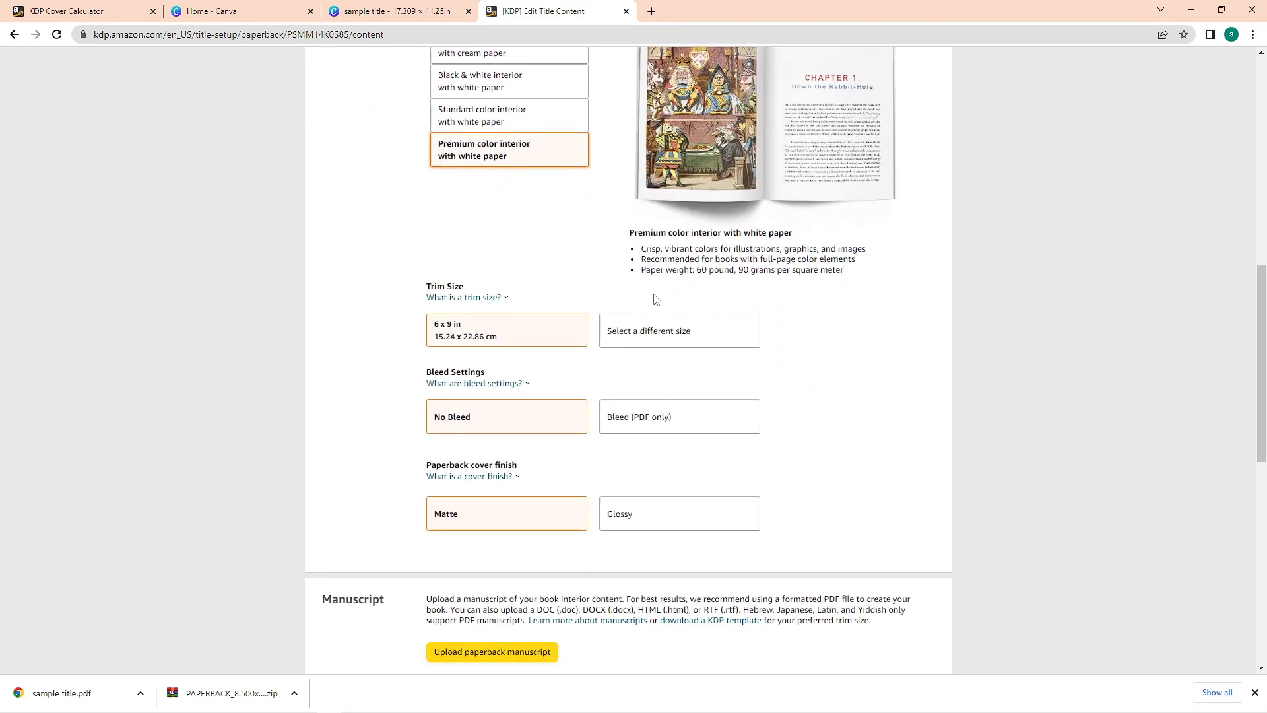
pyautogui.scroll(-1, 653, 295)
pyautogui.click(655, 277)
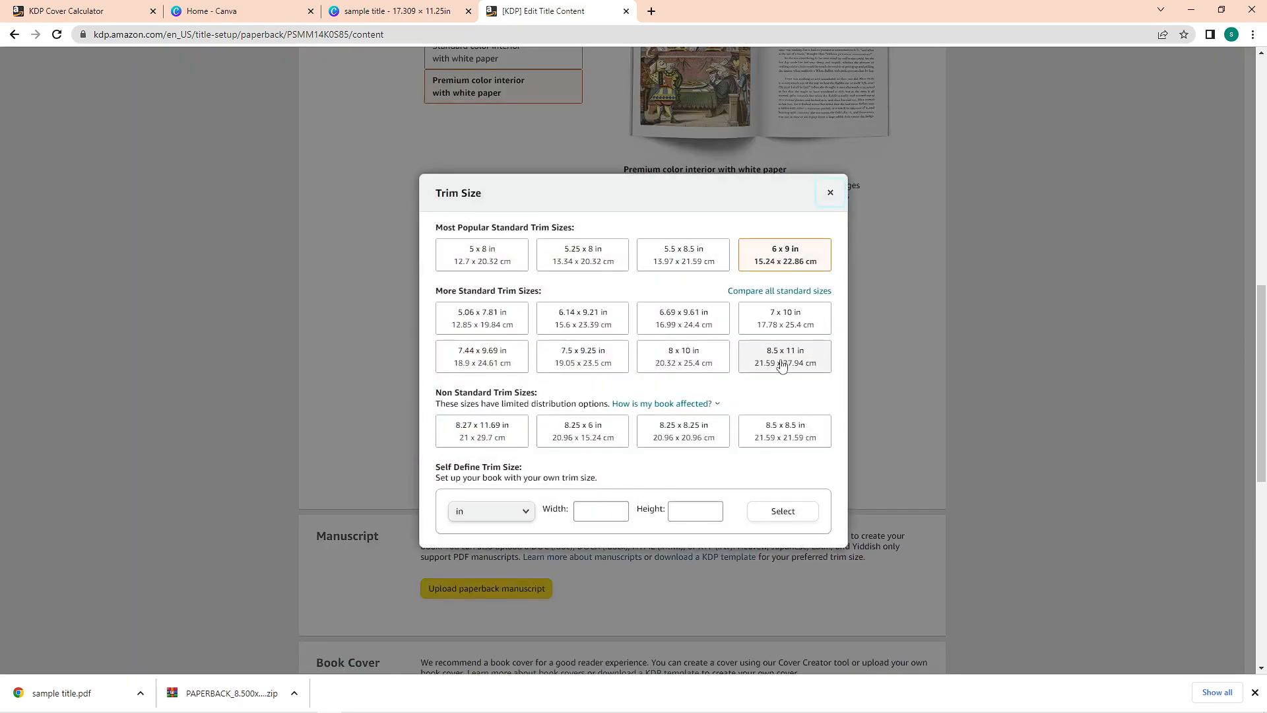
pyautogui.click(786, 357)
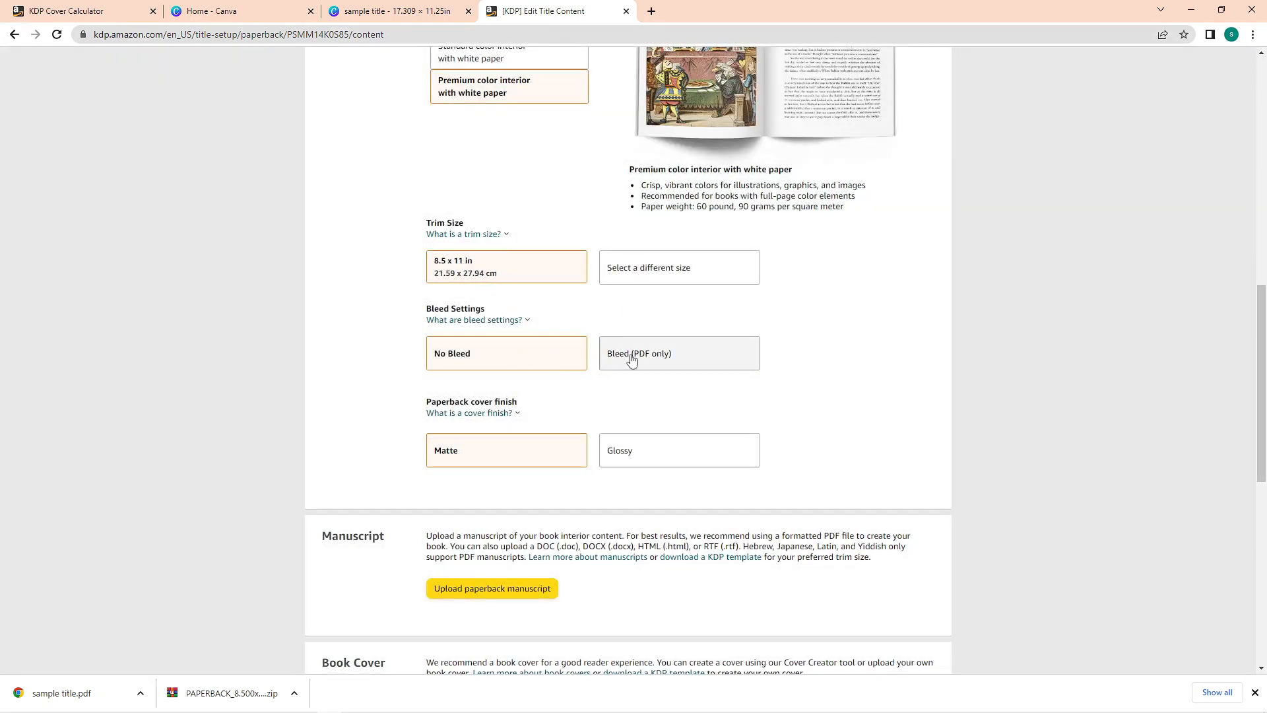
# Step: Set the bleed to No Bleed and the paperback cover finish to Matte
pyautogui.click(536, 357)
pyautogui.scroll(-1, 534, 356)
pyautogui.click(523, 391)
pyautogui.click(707, 394)
pyautogui.click(485, 391)
# Step: Upload the manuscript Flower Coloring Book.pdf and the print-ready PDF of the cover without marking it as including a barcode
pyautogui.scroll(-2, 478, 337)
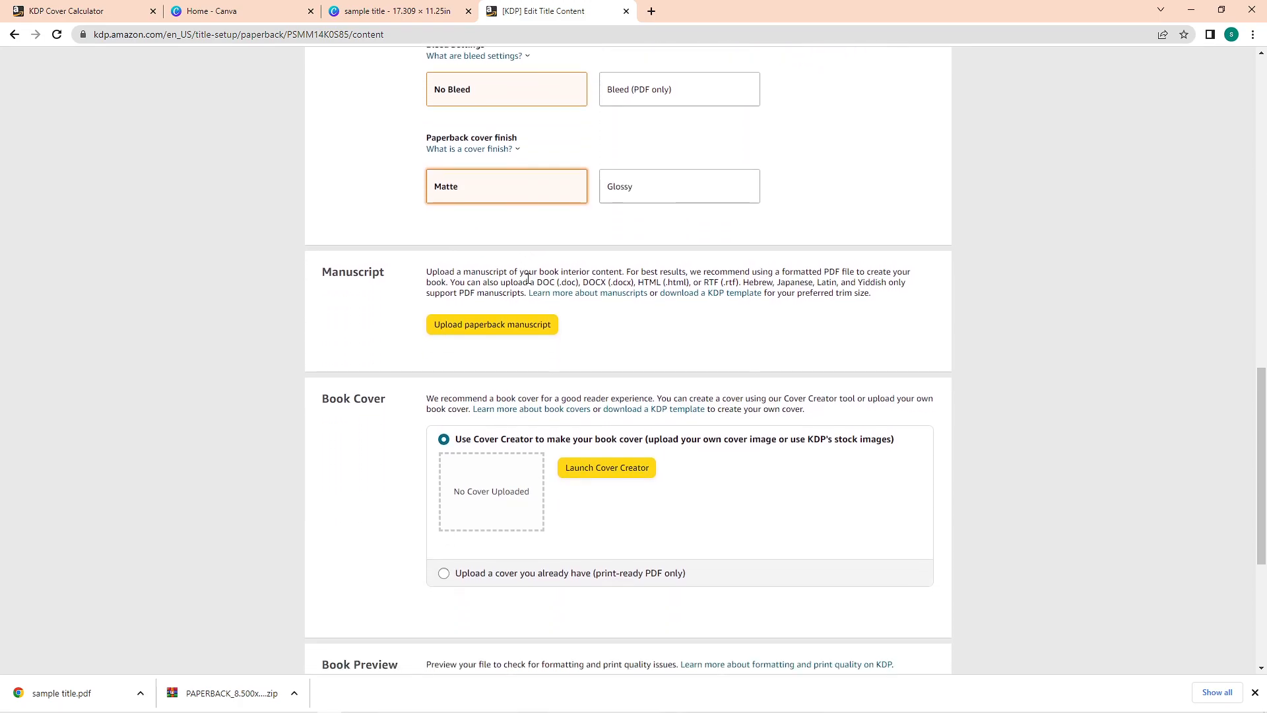
pyautogui.click(499, 333)
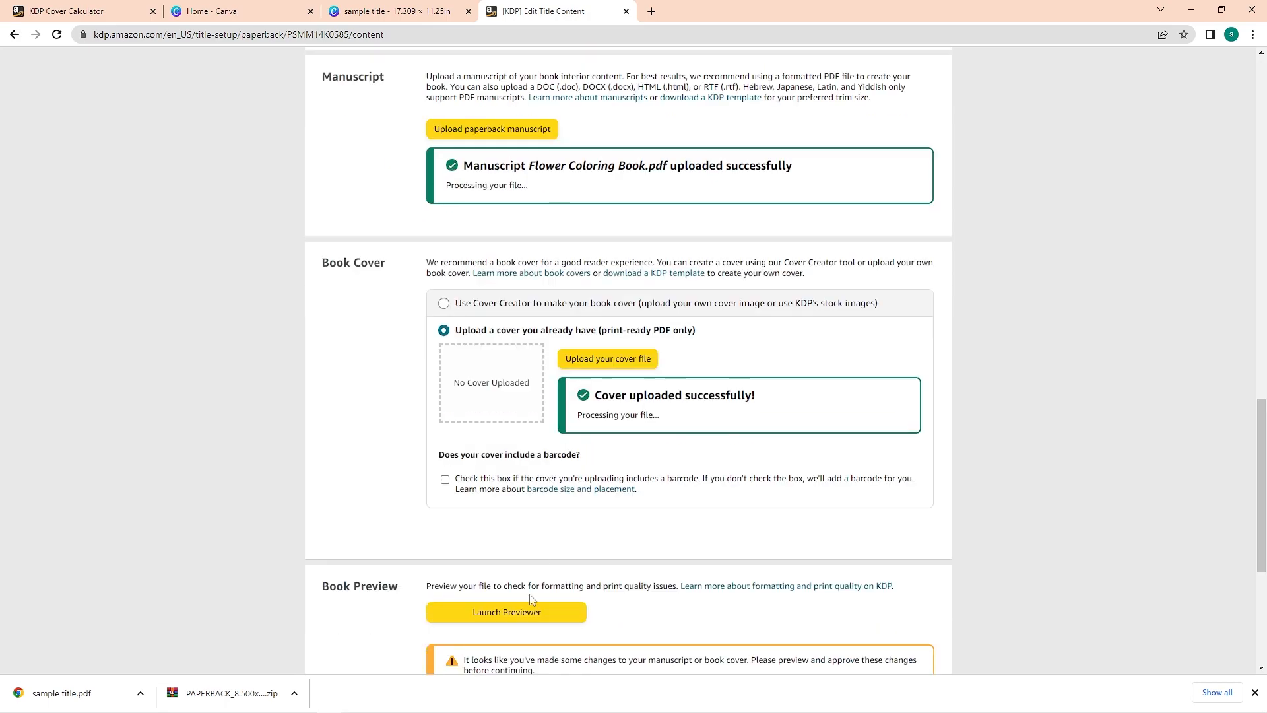
# Step: Launch the print previewer for the uploaded manuscript and cover
pyautogui.click(532, 603)
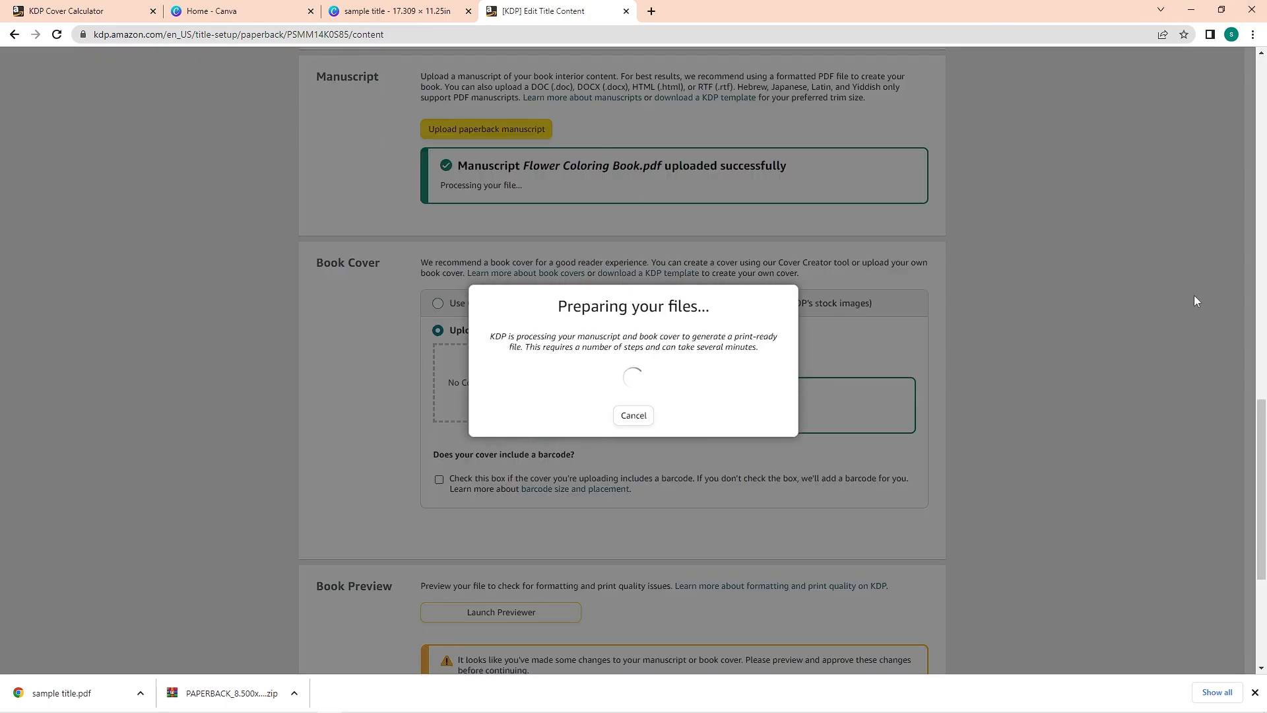
pyautogui.rightClick(1263, 244)
pyautogui.click(1263, 244)
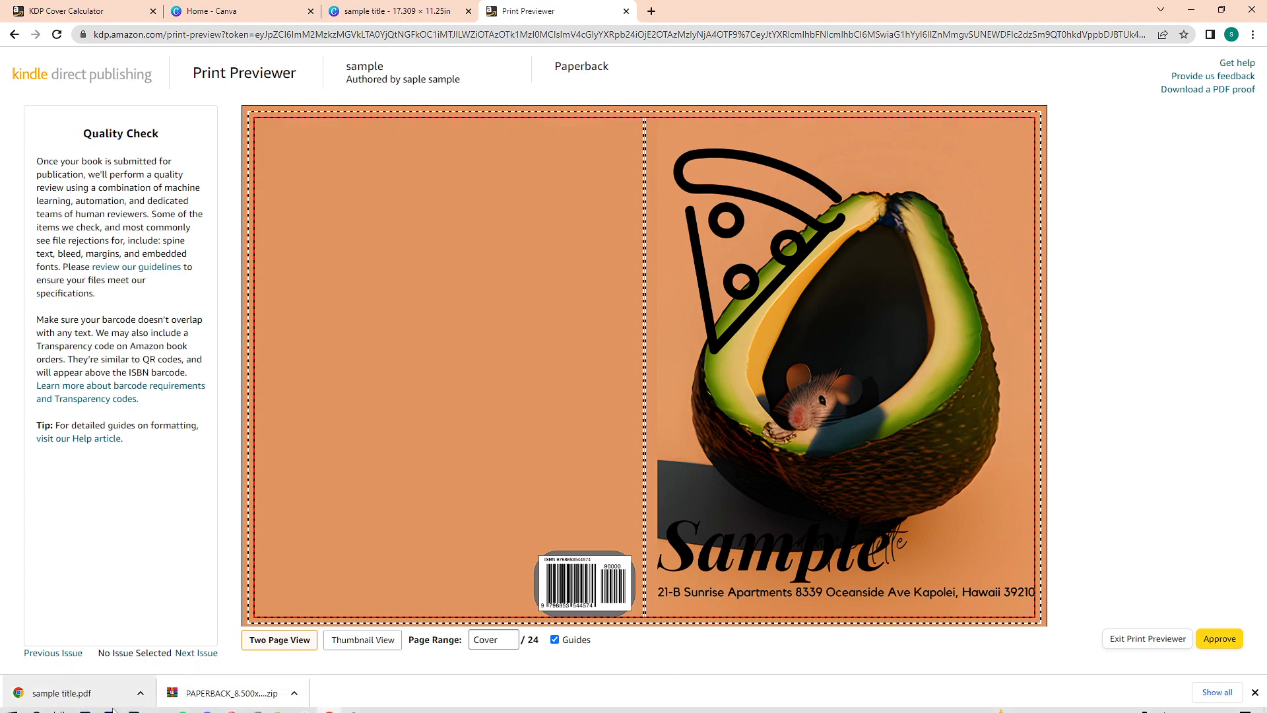
# Step: Inspect the cover up close in the print previewer and approve the book
pyautogui.click(112, 711)
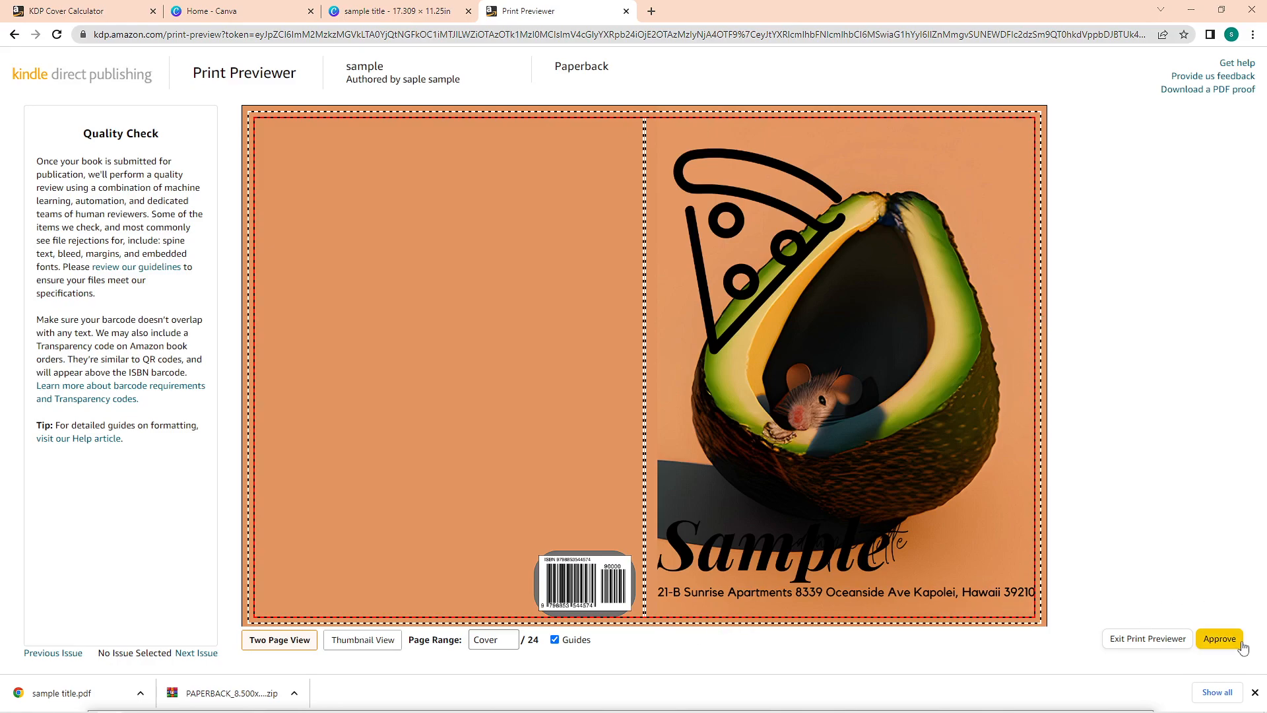
pyautogui.click(1255, 692)
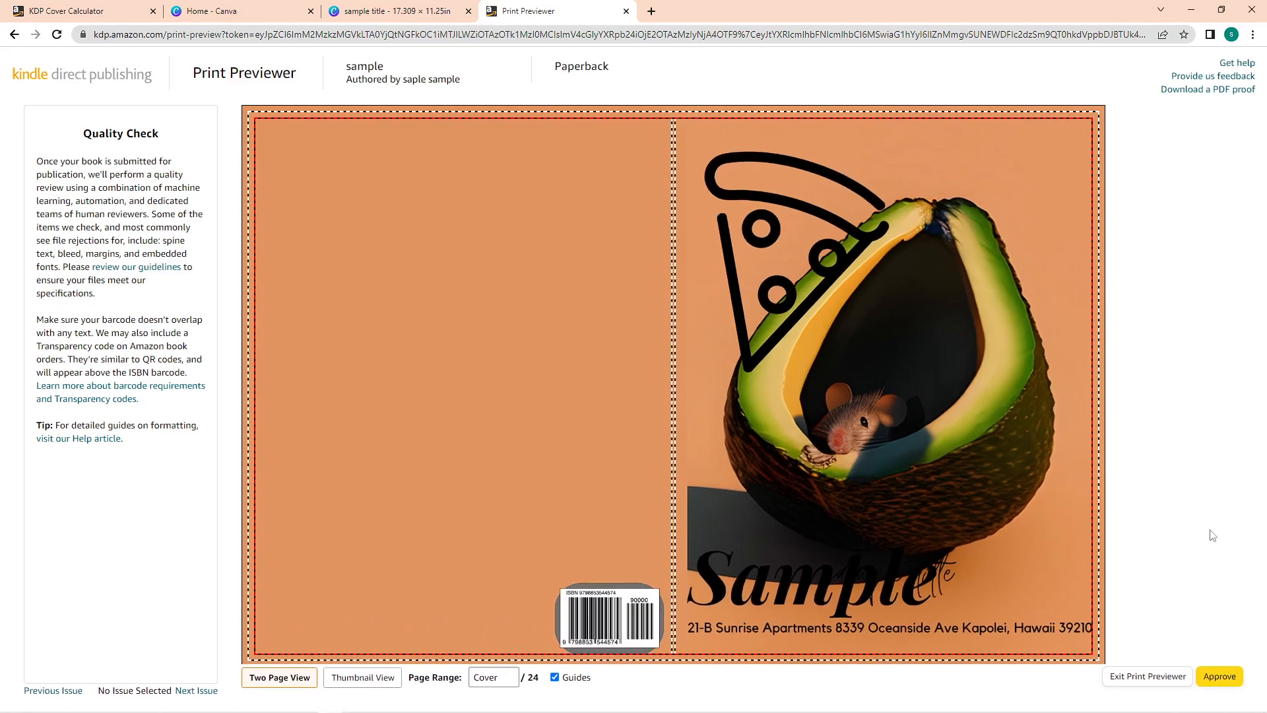
pyautogui.click(1005, 209)
pyautogui.hotkey('ctrl', '-')
pyautogui.hotkey('ctrl', '-')
pyautogui.hotkey('ctrl', '-')
pyautogui.hotkey('ctrl', '-')
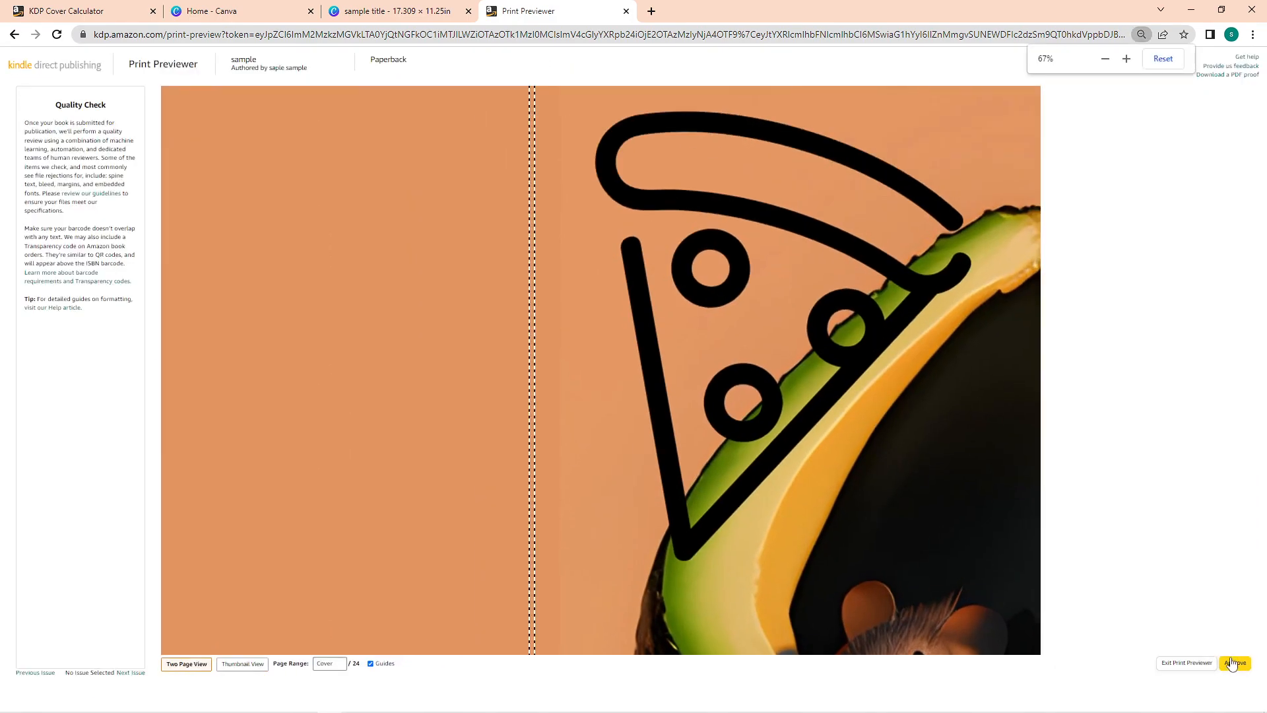
pyautogui.click(1235, 661)
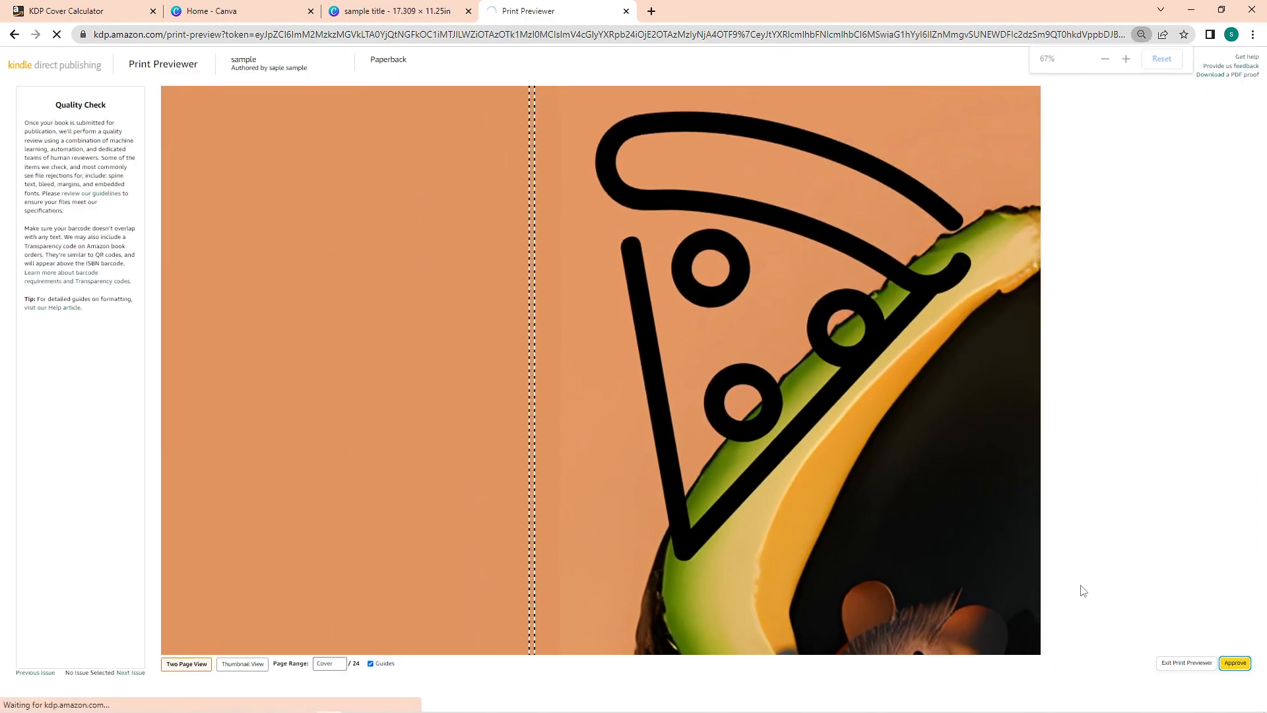